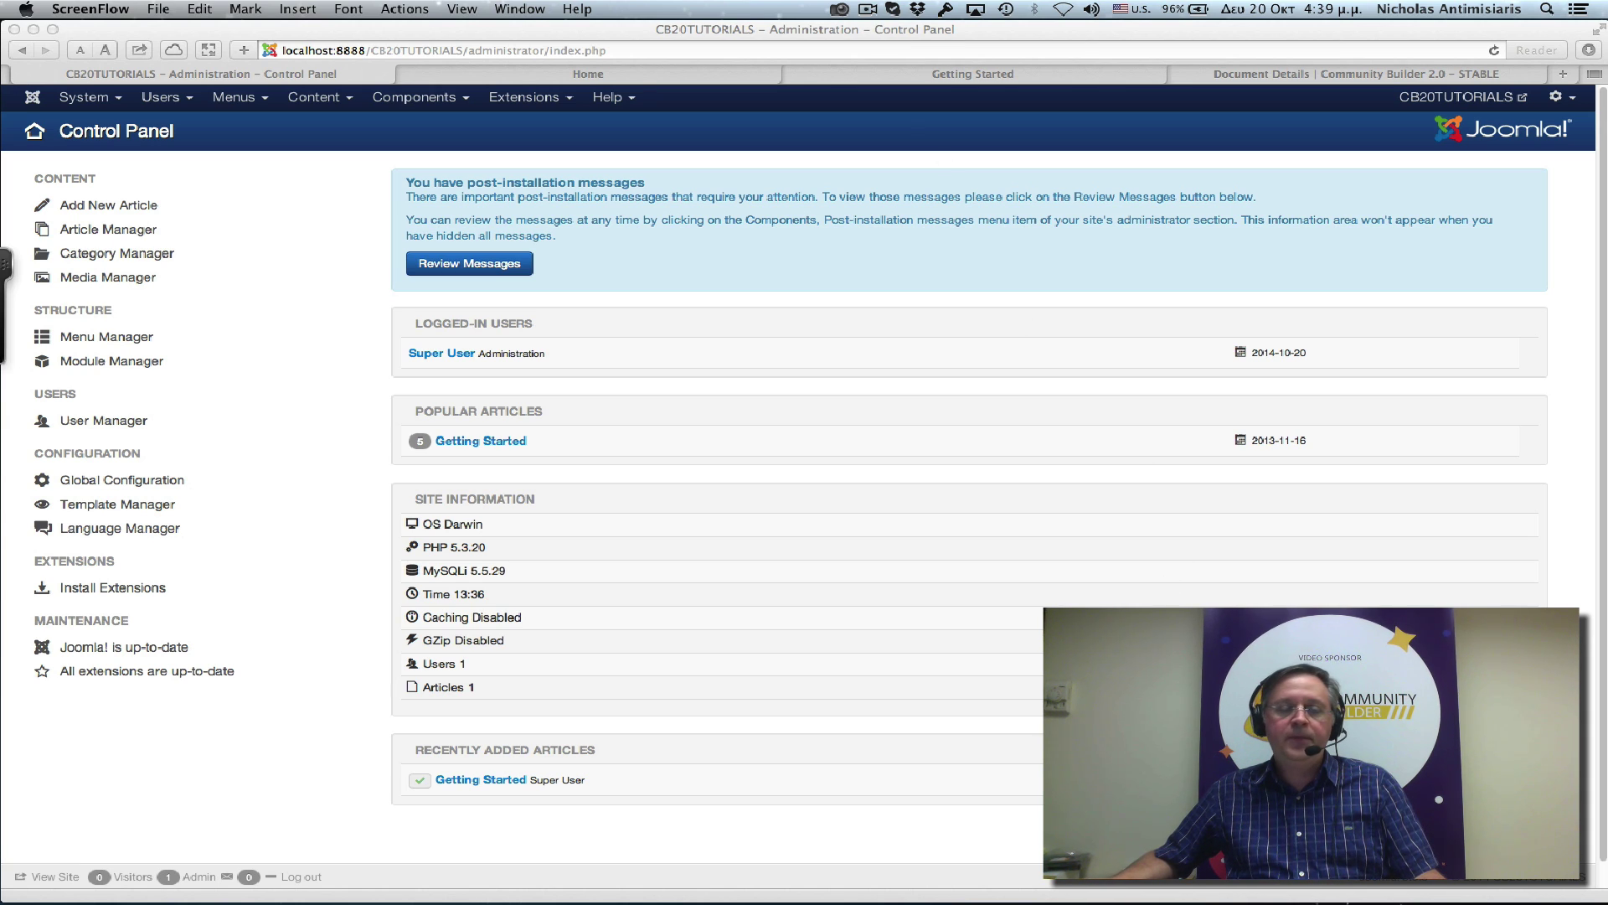
View the CB20TUTORIALS front-end Home page and scroll over its Getting Started article and Login Form.
{"action": "left_click", "coordinate": [608, 80]}
{"action": "scroll", "coordinate": [588, 545], "scroll_direction": "down", "scroll_amount": 10}
{"action": "scroll", "coordinate": [589, 570], "scroll_direction": "up", "scroll_amount": 8}
{"action": "scroll", "coordinate": [589, 573], "scroll_direction": "up", "scroll_amount": 2}
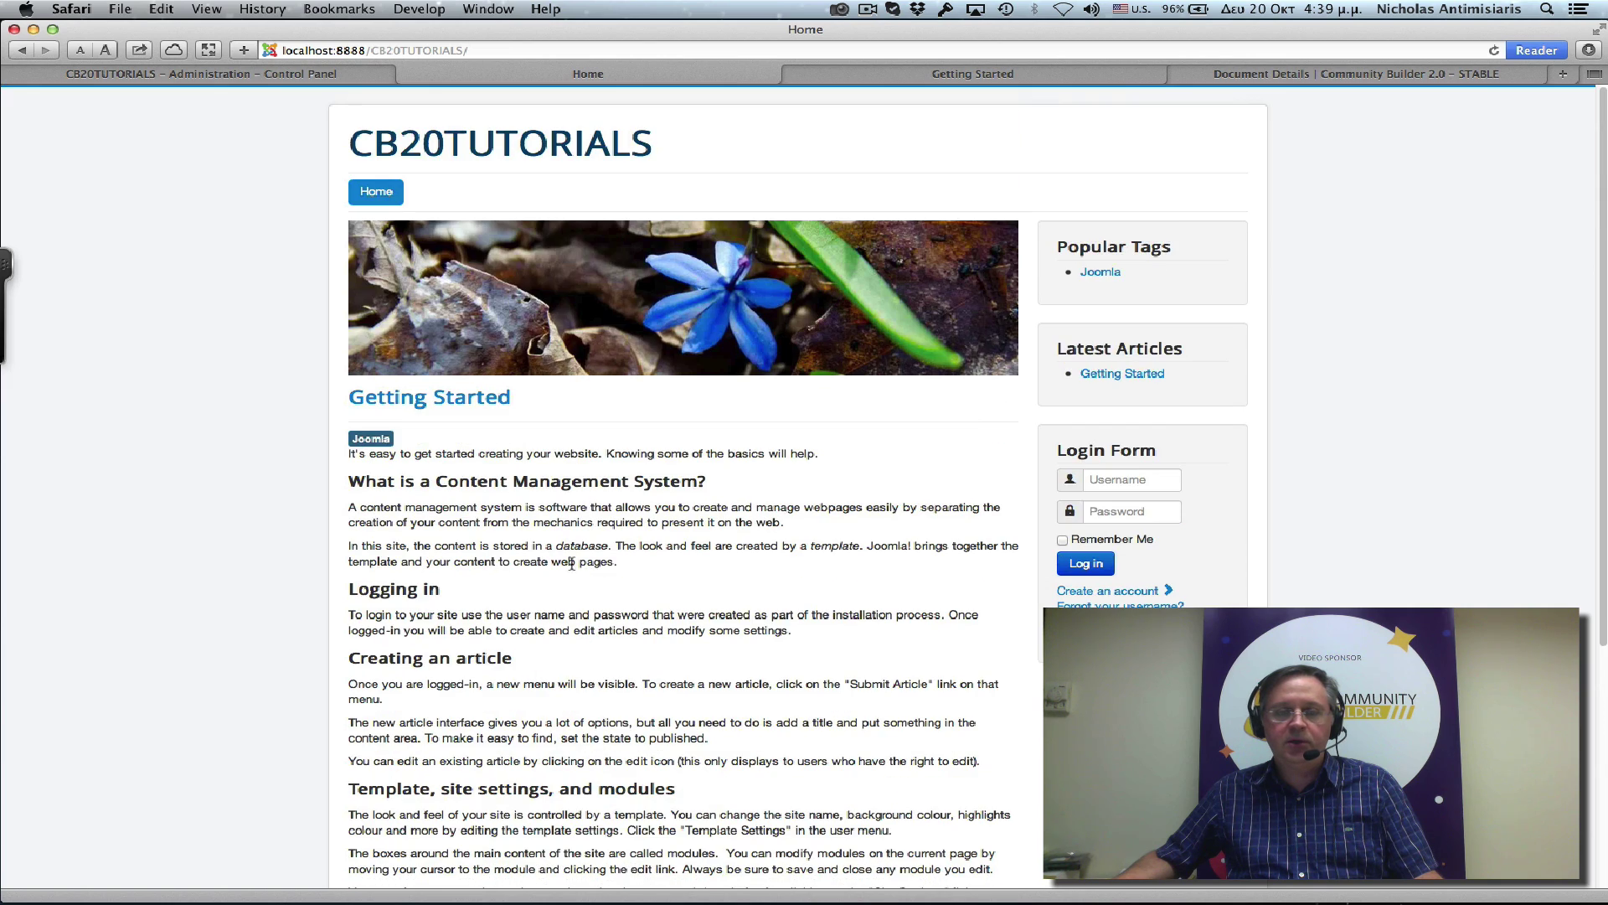
{"action": "scroll", "coordinate": [591, 557], "scroll_direction": "down", "scroll_amount": 10}
{"action": "scroll", "coordinate": [614, 612], "scroll_direction": "up", "scroll_amount": 10}
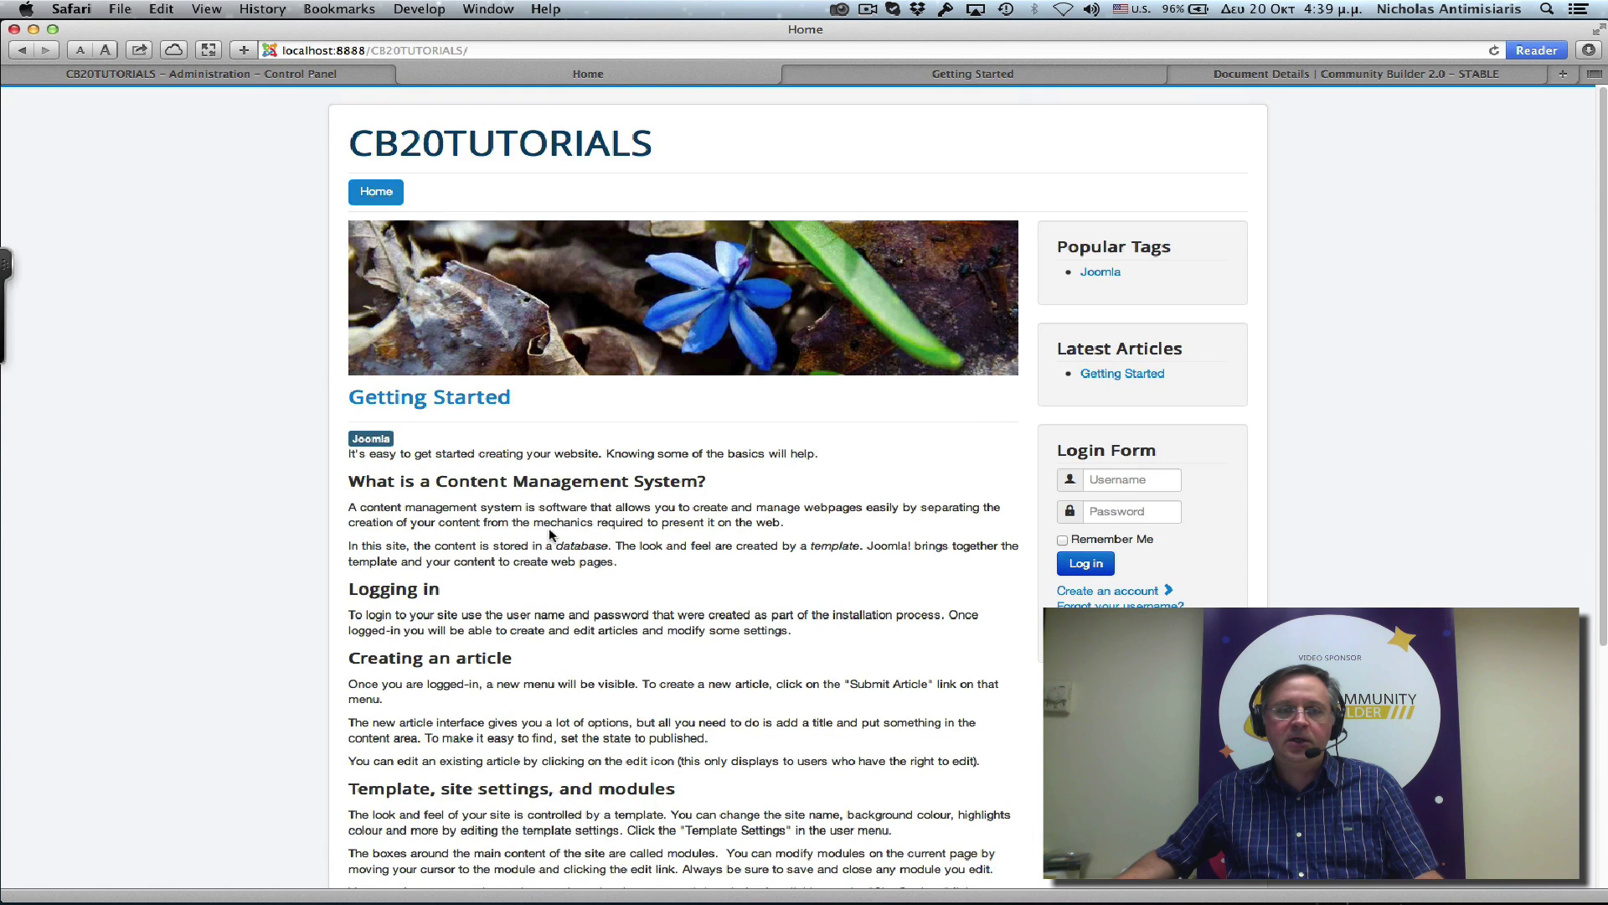
Back in the administrator, browse the list of installed Components.
{"action": "left_click", "coordinate": [219, 74]}
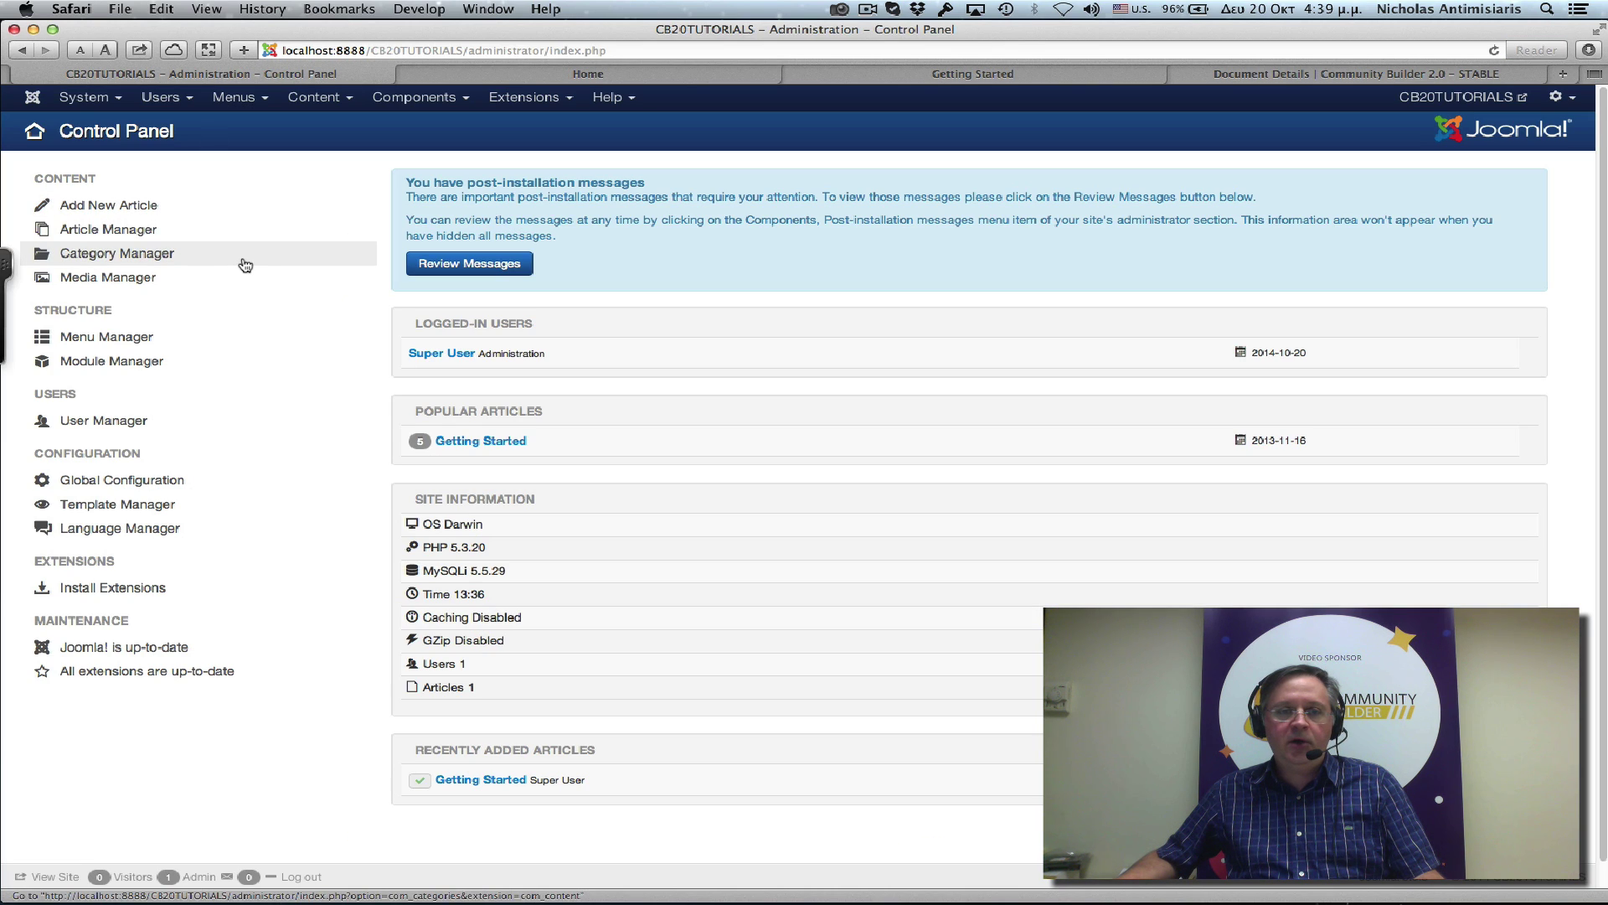
{"action": "left_click", "coordinate": [414, 97]}
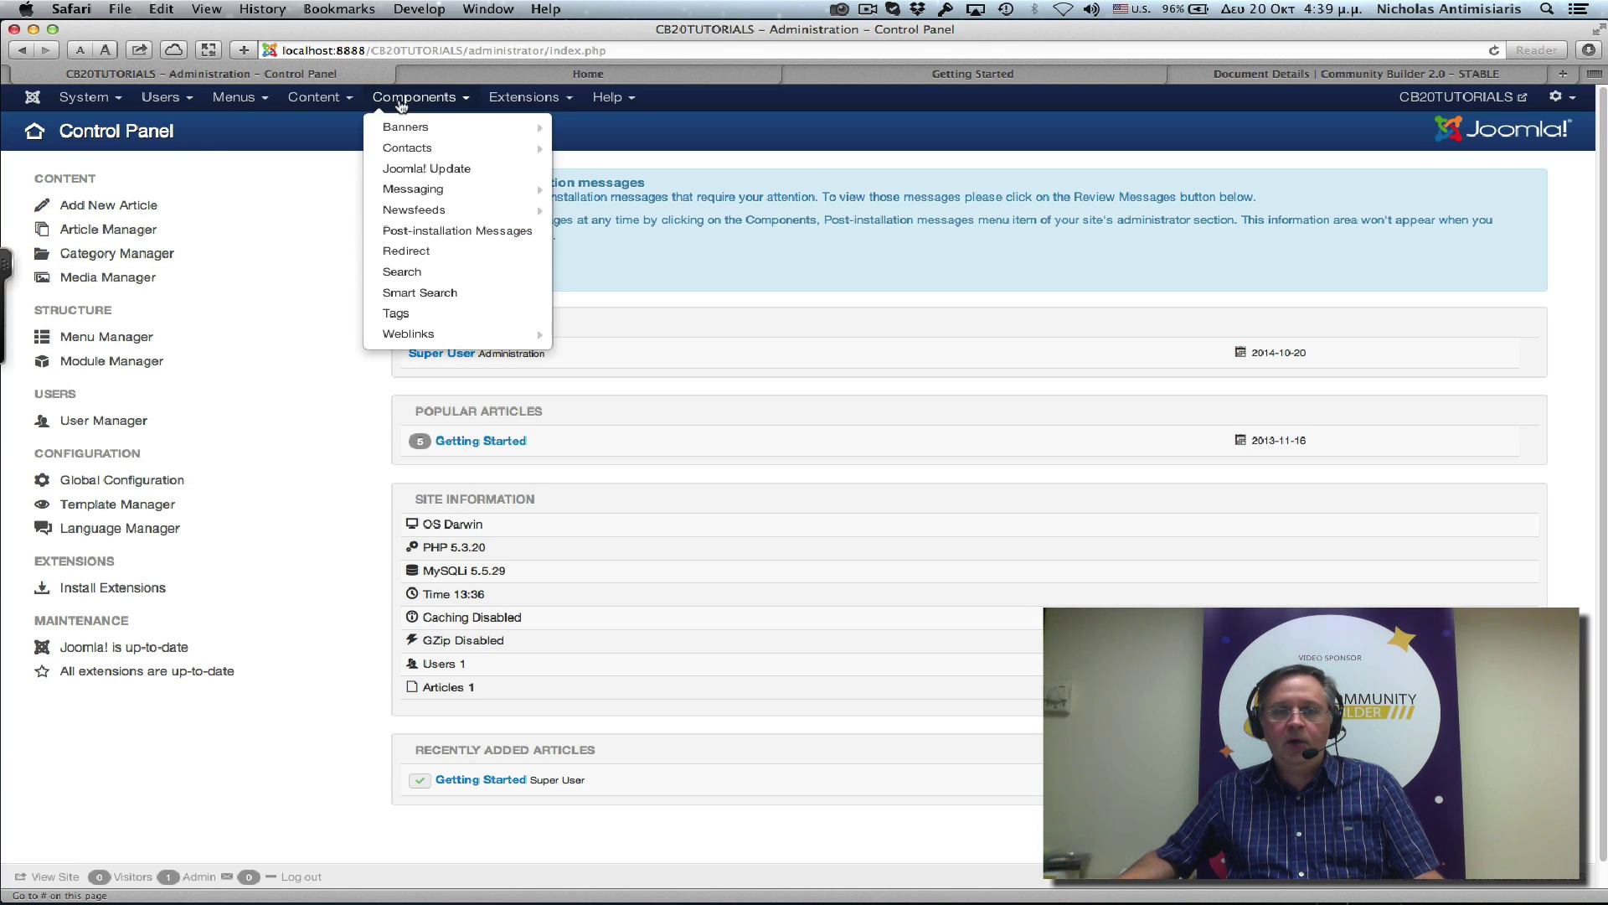
{"action": "mouse_move", "coordinate": [413, 130]}
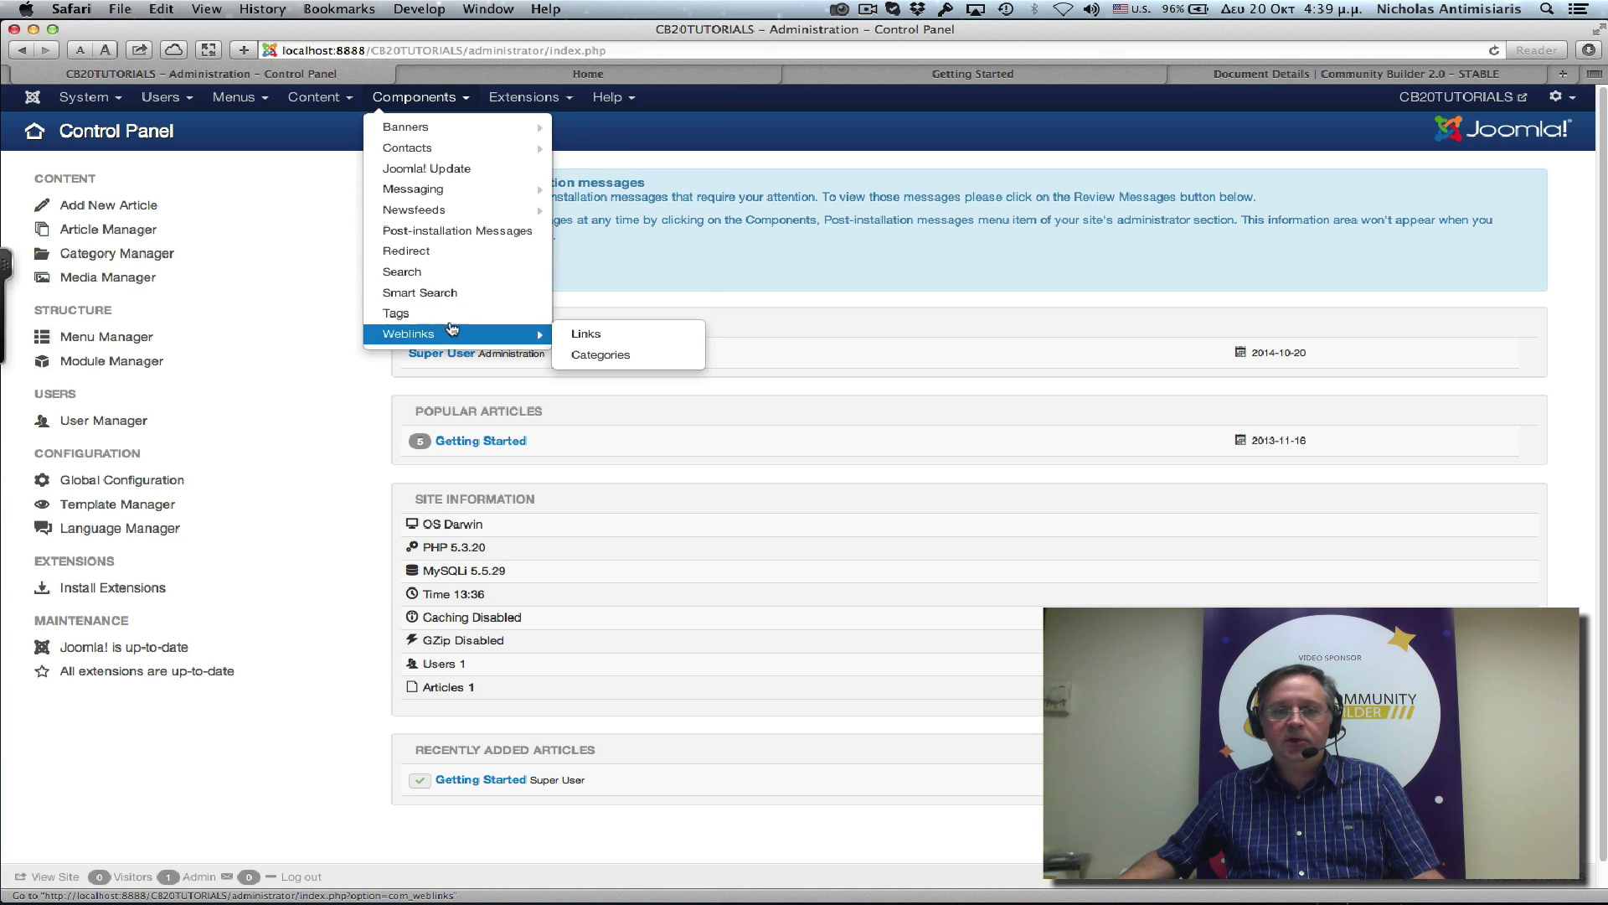
{"action": "mouse_move", "coordinate": [452, 220]}
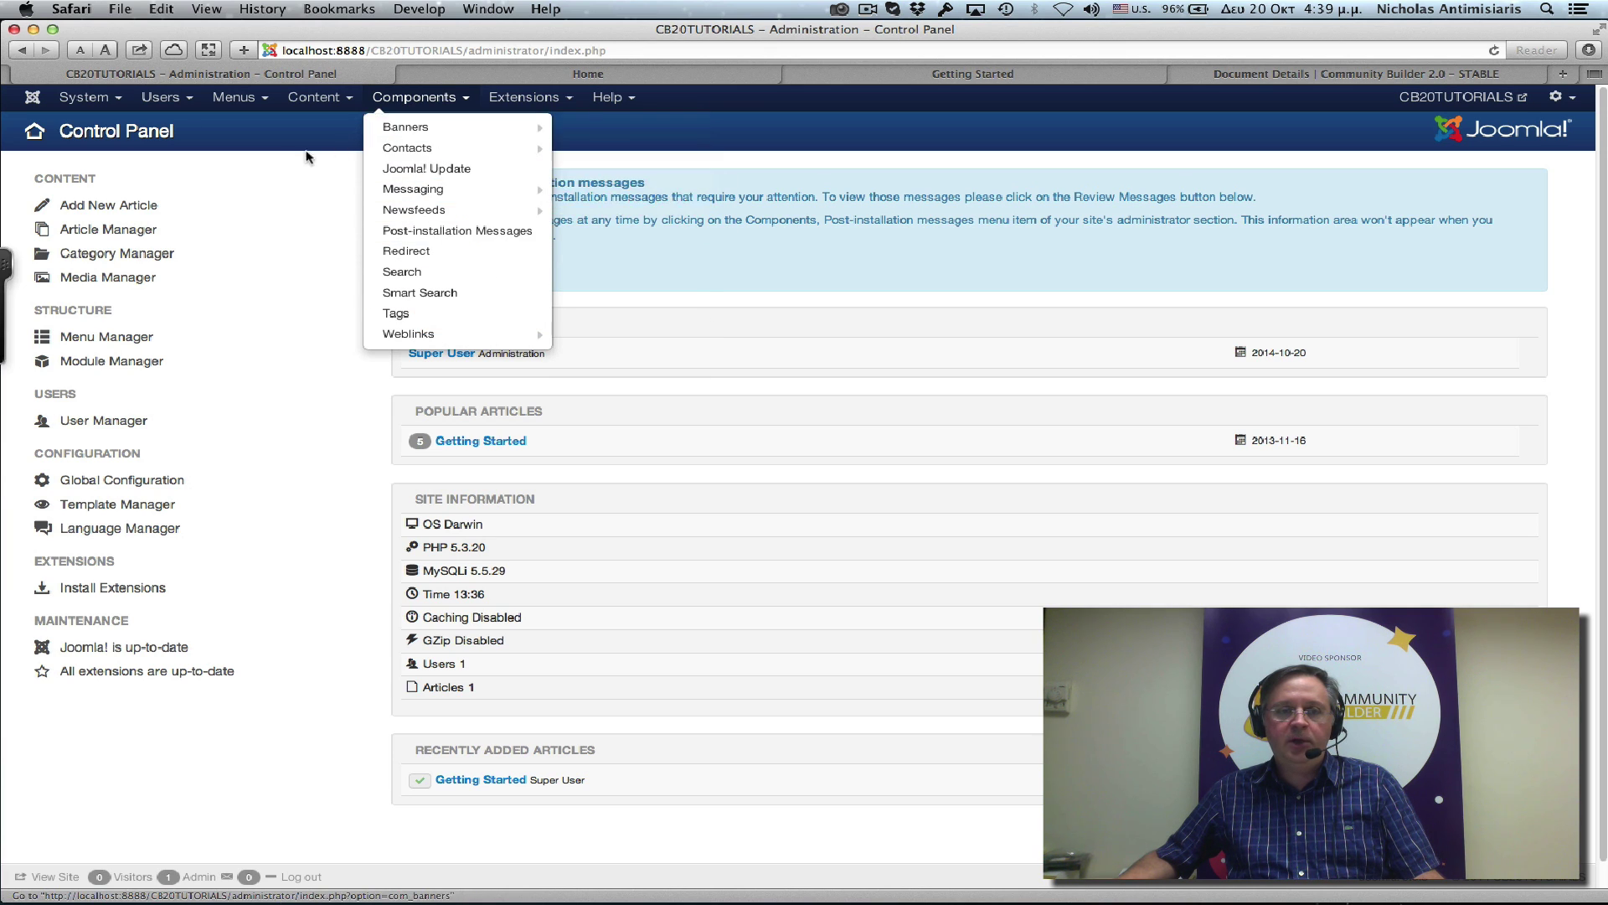
Review the User Menu's six items in Menu Manager, then return to the Control Panel.
{"action": "left_click", "coordinate": [233, 99]}
{"action": "left_click", "coordinate": [234, 99]}
{"action": "left_click", "coordinate": [234, 99]}
{"action": "mouse_move", "coordinate": [244, 162]}
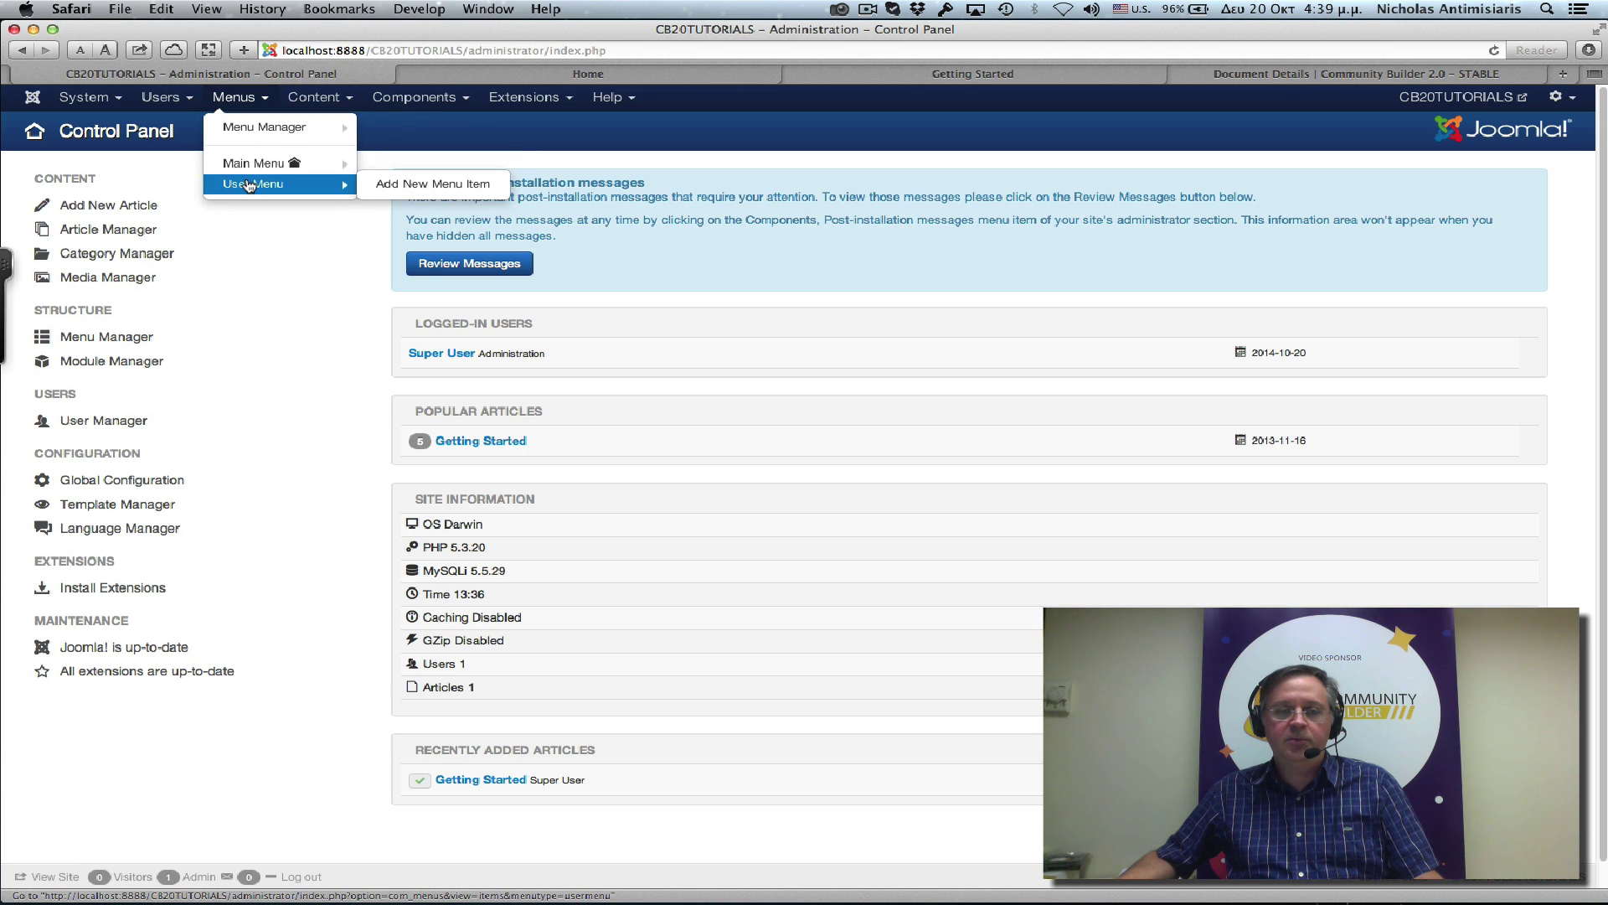
{"action": "left_click", "coordinate": [249, 185]}
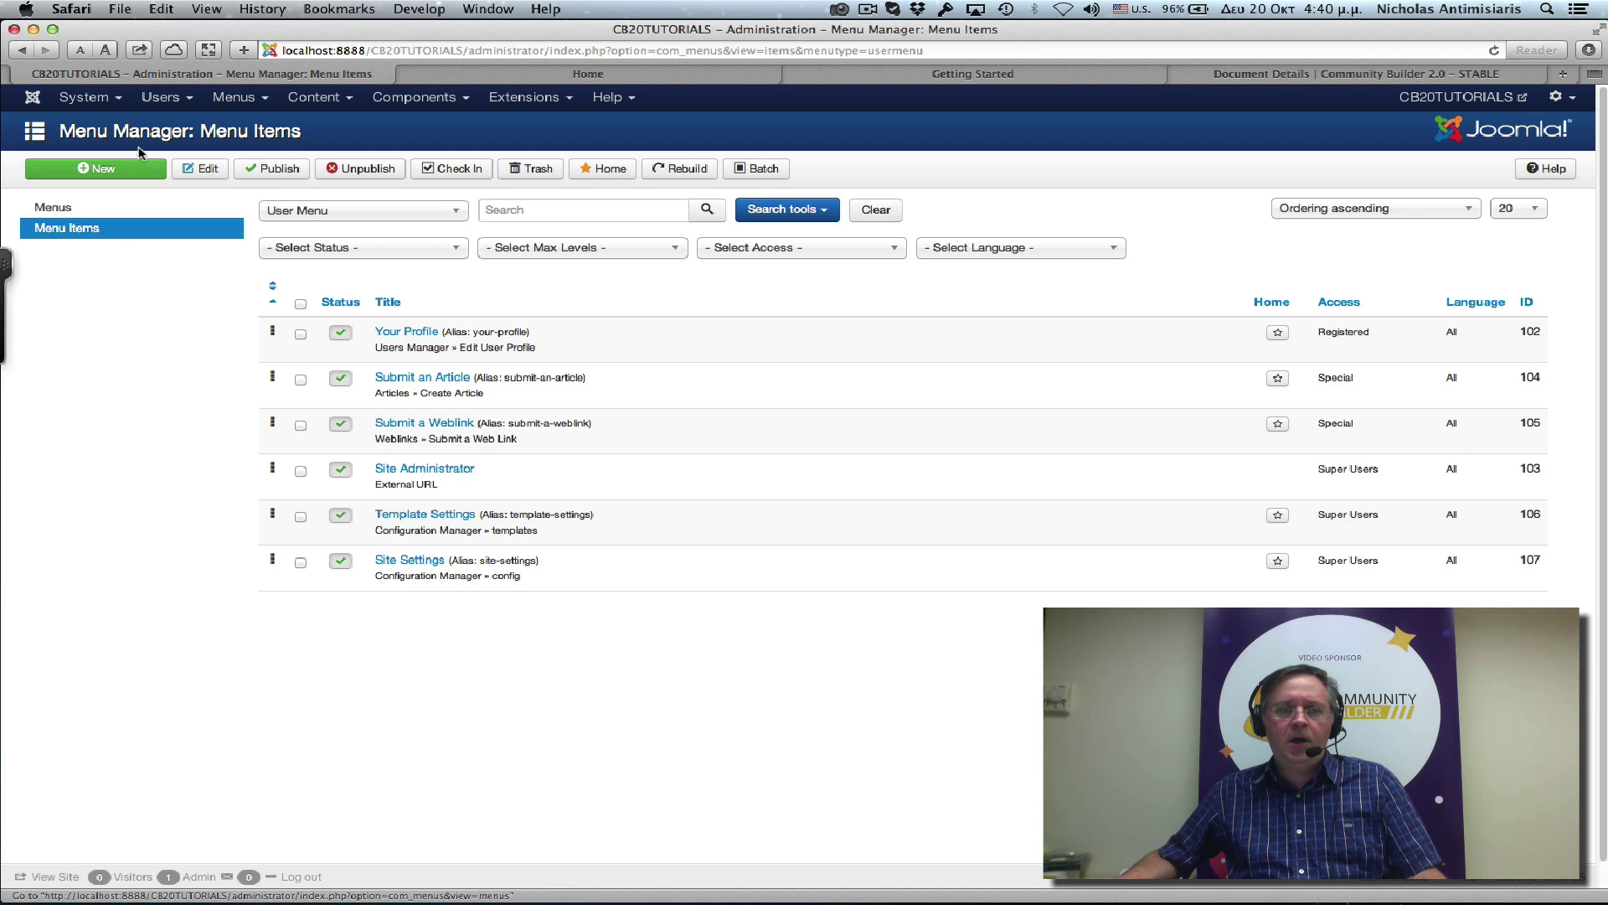
{"action": "left_click", "coordinate": [87, 98]}
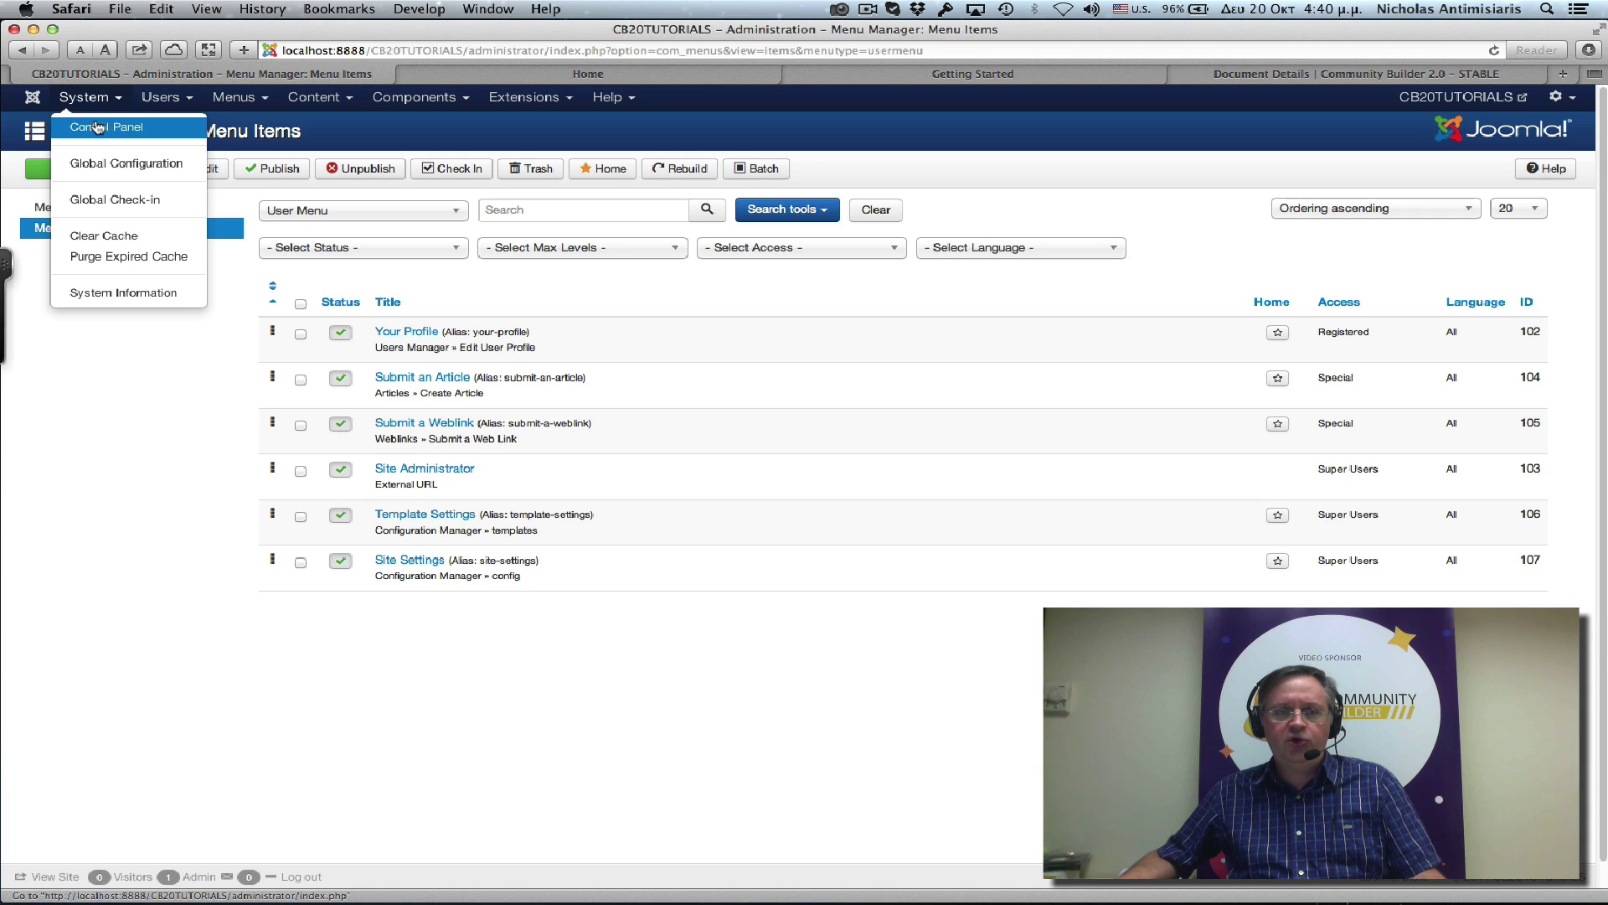
{"action": "left_click", "coordinate": [92, 124]}
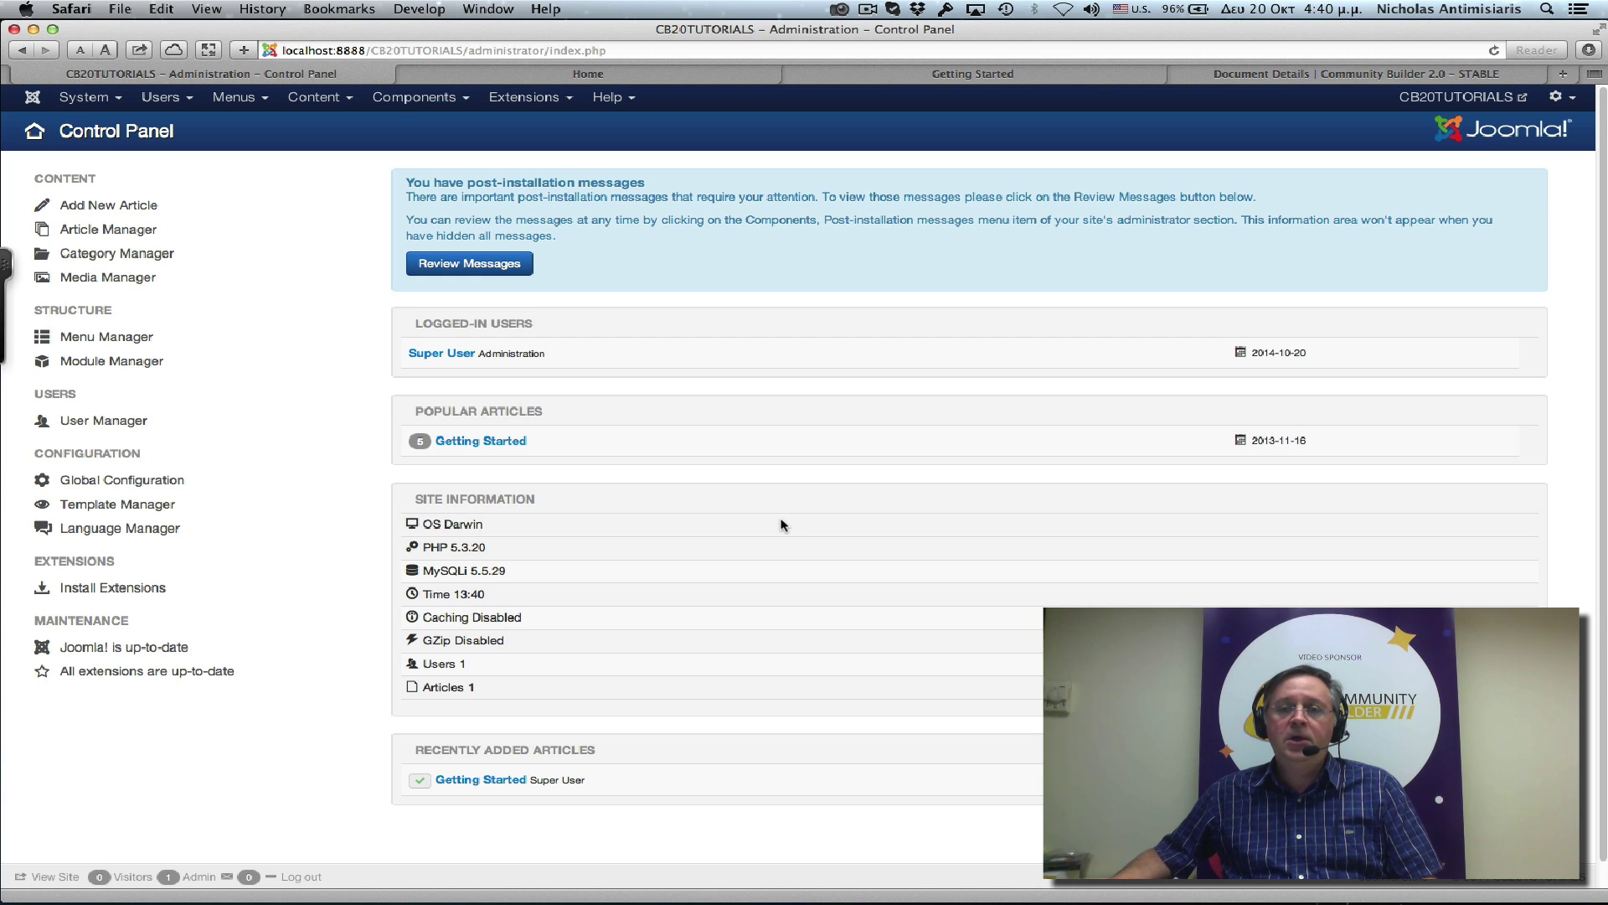
Download the Community Builder 2.0 STABLE package, pkg_communitybuilder_2.0.0+4f7d5ed0c.zip, from Joomlapolis.
{"action": "left_click", "coordinate": [974, 80]}
{"action": "left_click", "coordinate": [426, 214]}
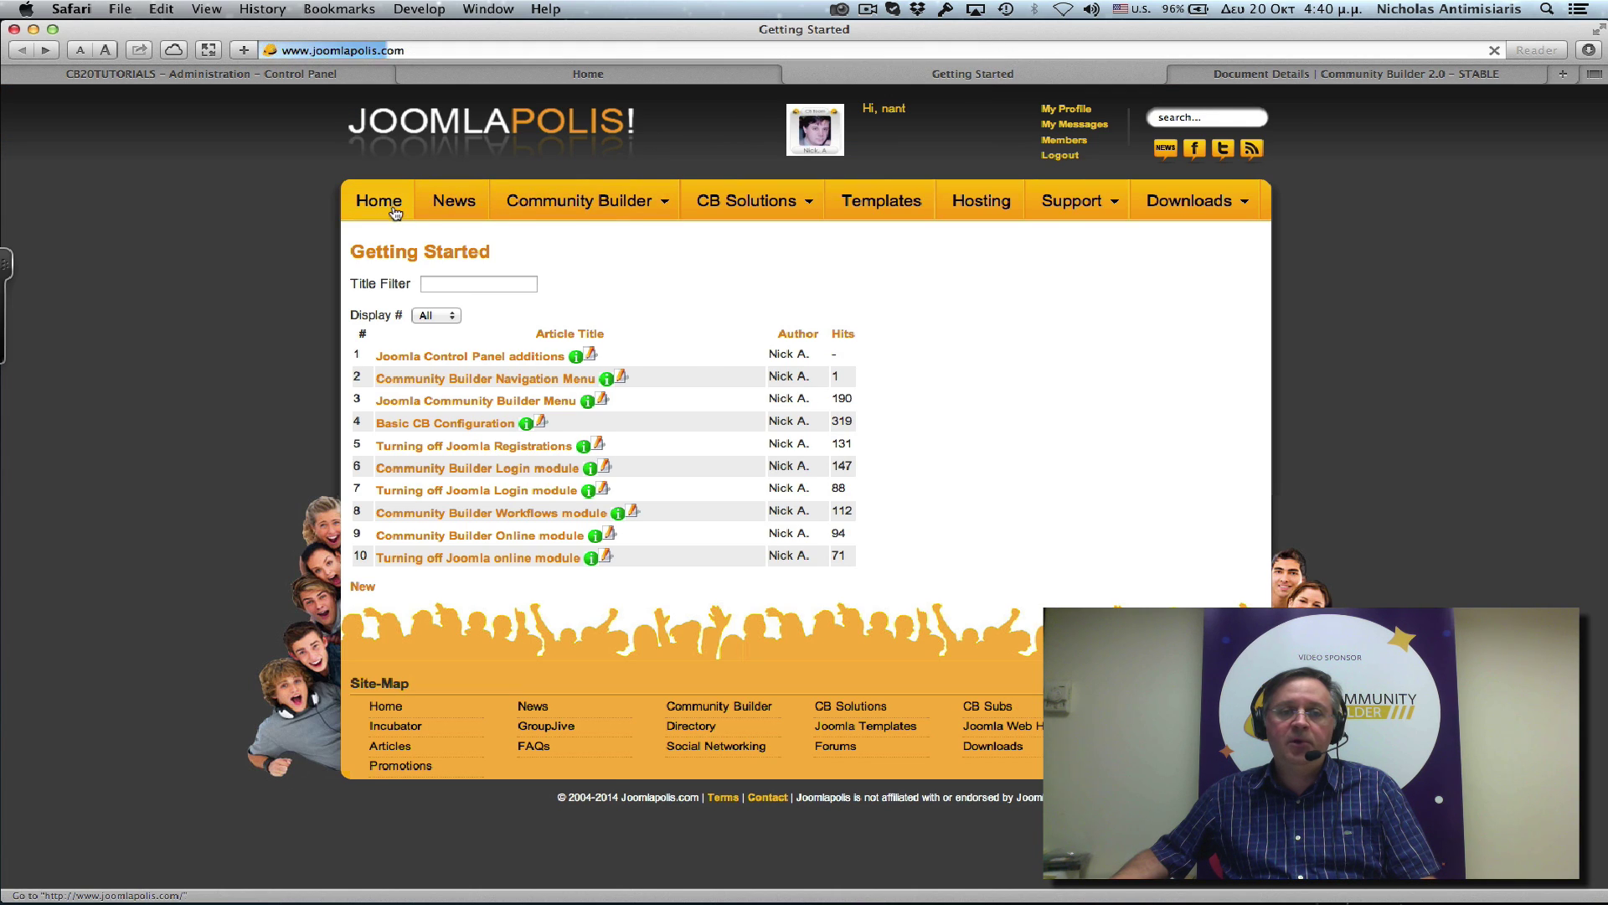
{"action": "mouse_move", "coordinate": [577, 202]}
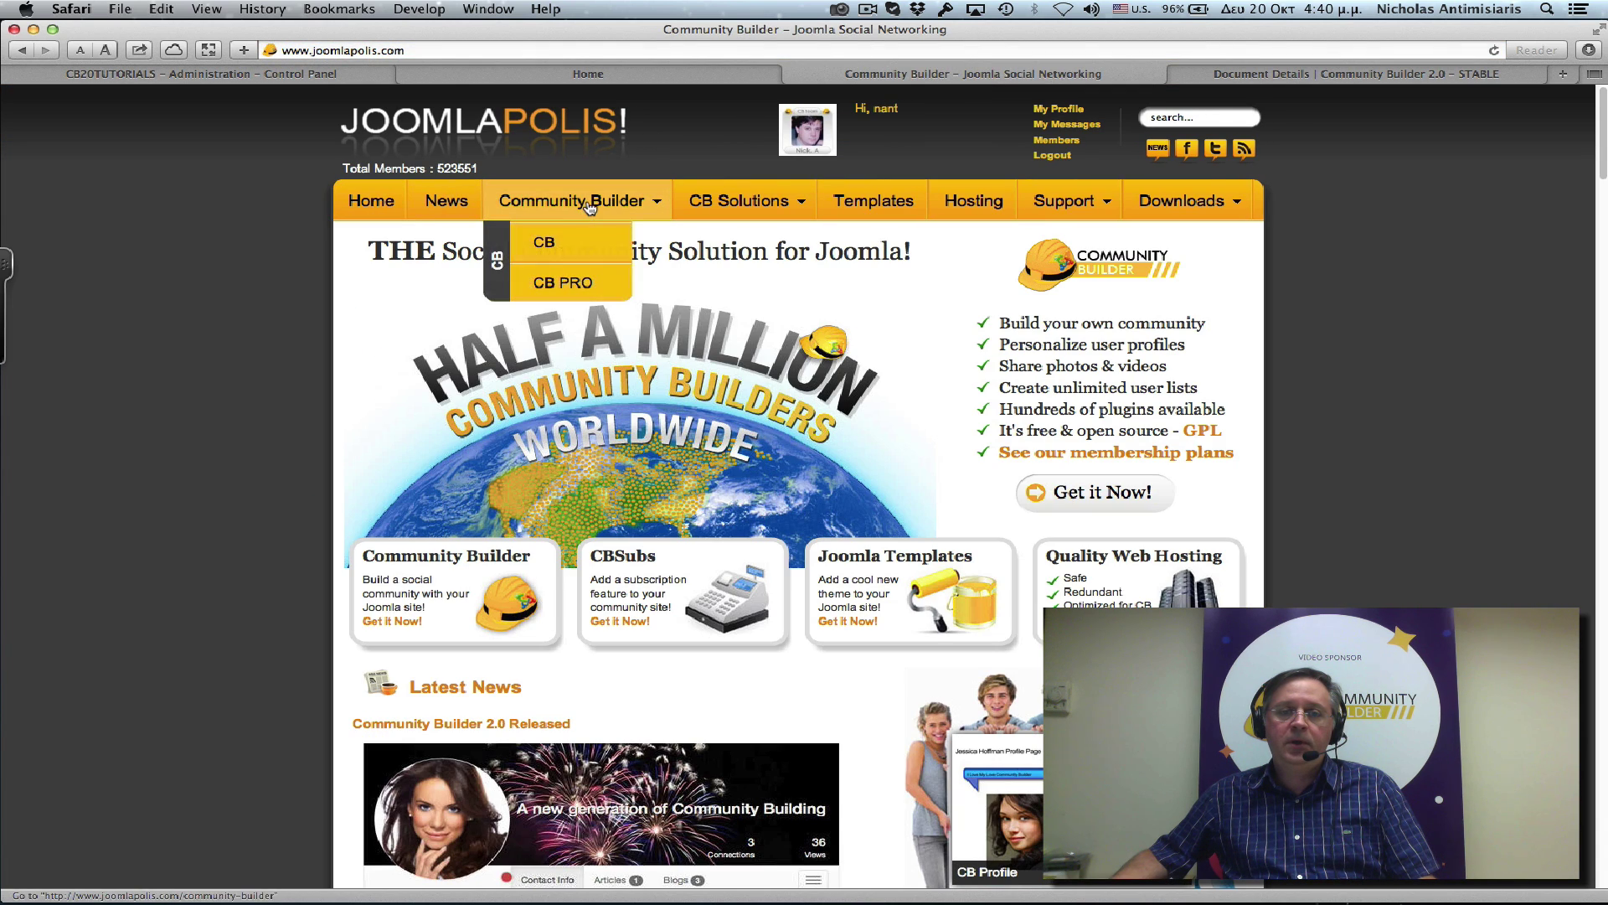
{"action": "left_click", "coordinate": [561, 249]}
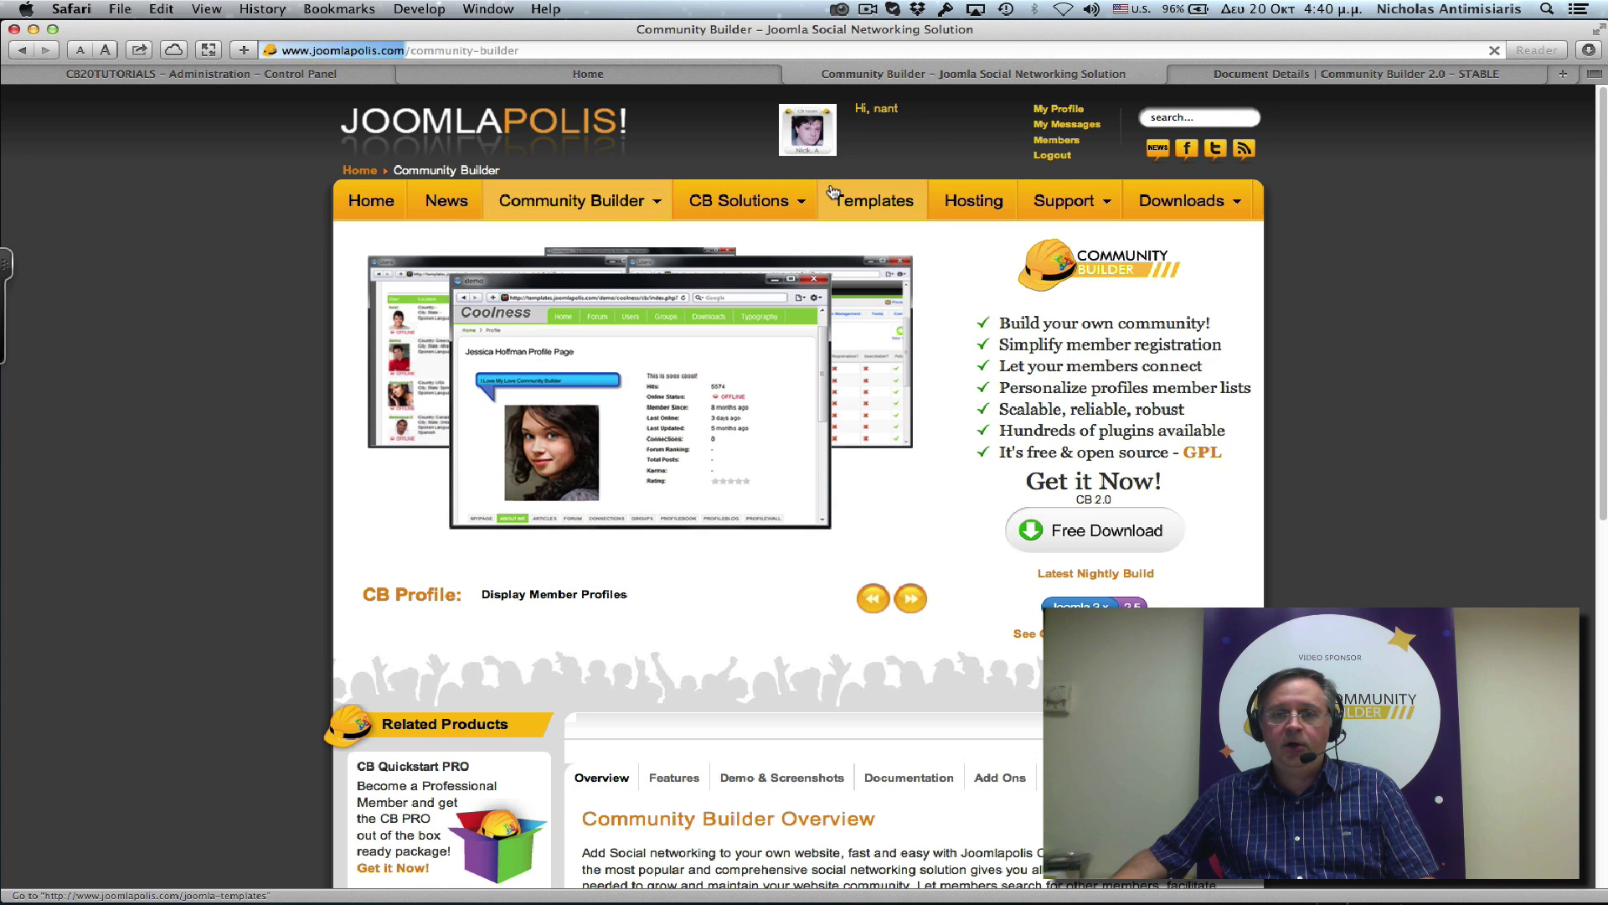
{"action": "left_click", "coordinate": [1103, 539]}
{"action": "scroll", "coordinate": [1076, 546], "scroll_direction": "down", "scroll_amount": 5}
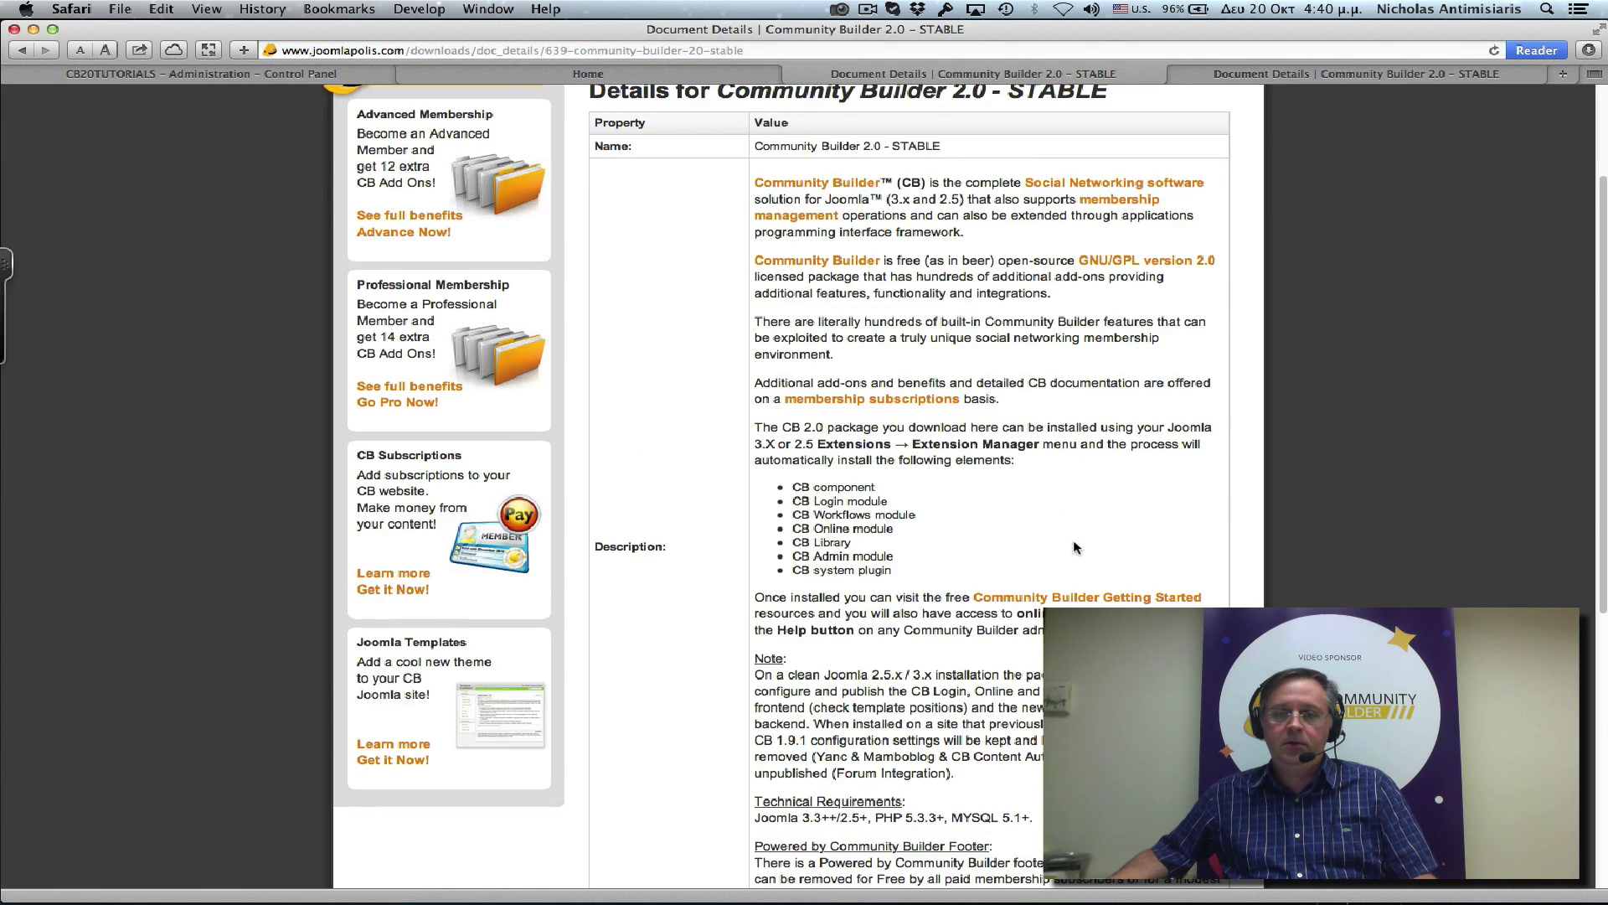
{"action": "scroll", "coordinate": [1075, 546], "scroll_direction": "down", "scroll_amount": 10}
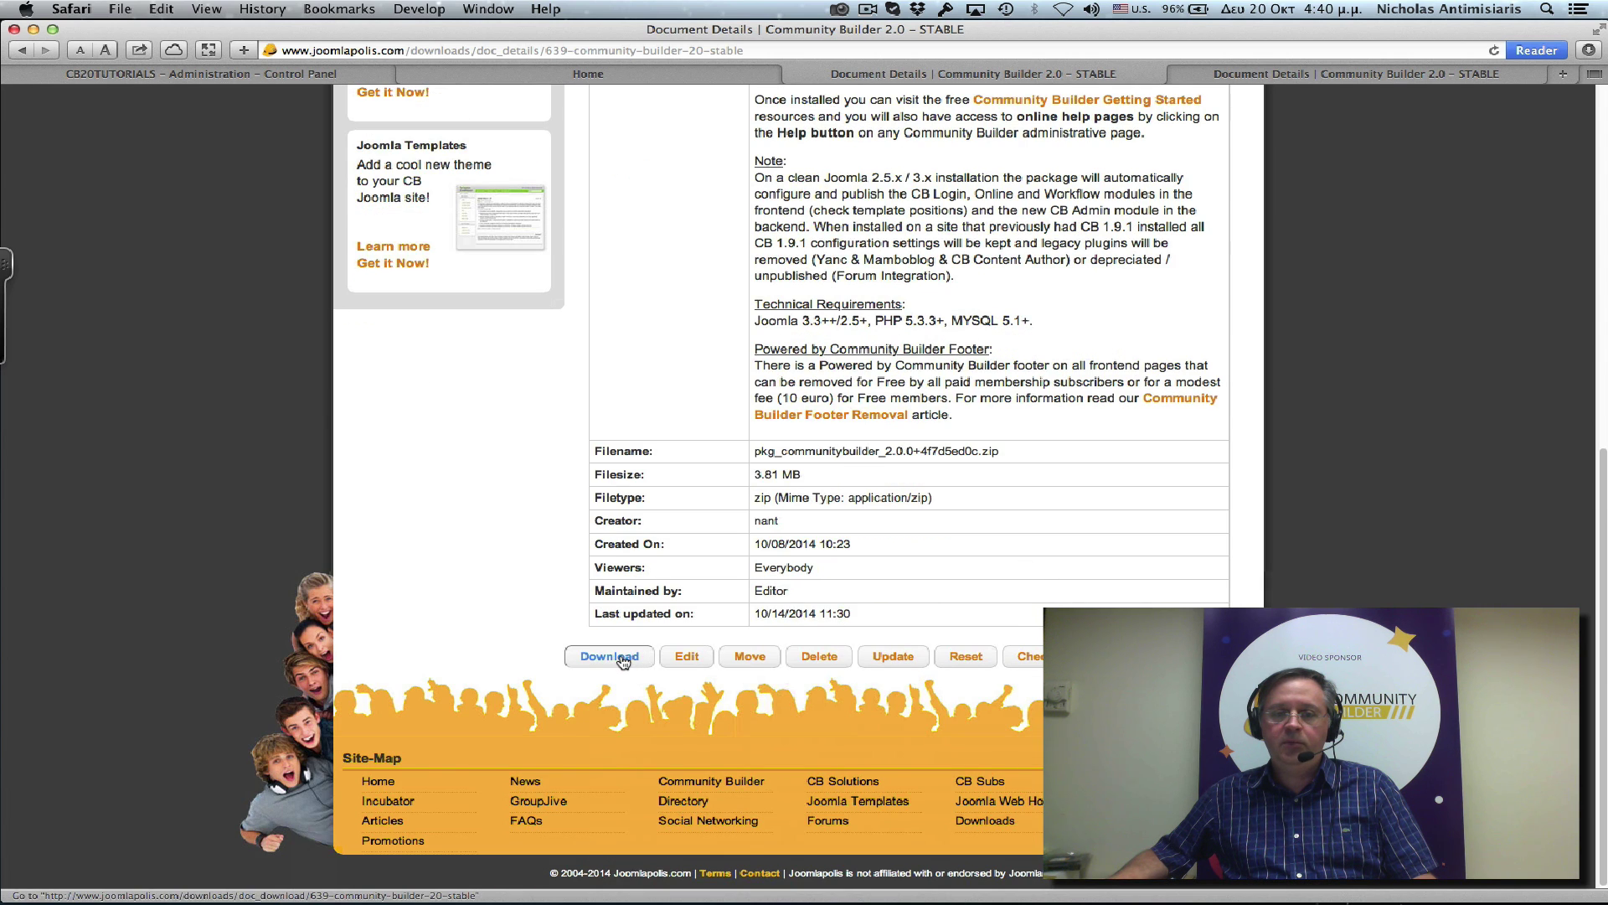
{"action": "left_click", "coordinate": [621, 659]}
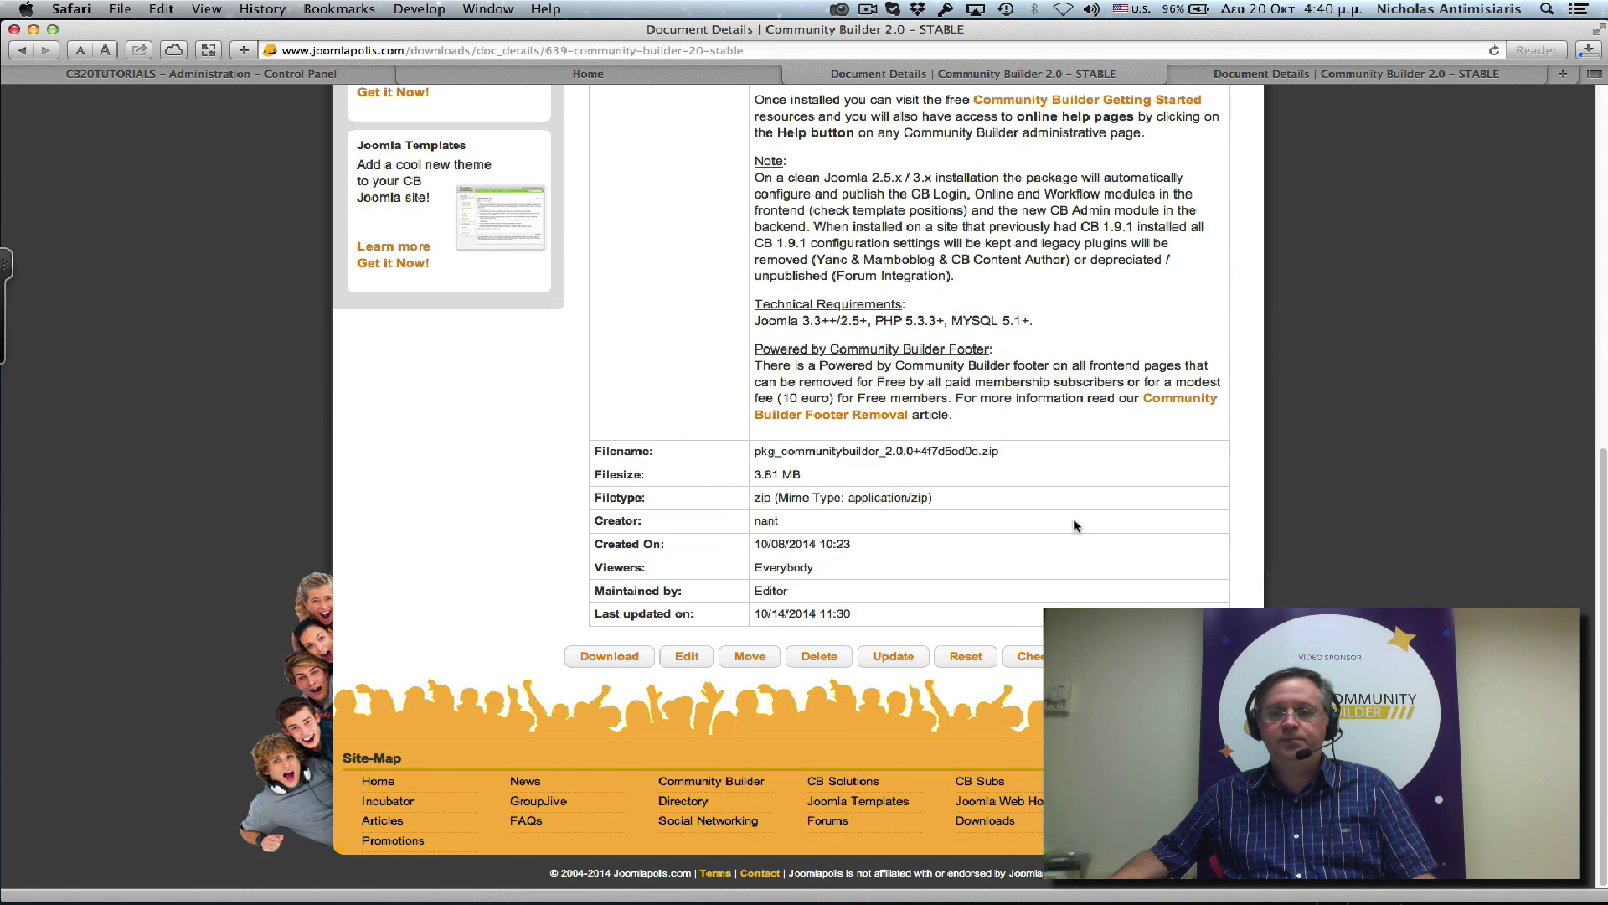
{"action": "scroll", "coordinate": [1064, 469], "scroll_direction": "up", "scroll_amount": 13}
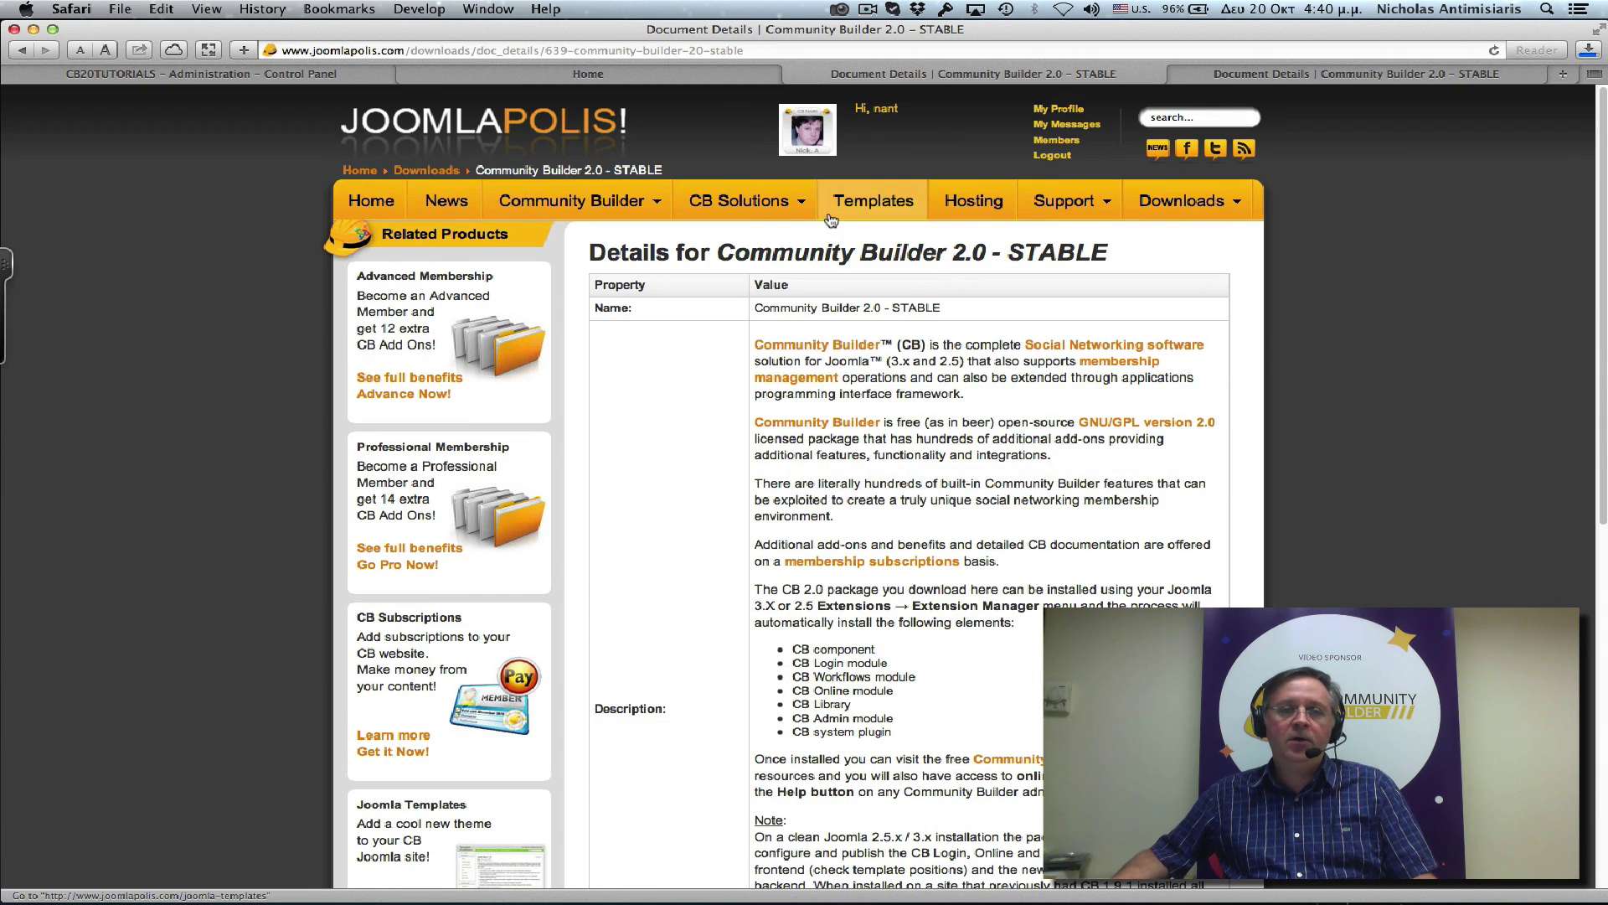
Go to the Extension Manager: Install page in the administrator.
{"action": "left_click", "coordinate": [281, 77]}
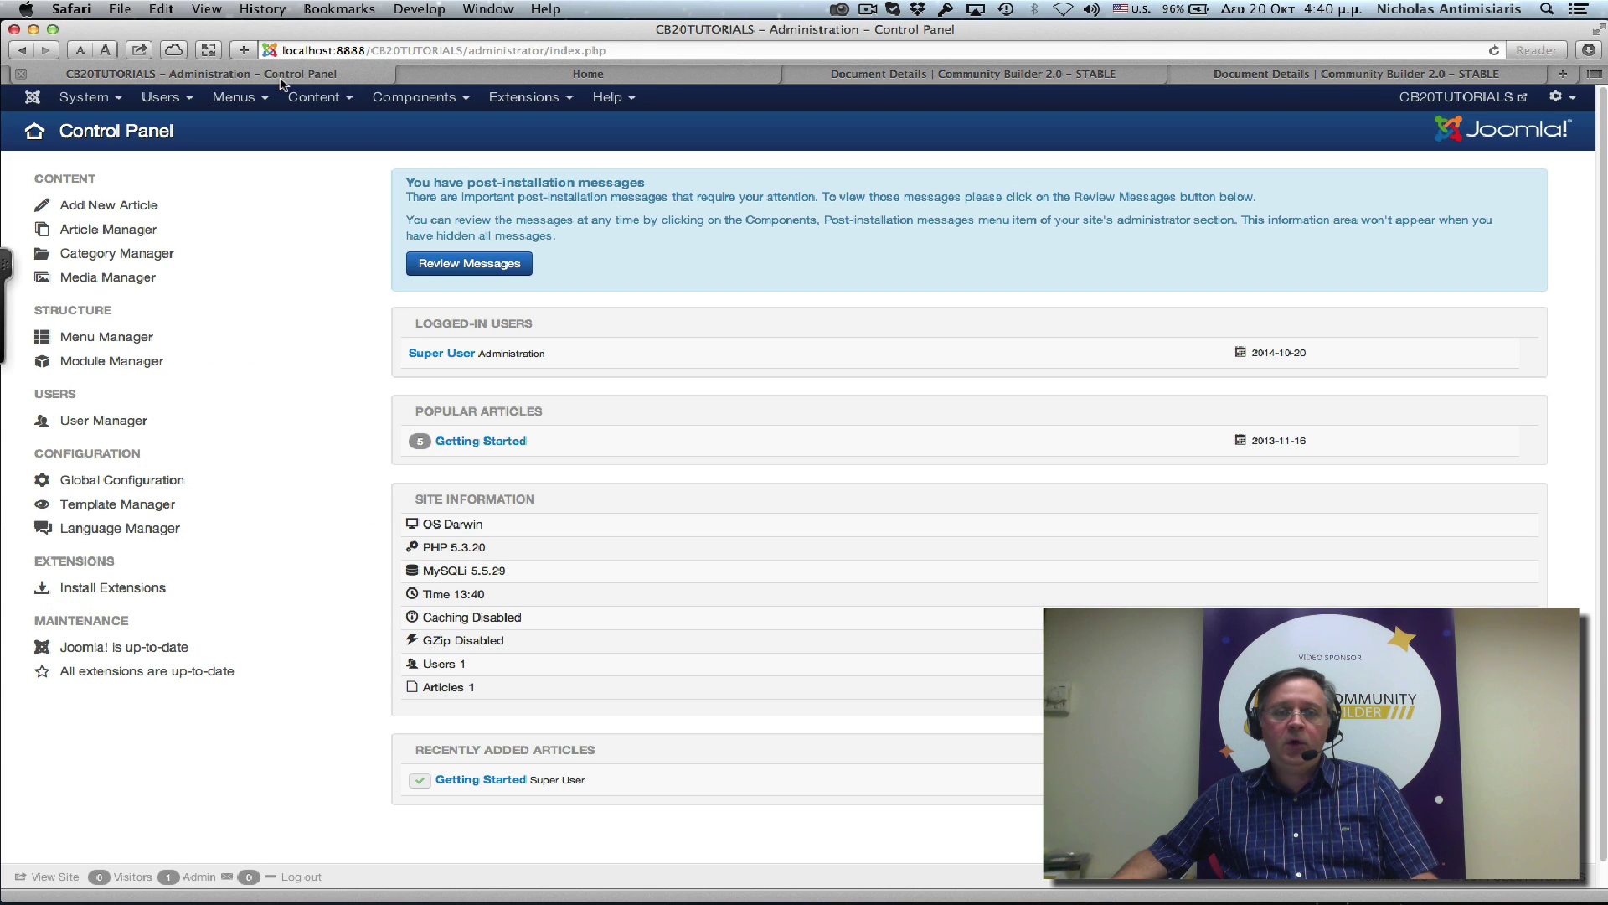
{"action": "left_click", "coordinate": [519, 99]}
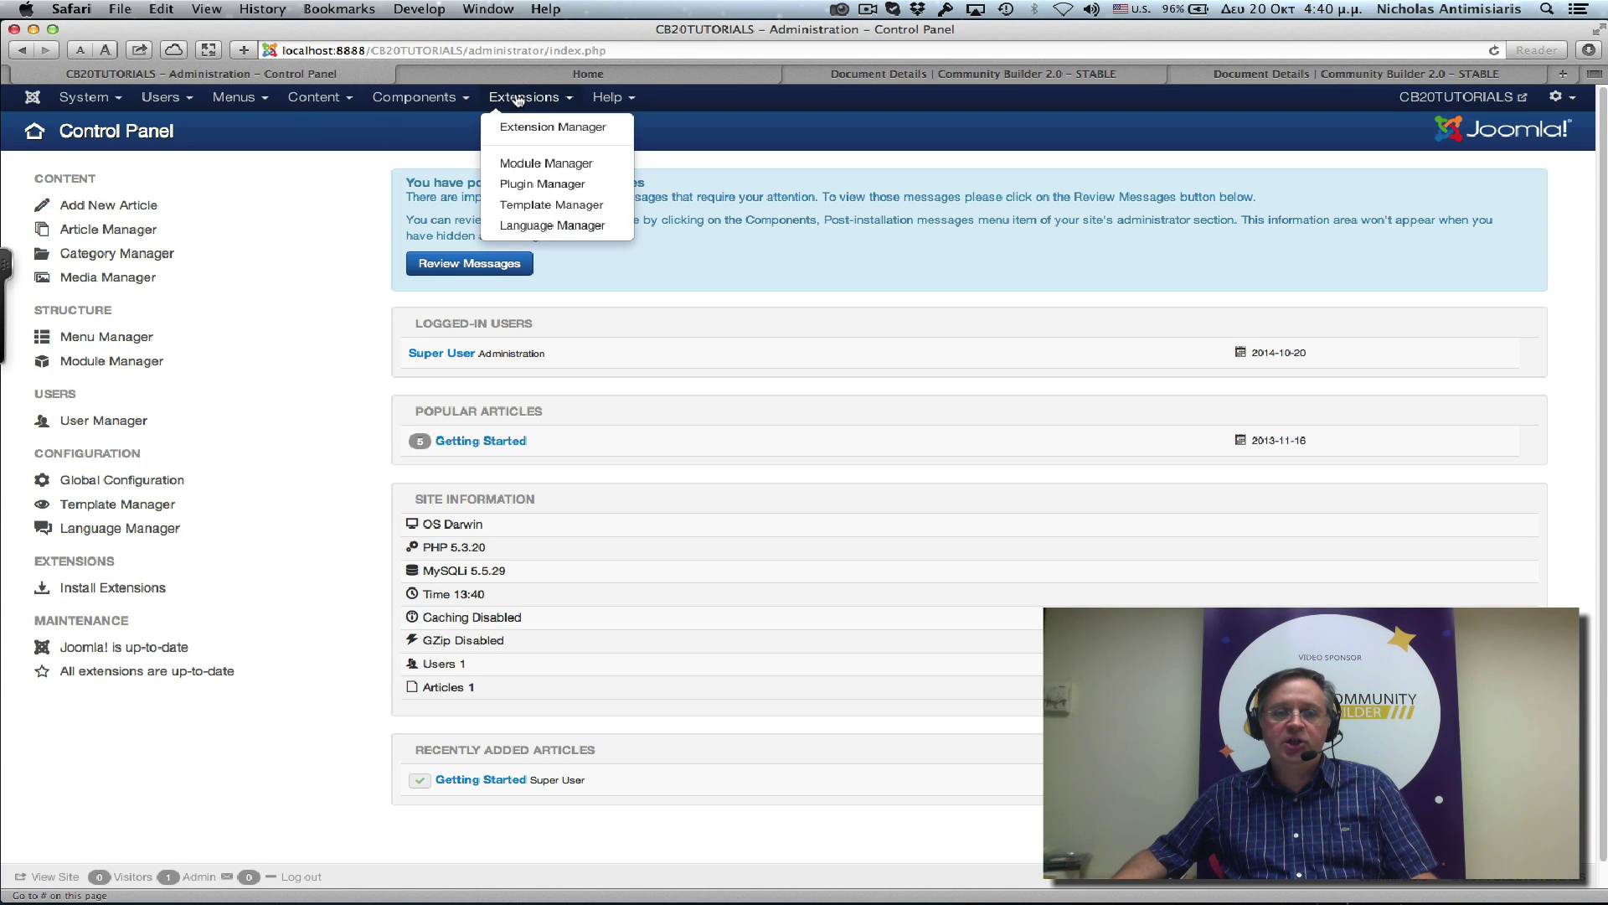
{"action": "left_click", "coordinate": [530, 129]}
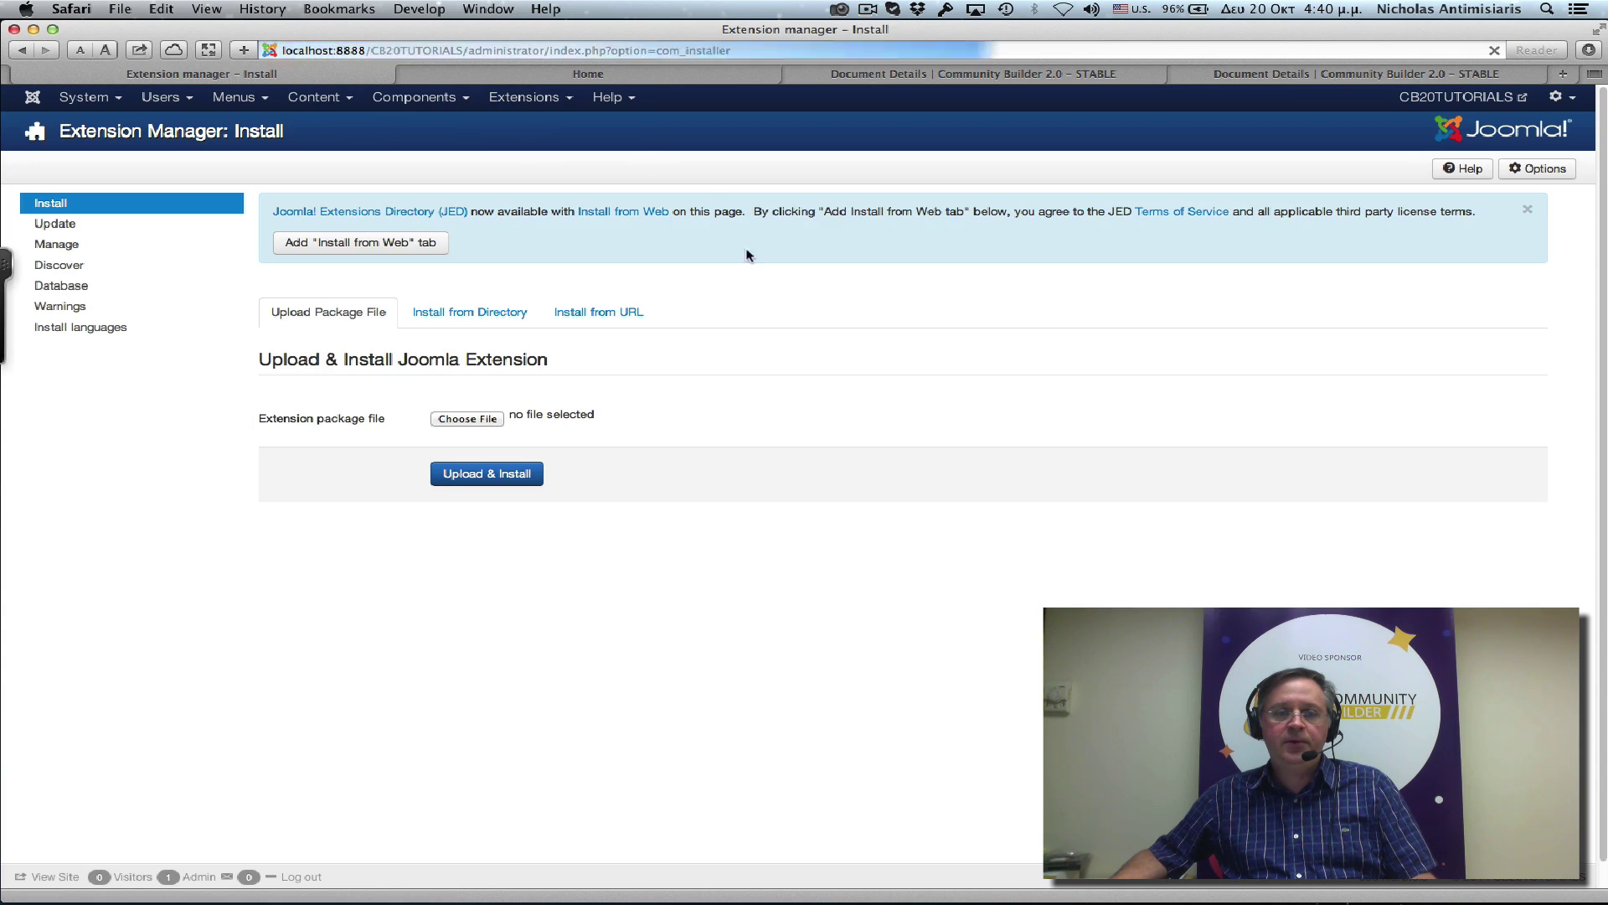
Select pkg_communitybuilder_2.0.0+4f7d5ed0c.zip from Downloads as the package file to upload.
{"action": "left_click", "coordinate": [449, 419]}
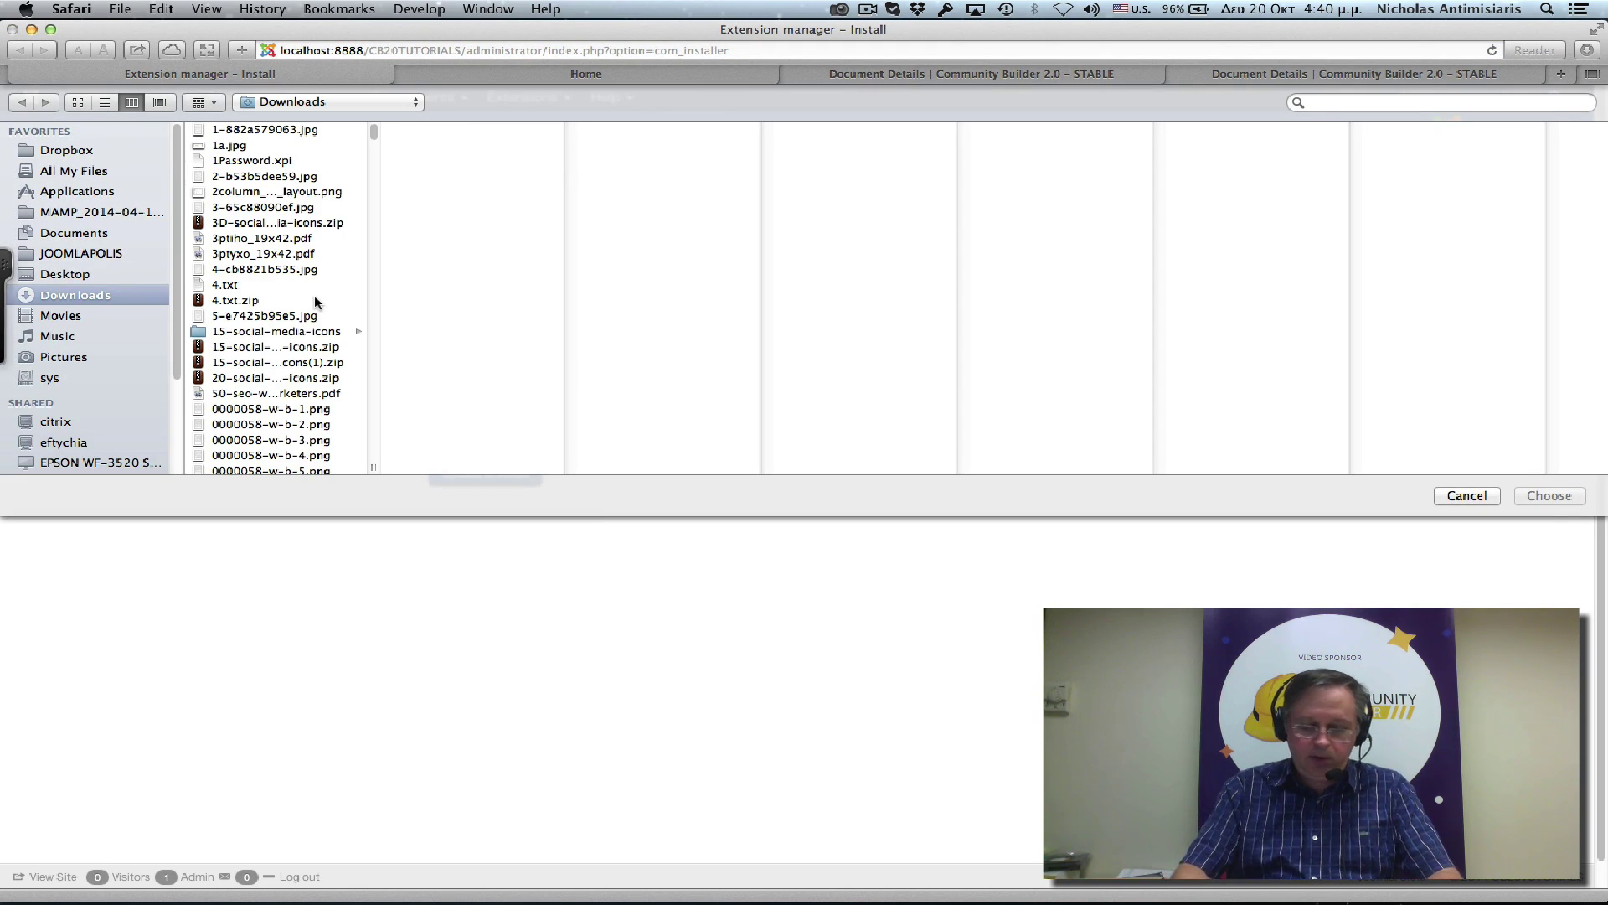
{"action": "type", "text": "pallini"}
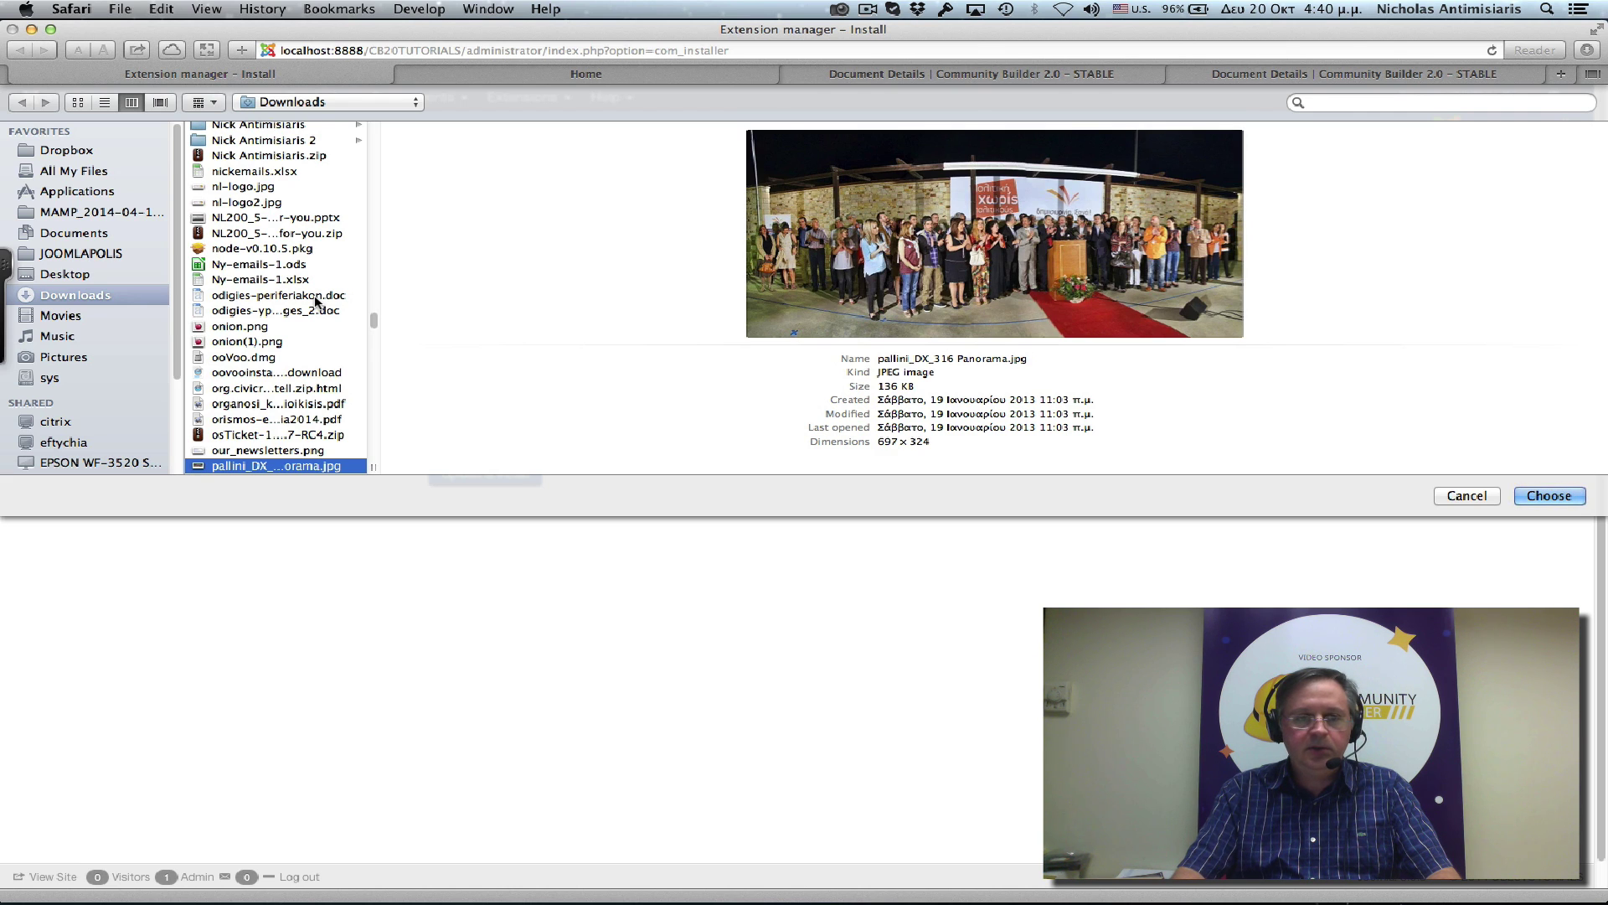
{"action": "type", "text": "pr"}
{"action": "scroll", "coordinate": [284, 322], "scroll_direction": "down", "scroll_amount": 2}
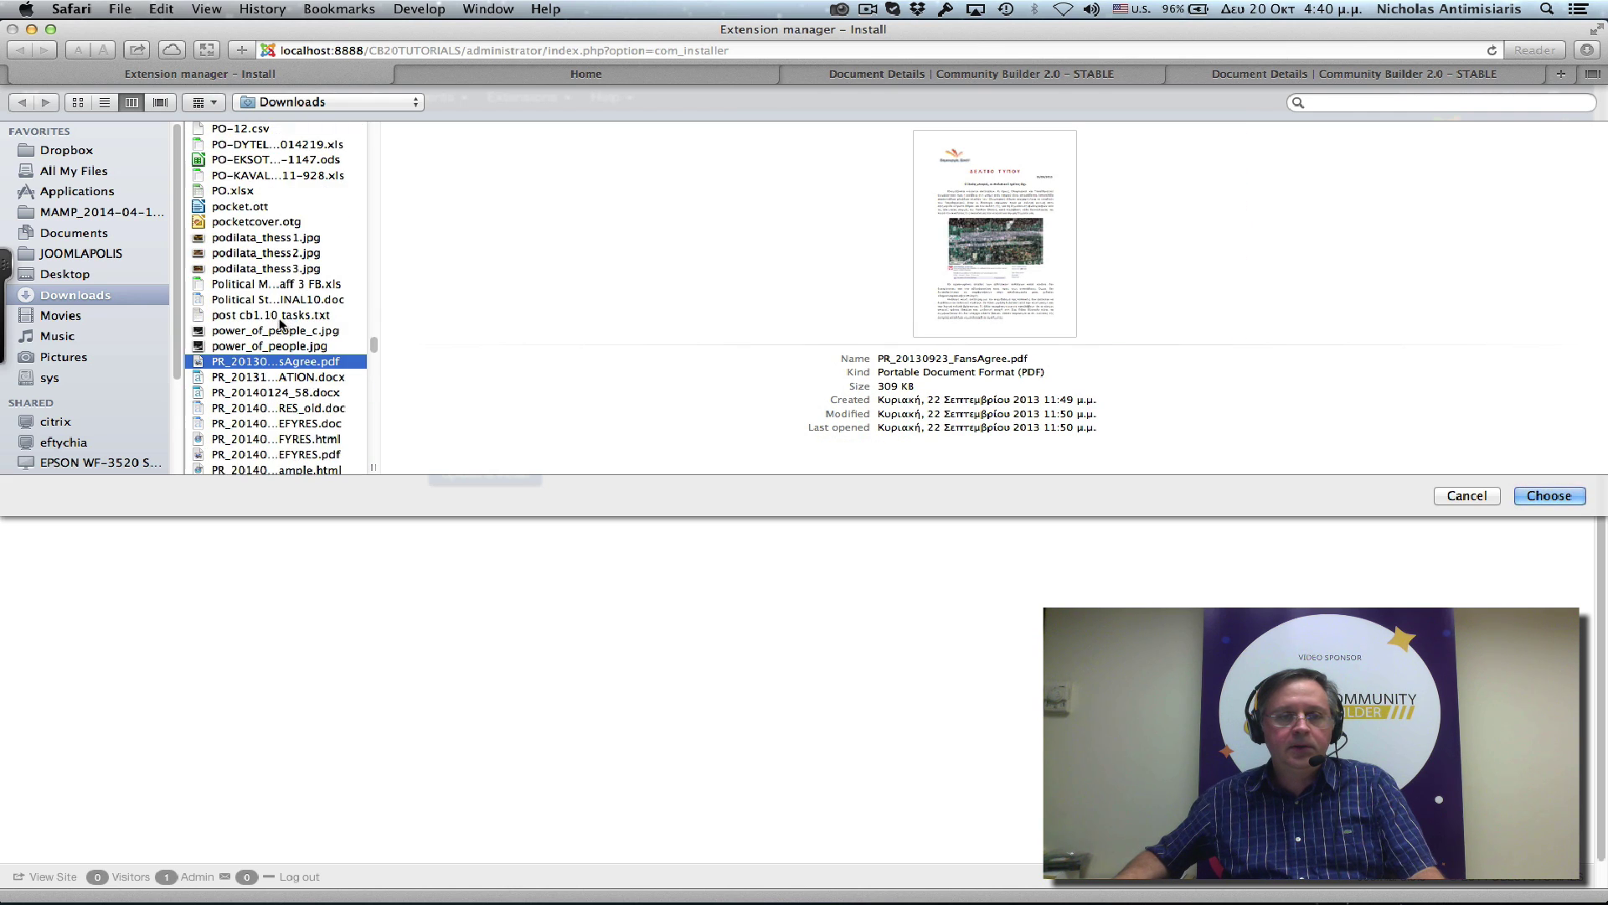
{"action": "scroll", "coordinate": [280, 325], "scroll_direction": "down", "scroll_amount": 2}
{"action": "scroll", "coordinate": [281, 325], "scroll_direction": "up", "scroll_amount": 10}
{"action": "scroll", "coordinate": [281, 327], "scroll_direction": "up", "scroll_amount": 1}
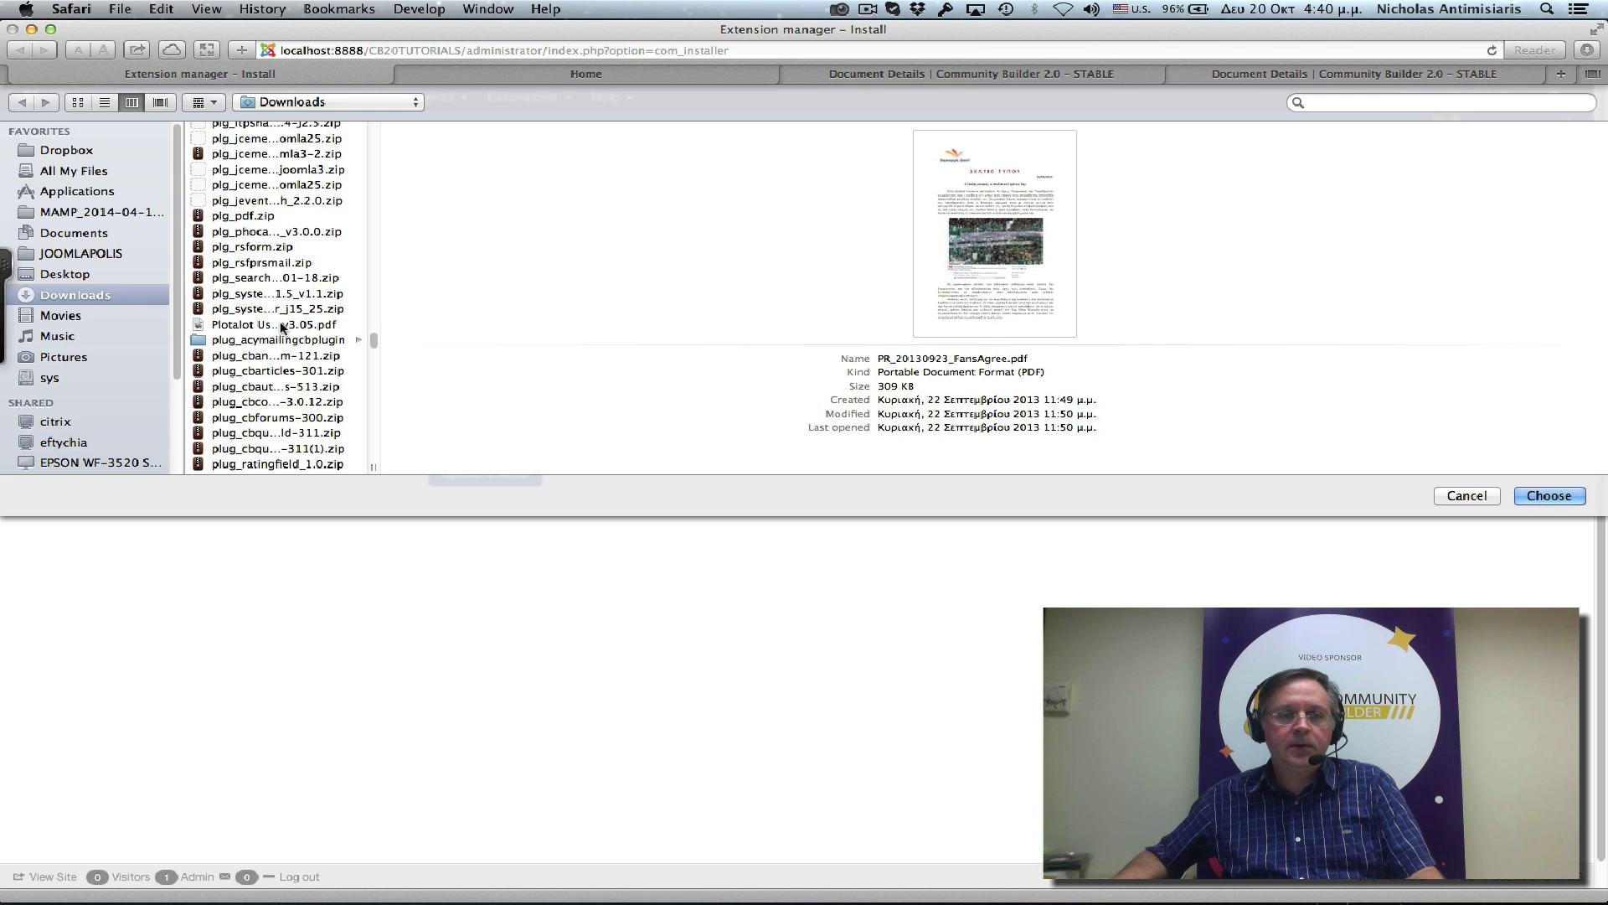
{"action": "scroll", "coordinate": [282, 326], "scroll_direction": "up", "scroll_amount": 8}
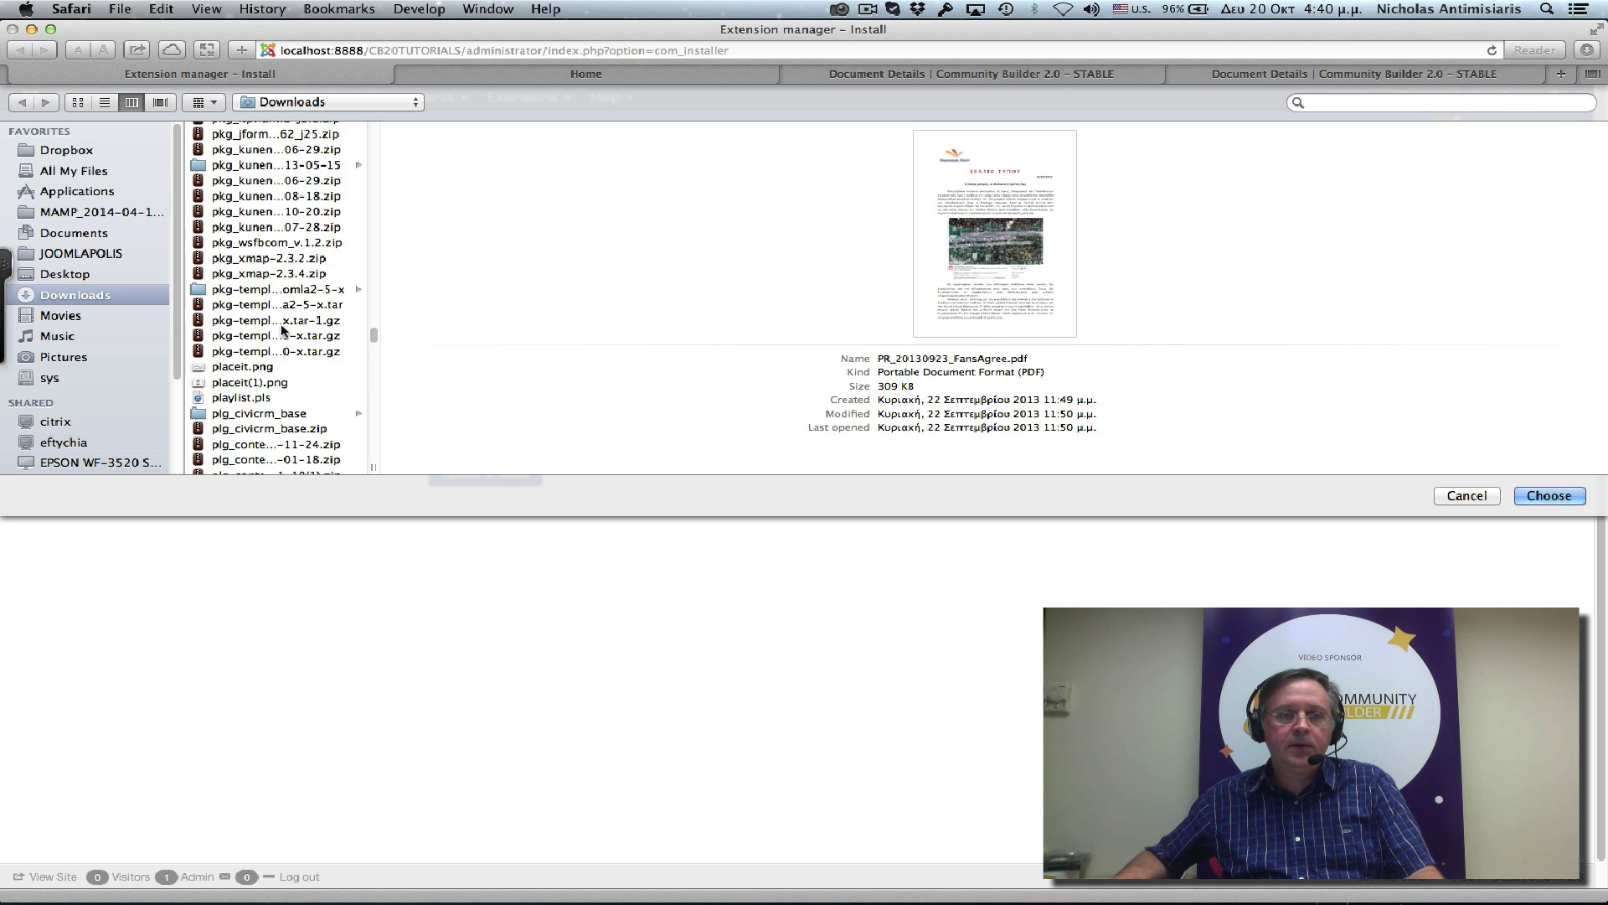
{"action": "left_click_drag", "start_coordinate": [375, 467], "coordinate": [594, 463]}
{"action": "scroll", "coordinate": [376, 327], "scroll_direction": "up", "scroll_amount": 6}
{"action": "scroll", "coordinate": [375, 326], "scroll_direction": "down", "scroll_amount": 1}
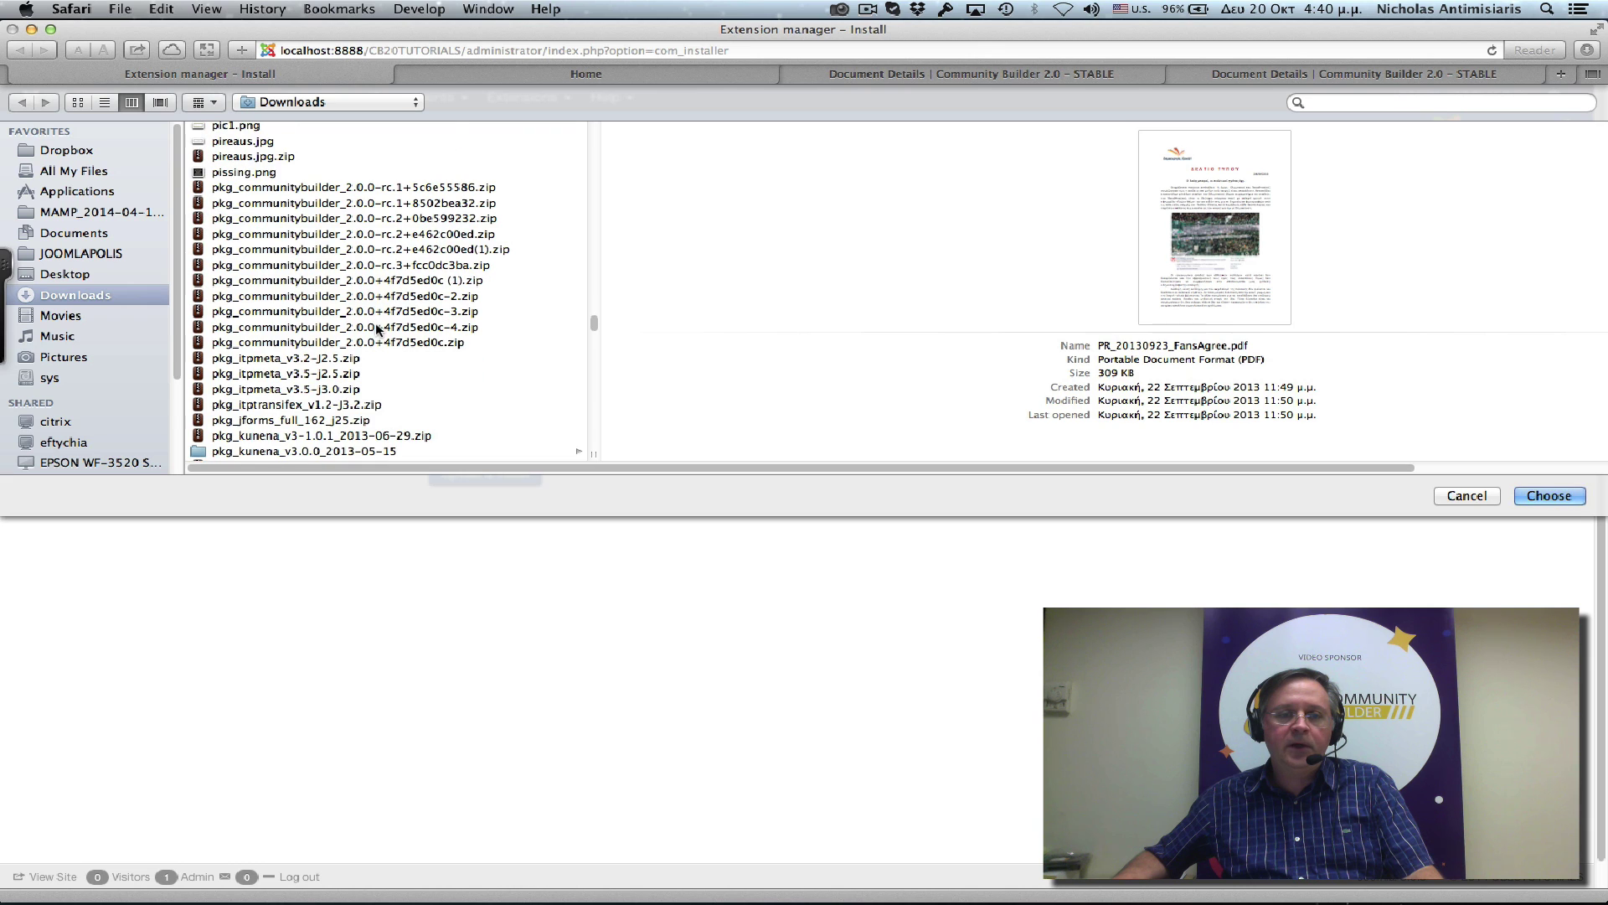
{"action": "left_click", "coordinate": [374, 342]}
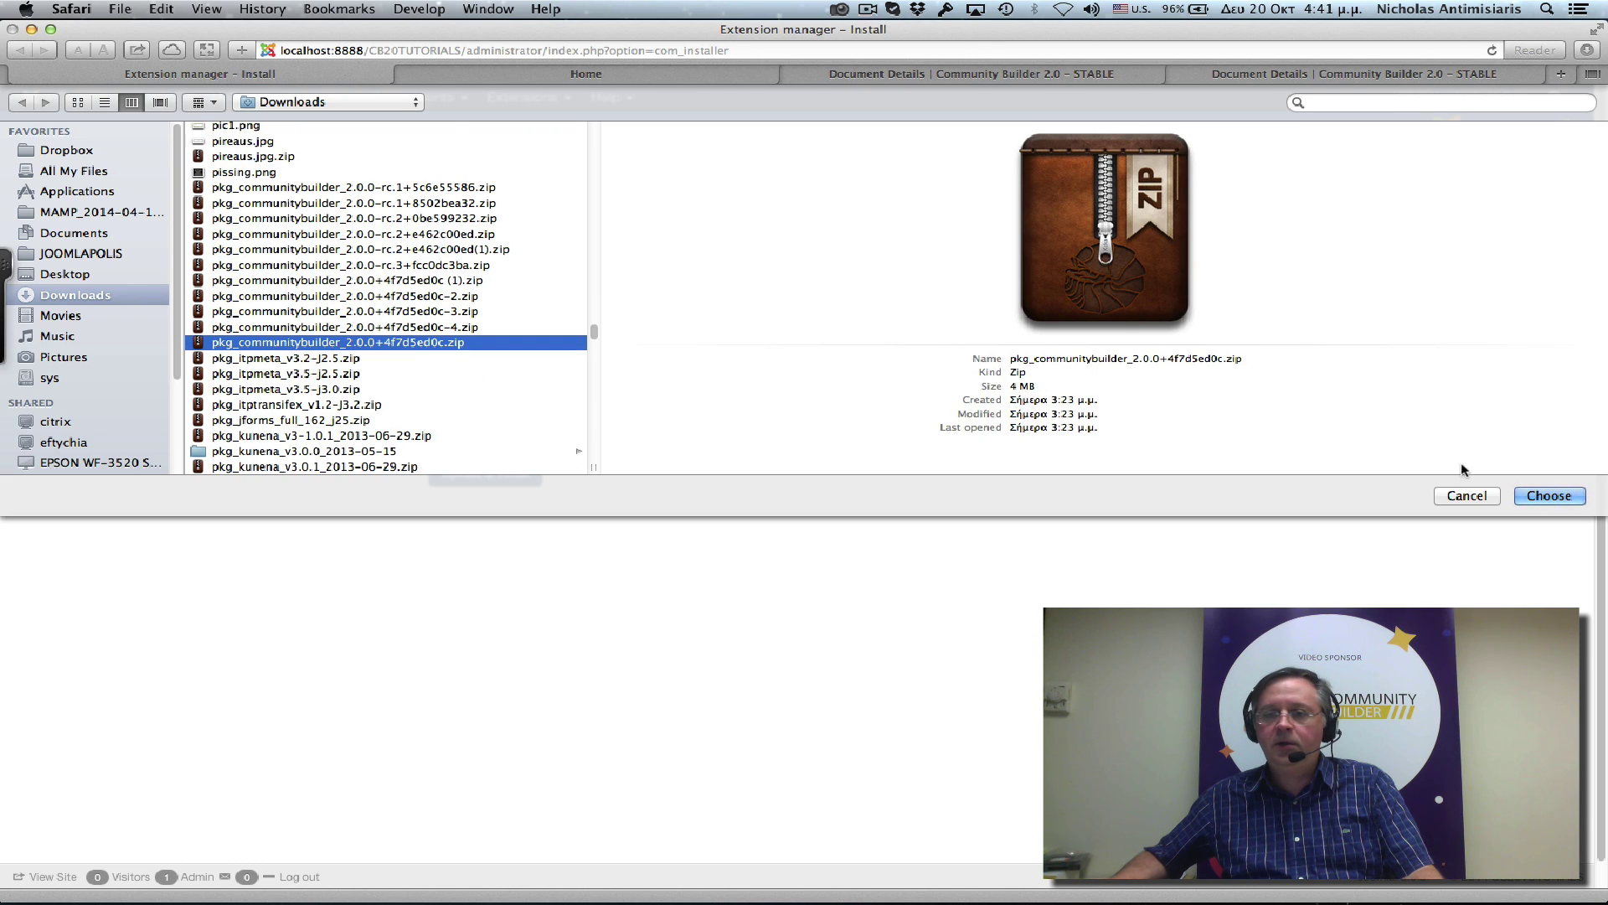
{"action": "left_click", "coordinate": [1547, 495]}
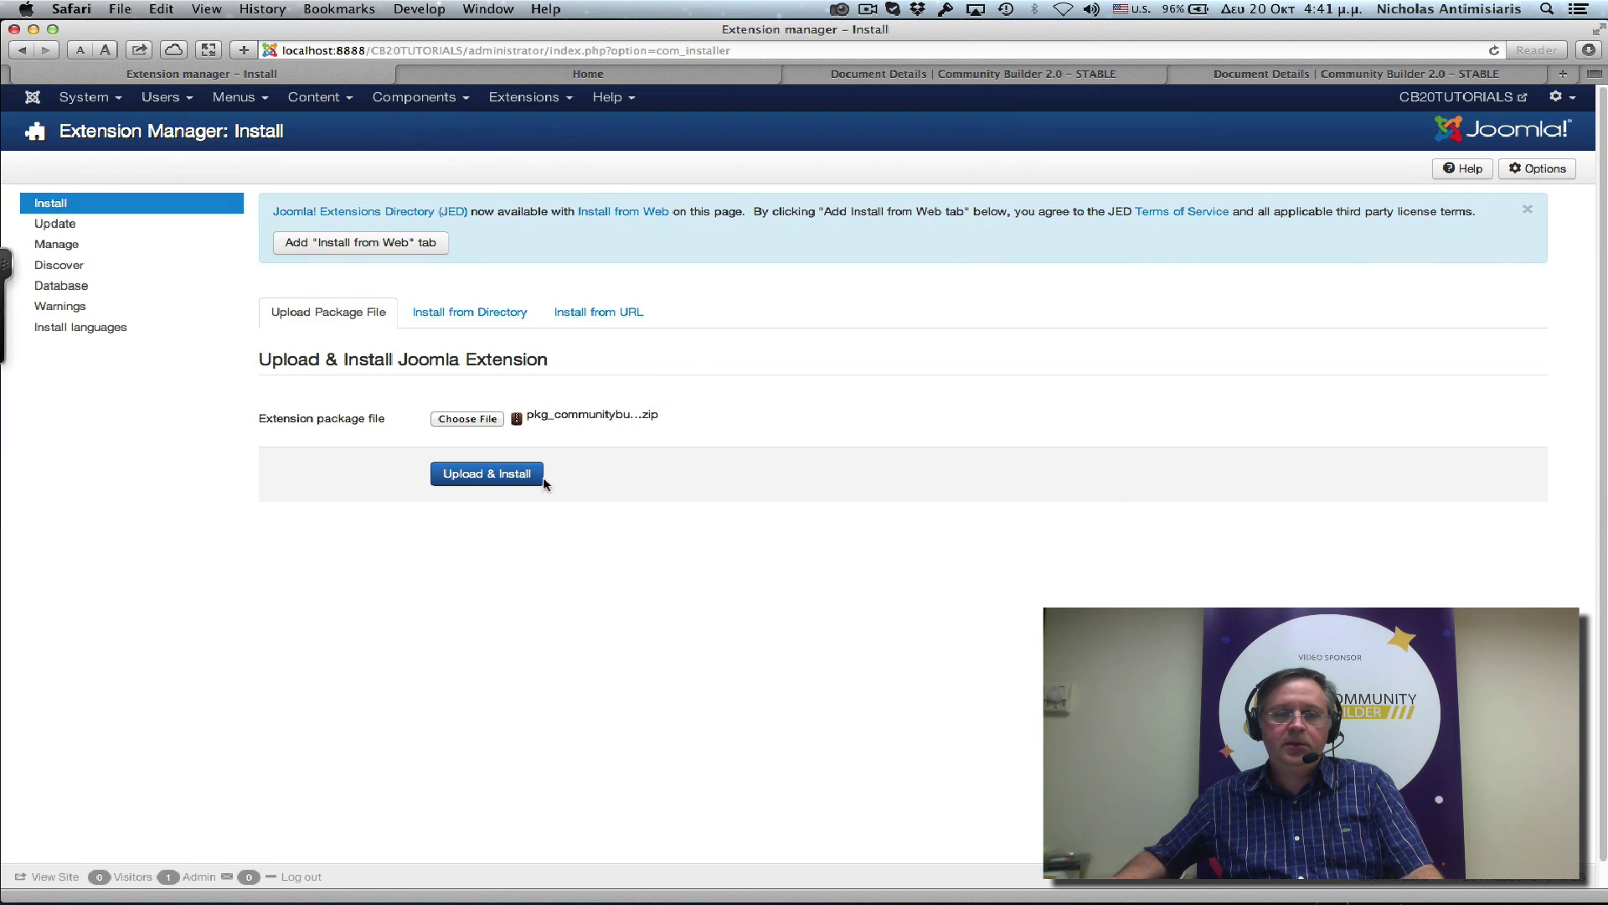
Upload and install the Community Builder 2.0 package, then follow its Getting Started link.
{"action": "left_click", "coordinate": [519, 484]}
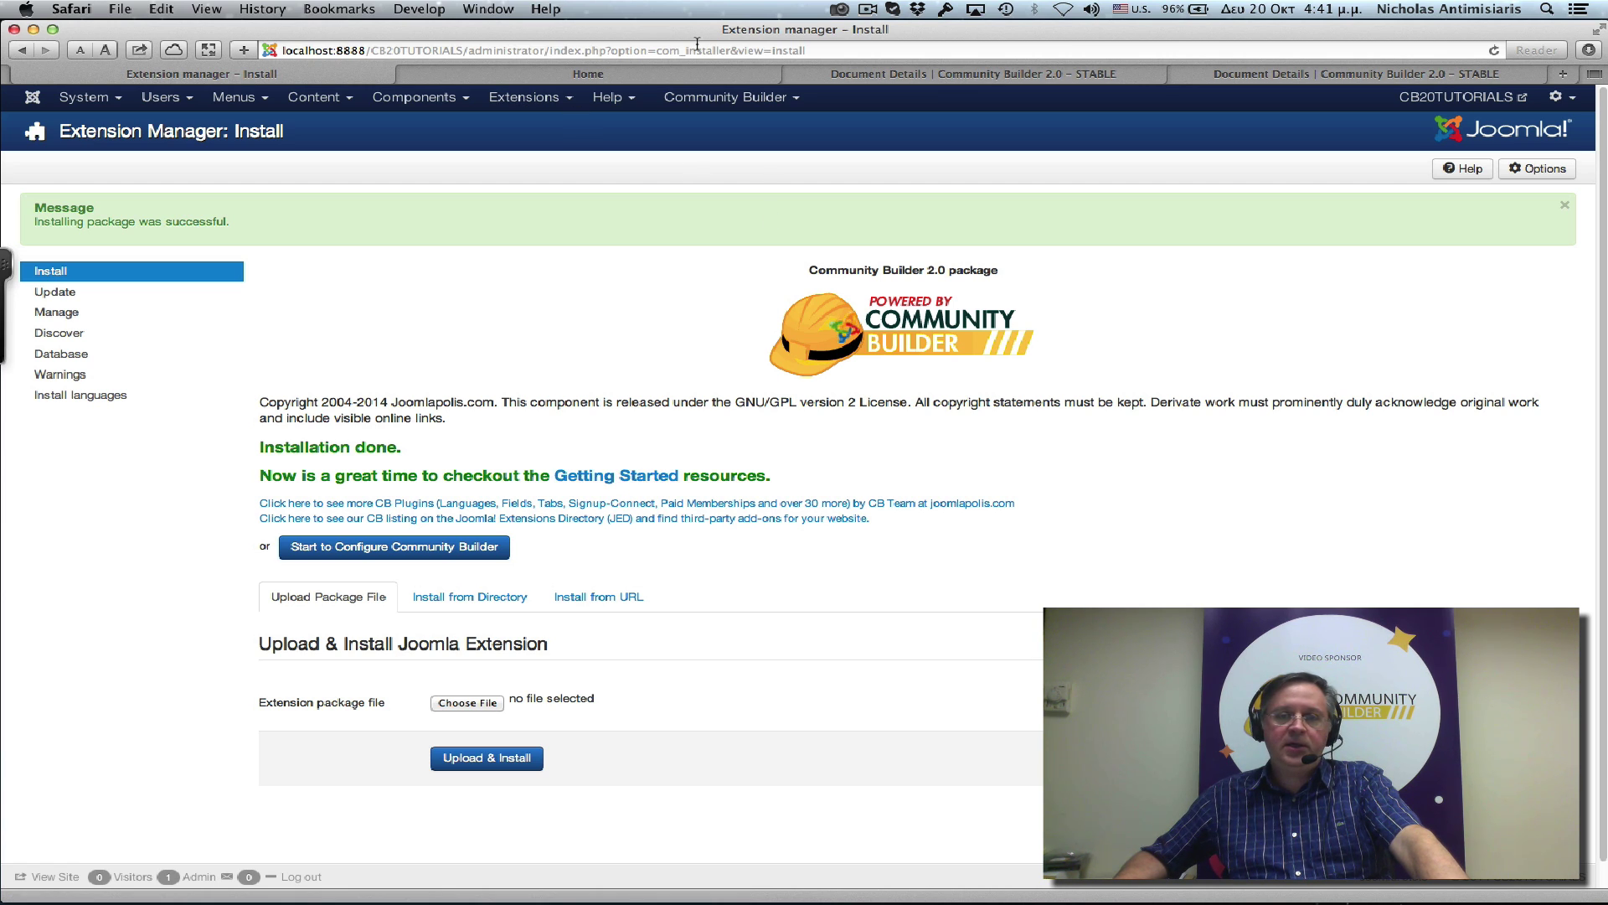
{"action": "left_click", "coordinate": [641, 478]}
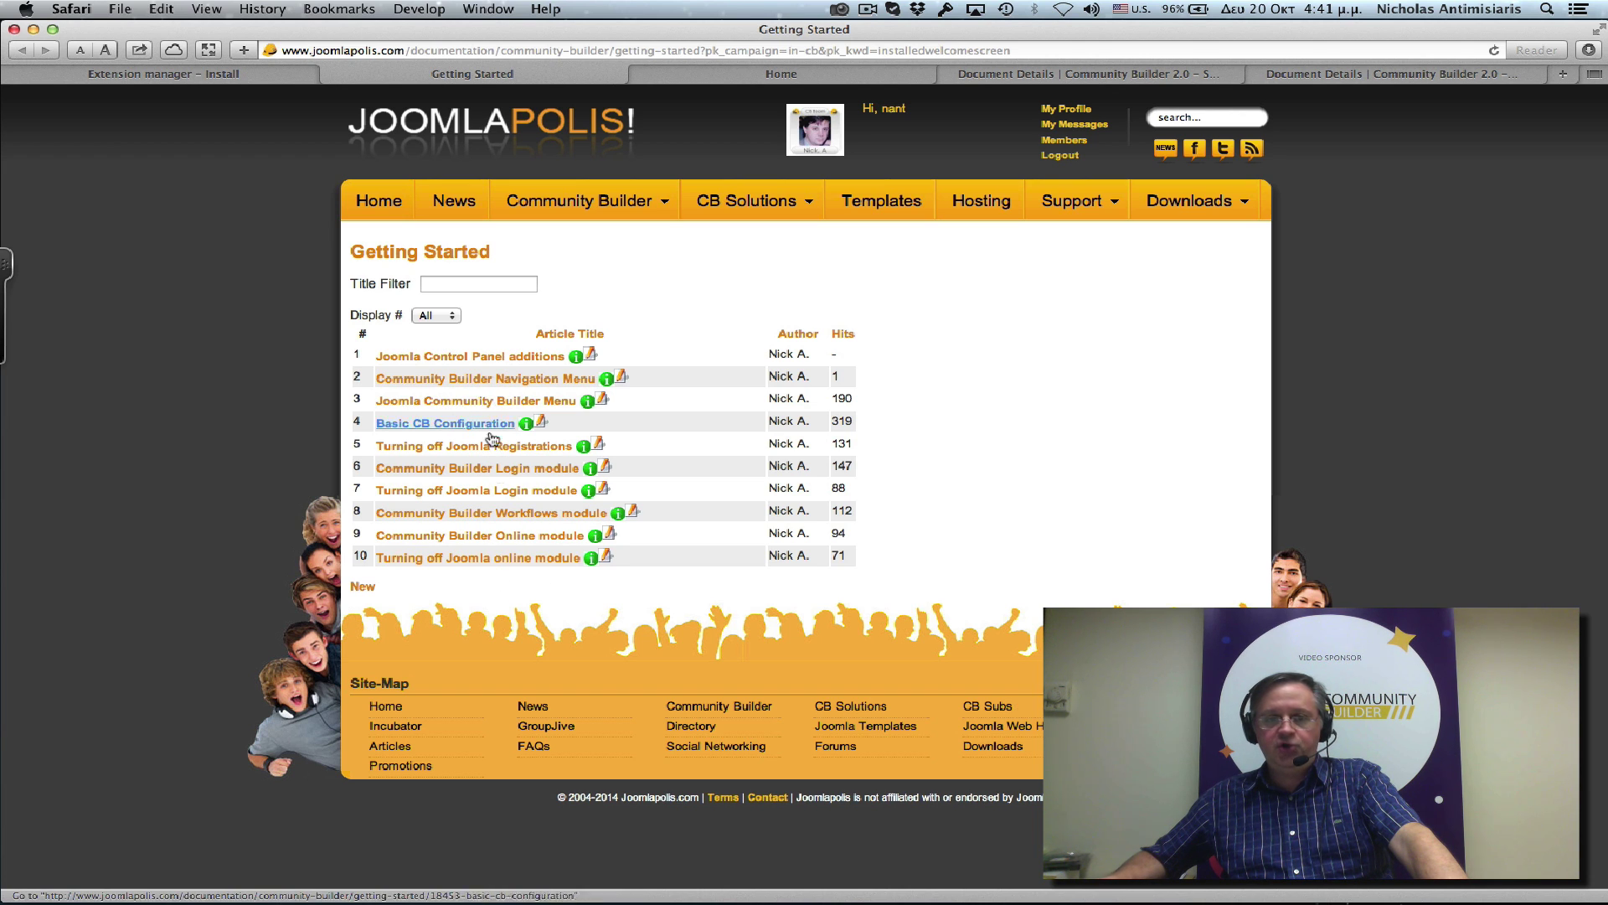
Return to the Extension Manager: Install tab showing Community Builder 2.0 installed successfully.
{"action": "left_click", "coordinate": [130, 76]}
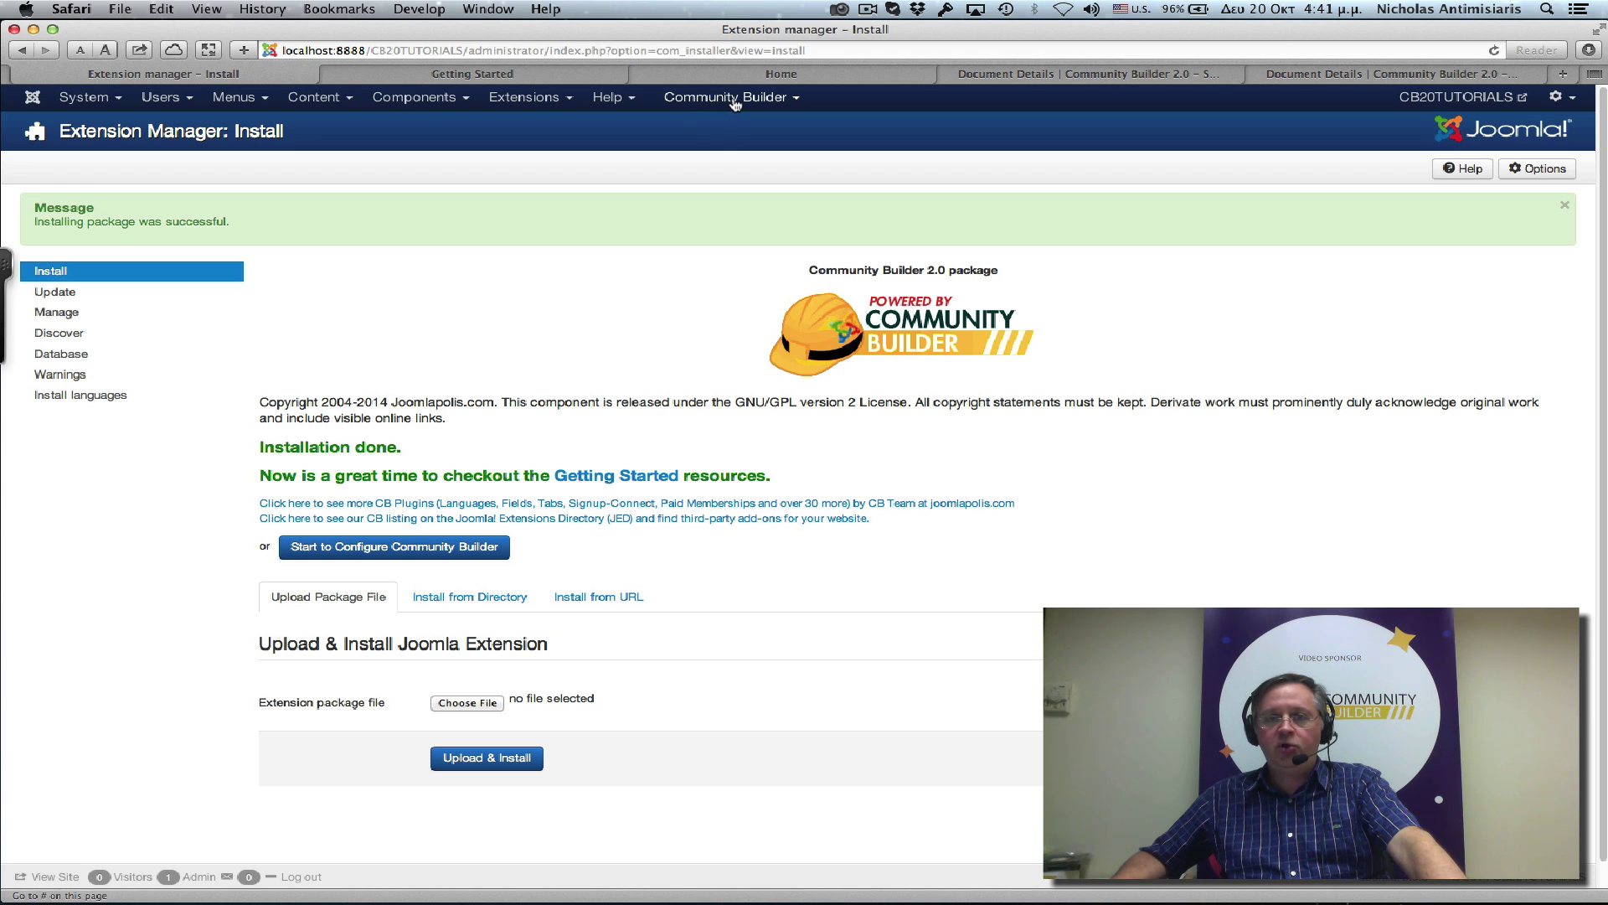
{"action": "left_click", "coordinate": [735, 101]}
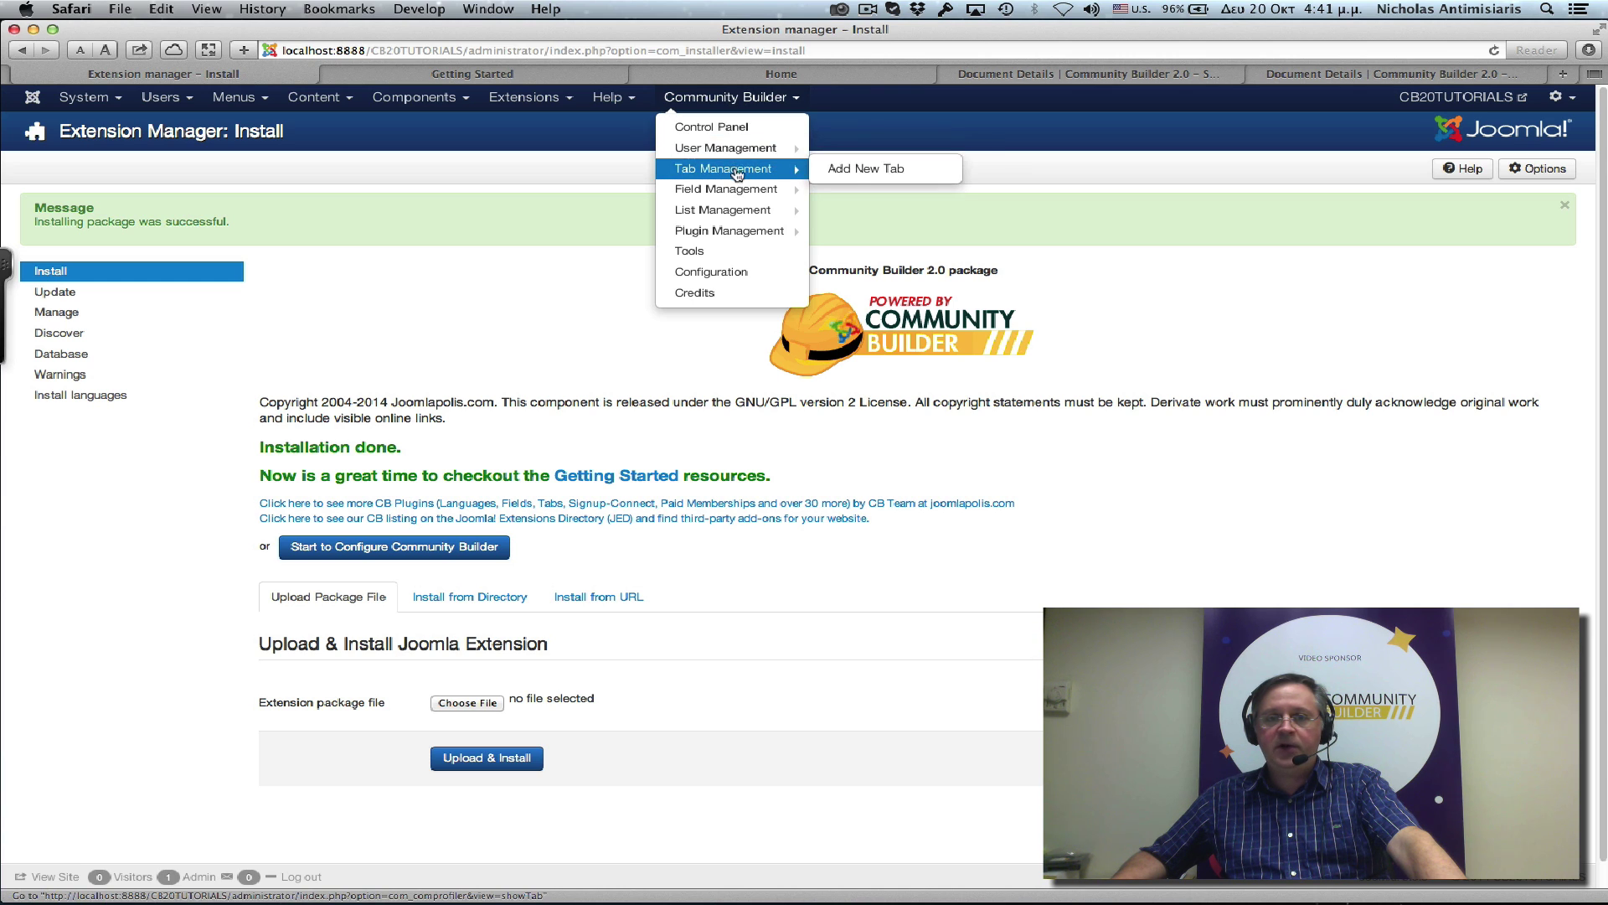
{"action": "mouse_move", "coordinate": [736, 199]}
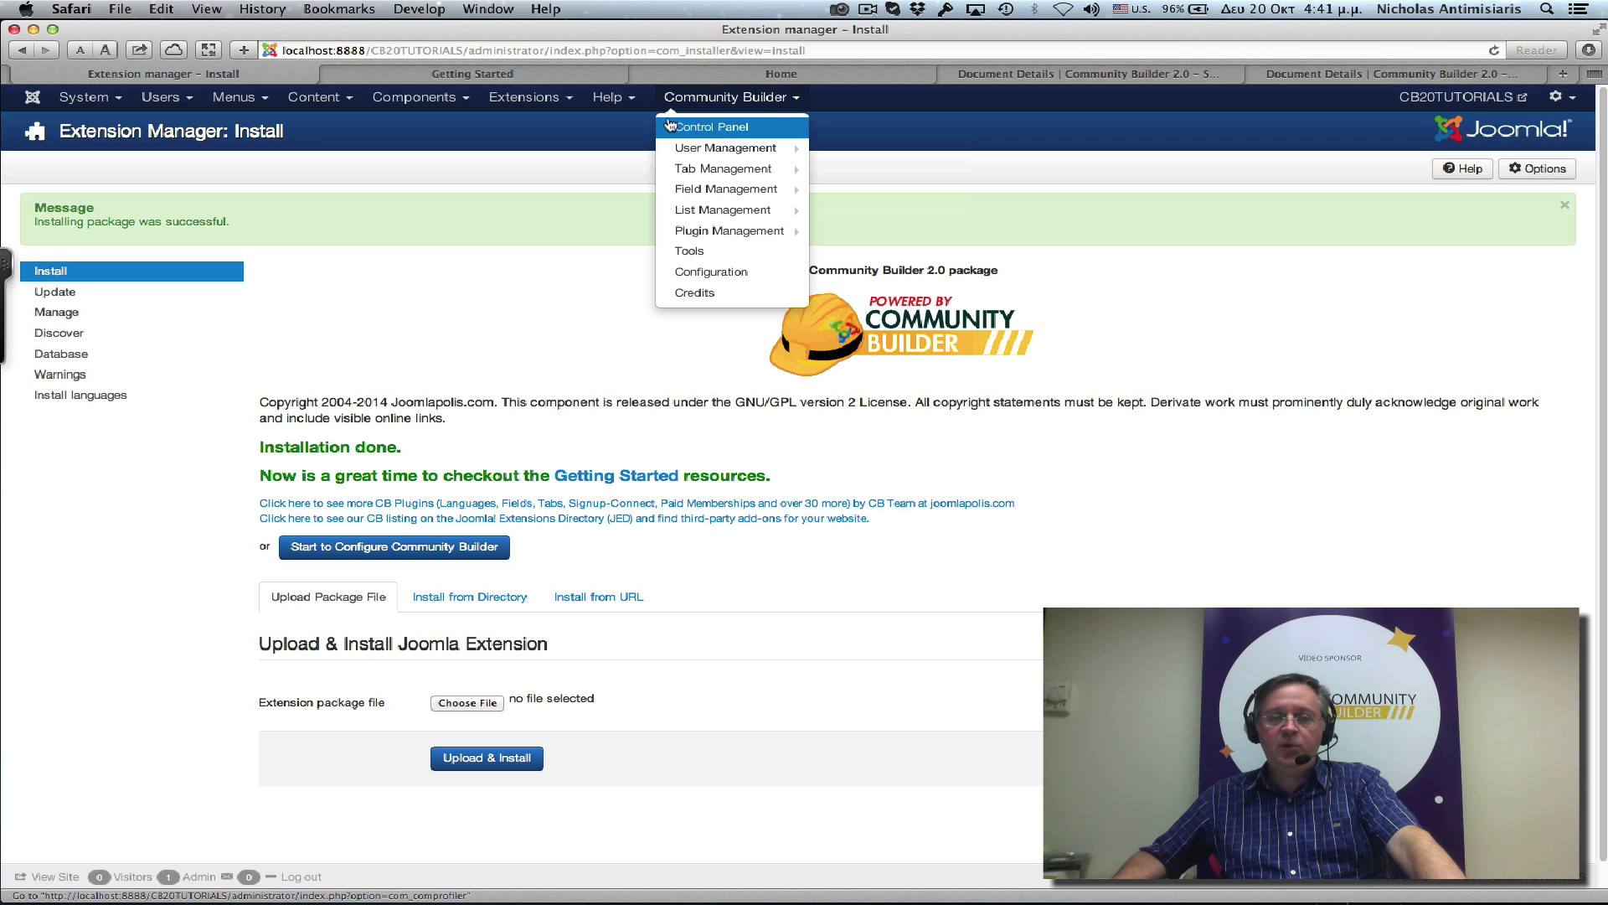
{"action": "left_click", "coordinate": [423, 103]}
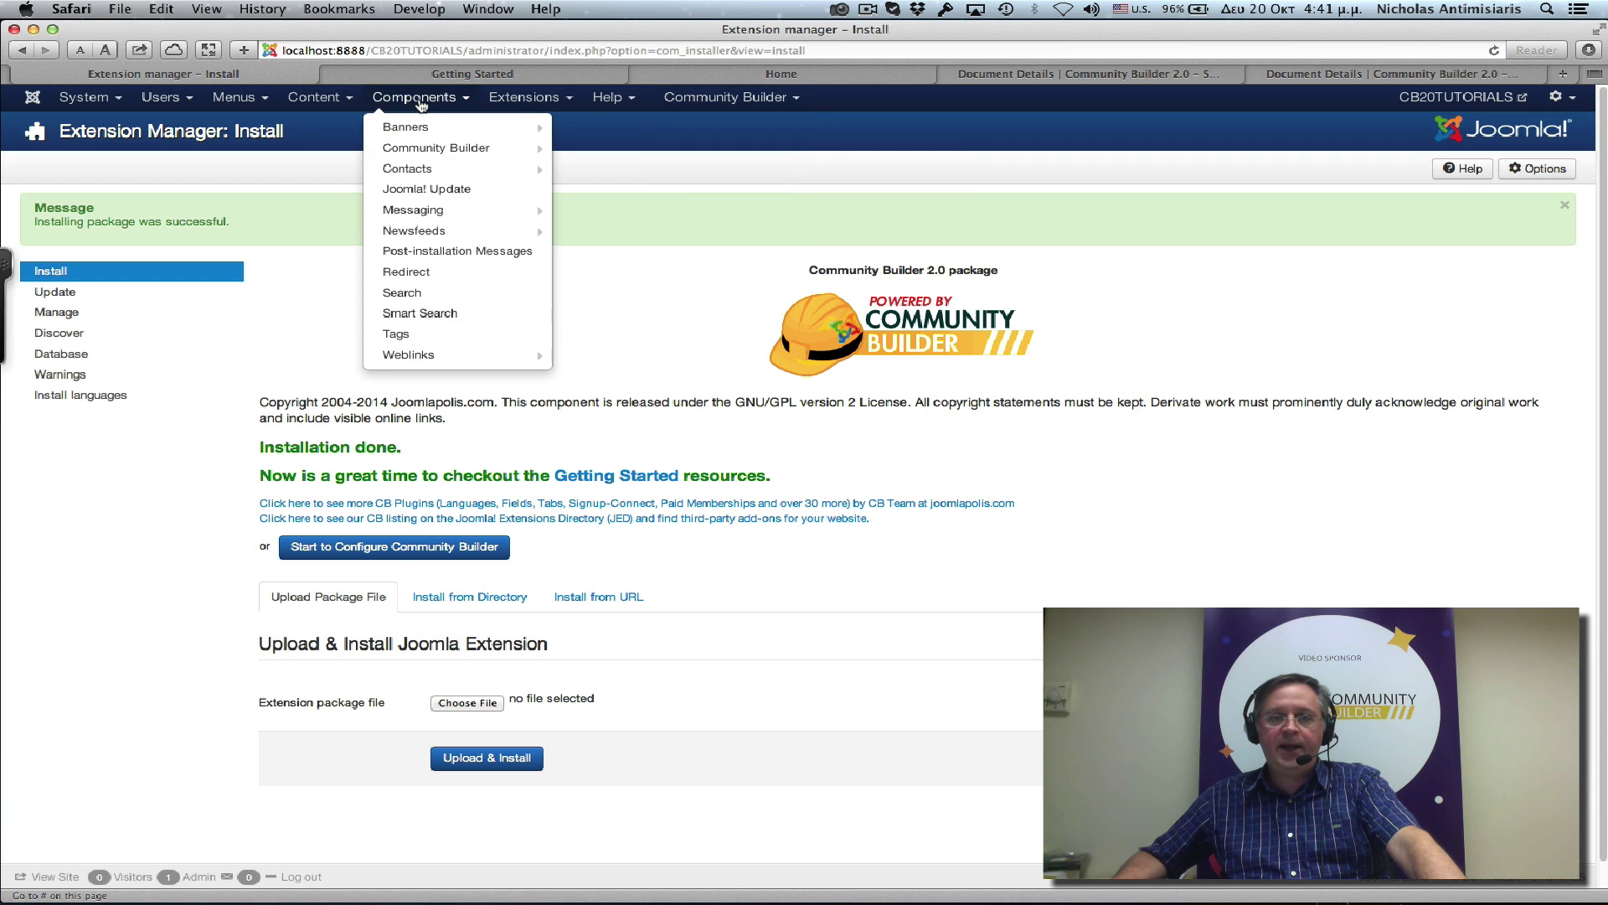
{"action": "mouse_move", "coordinate": [429, 149]}
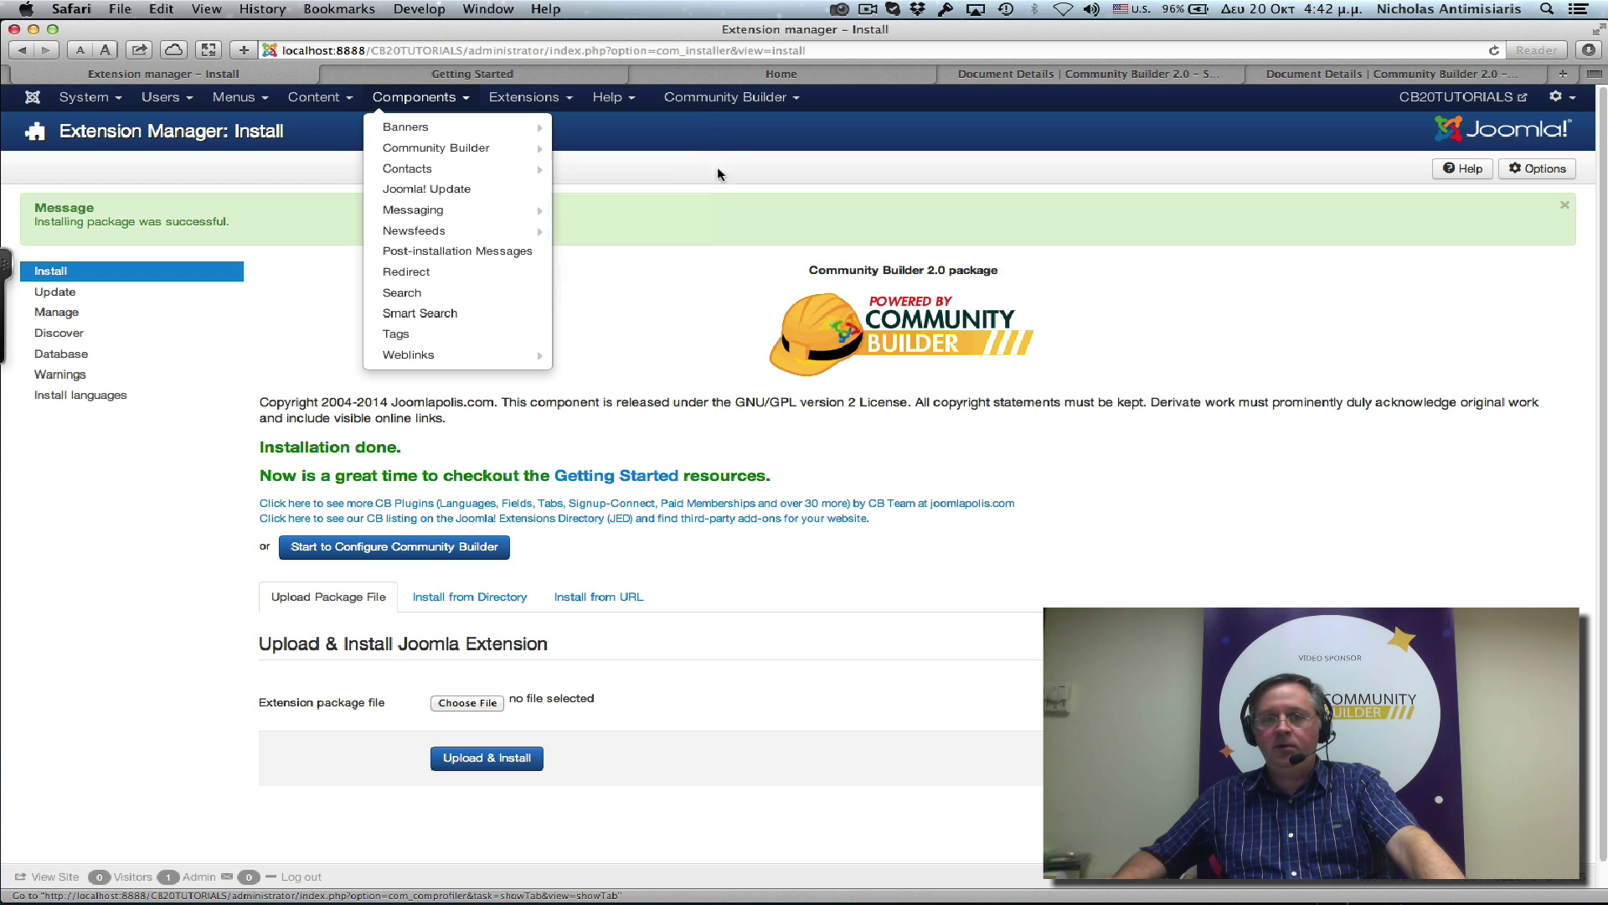
{"action": "left_click", "coordinate": [725, 97]}
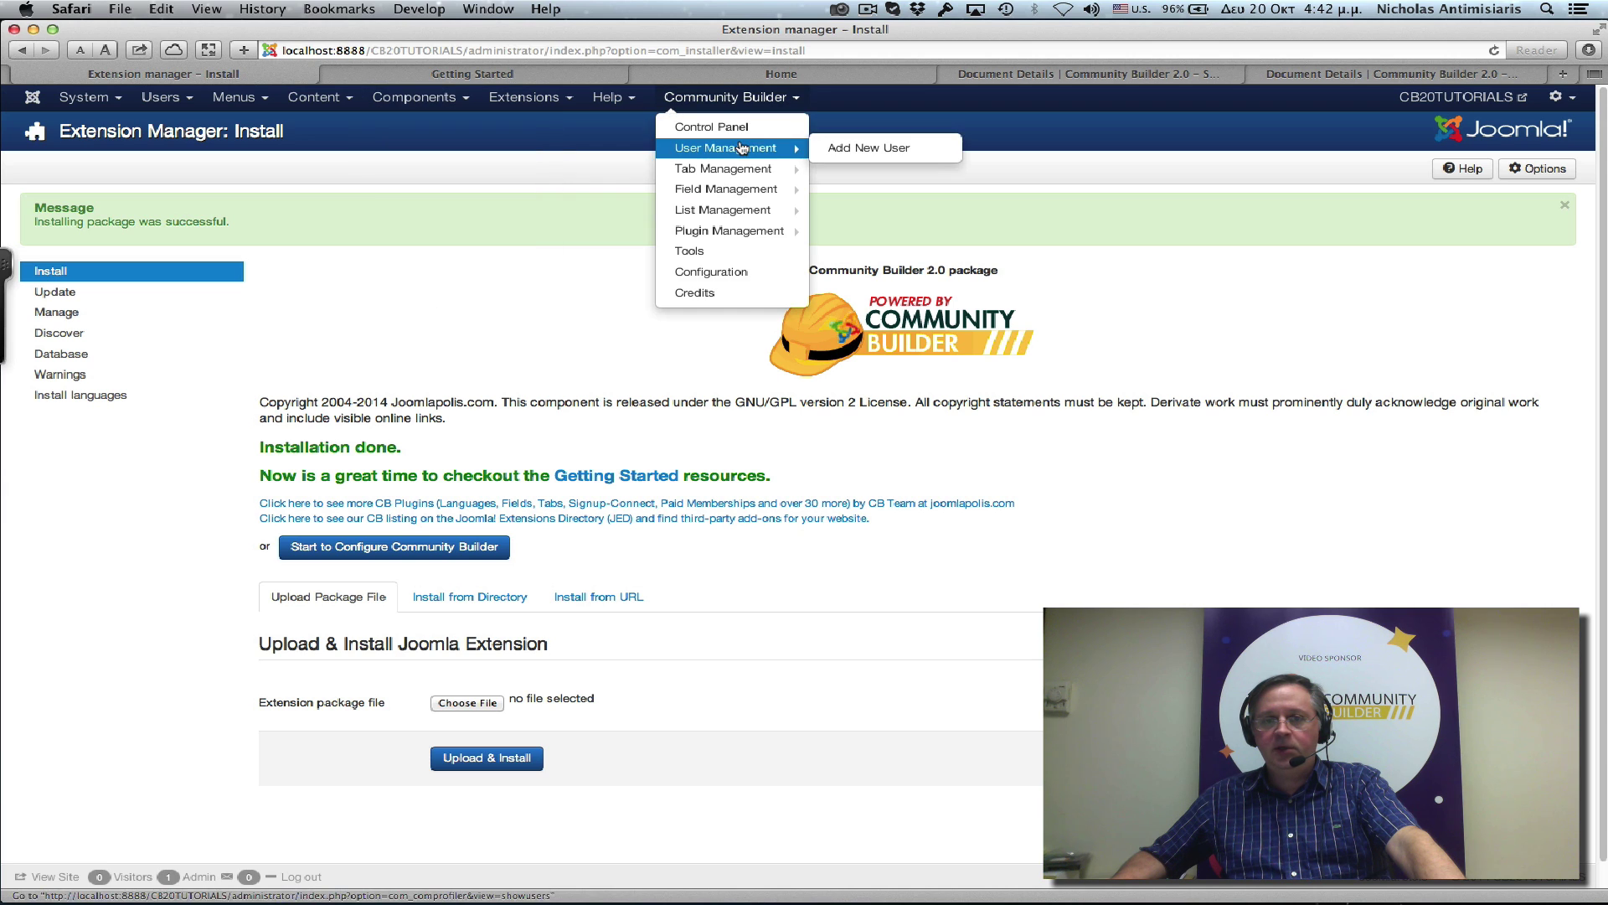
{"action": "mouse_move", "coordinate": [749, 169]}
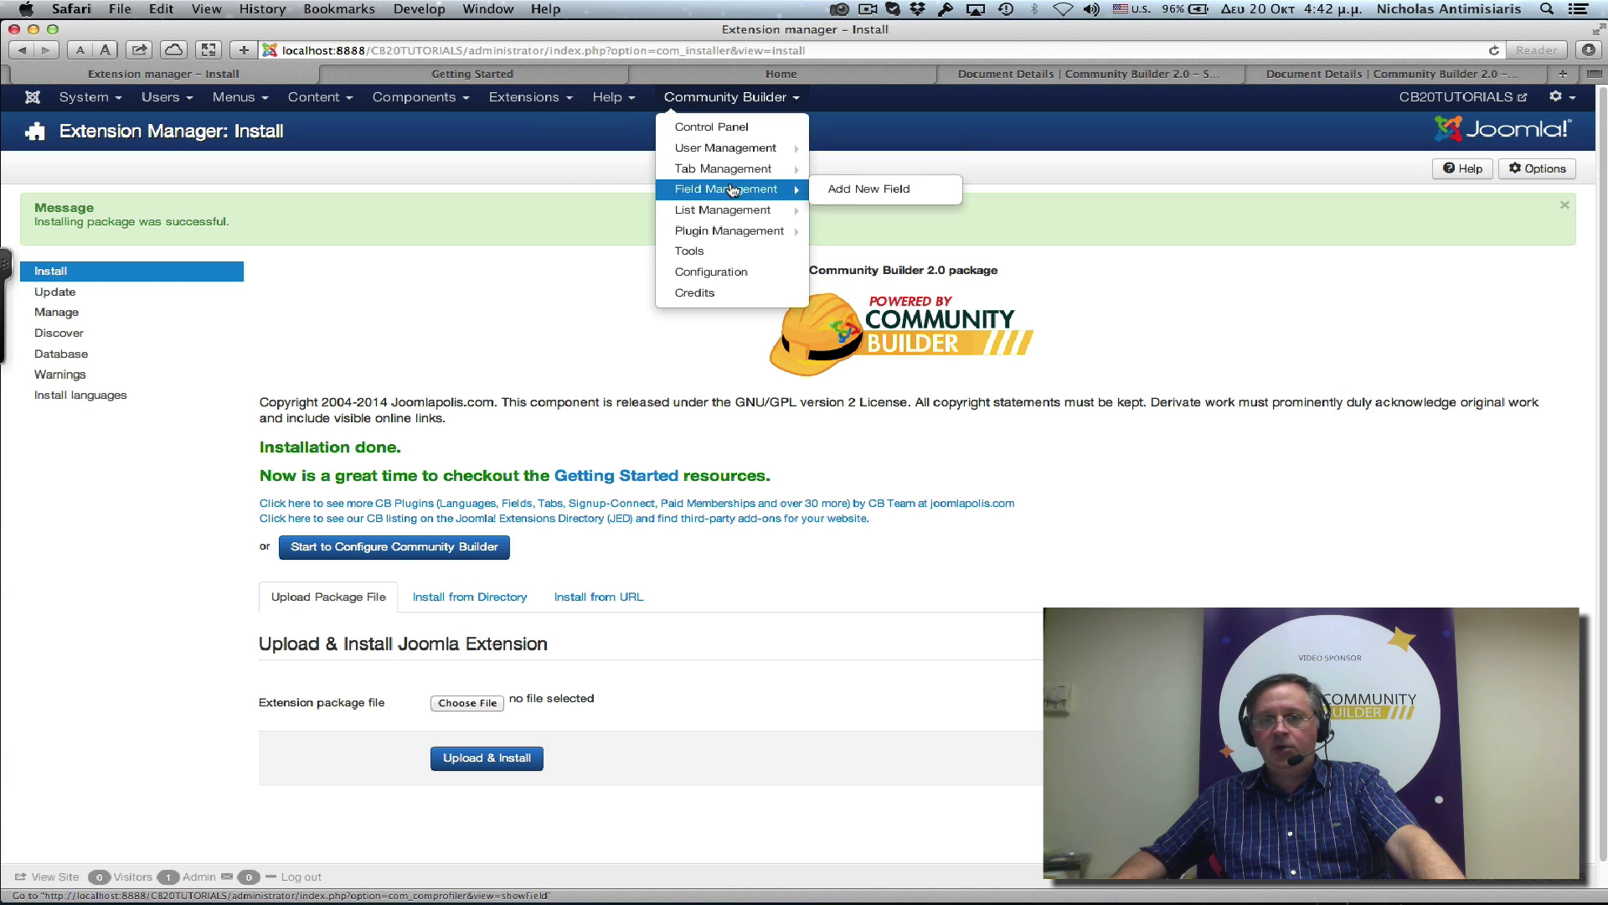
{"action": "left_click", "coordinate": [445, 107]}
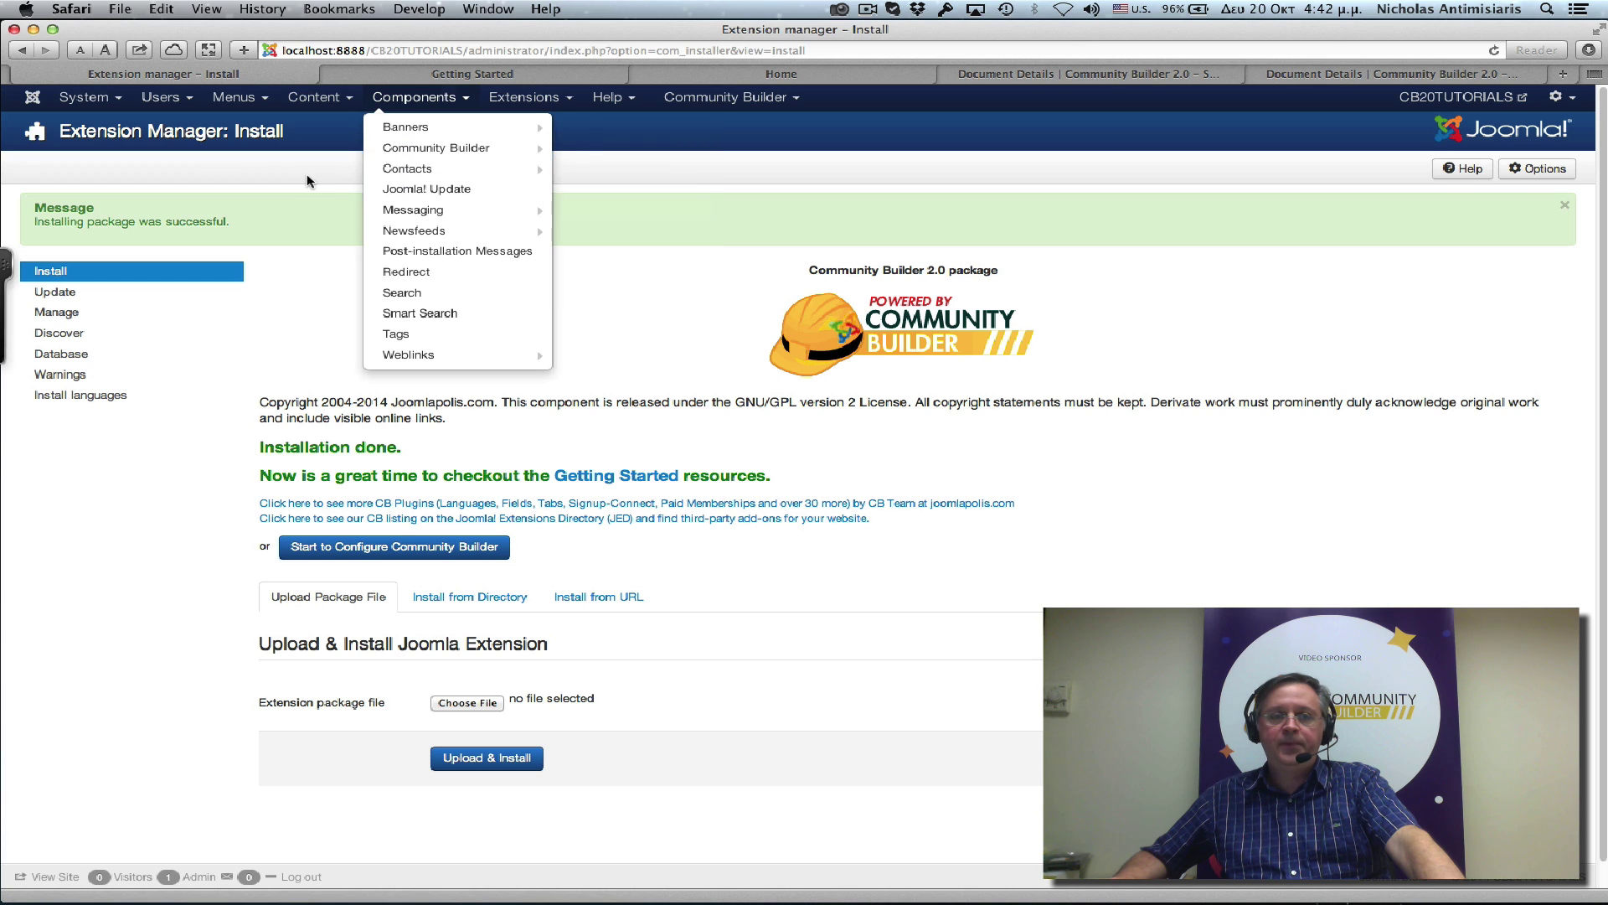
{"action": "left_click", "coordinate": [282, 165]}
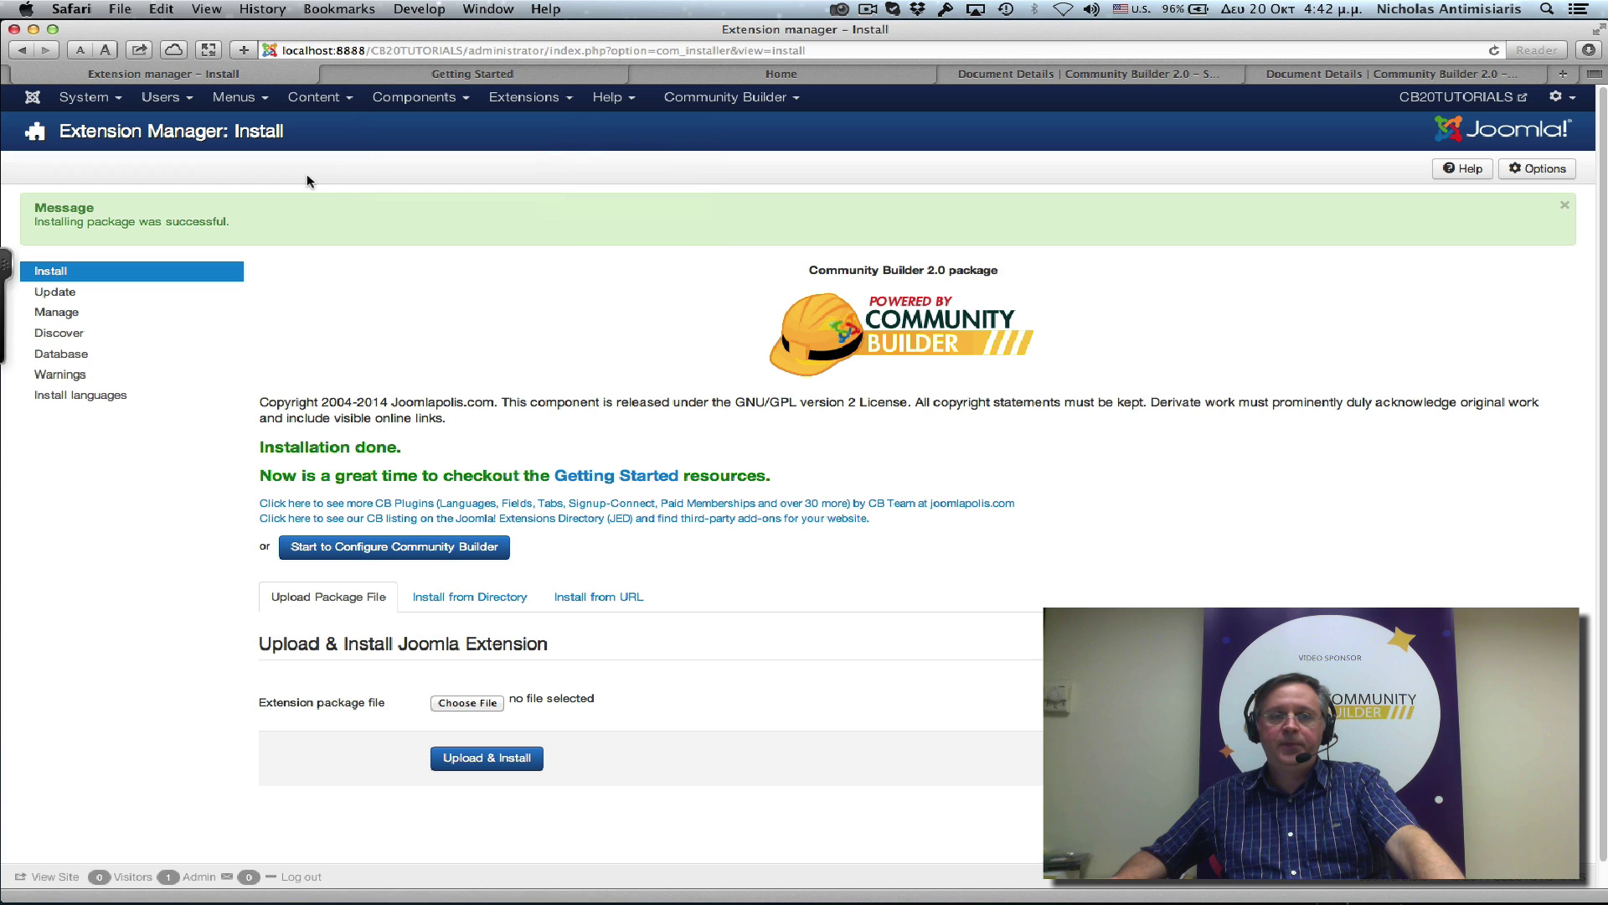
Check the Control Panel's Community Builder Updates panel reports the install up to date.
{"action": "left_click", "coordinate": [98, 104]}
{"action": "left_click", "coordinate": [104, 128]}
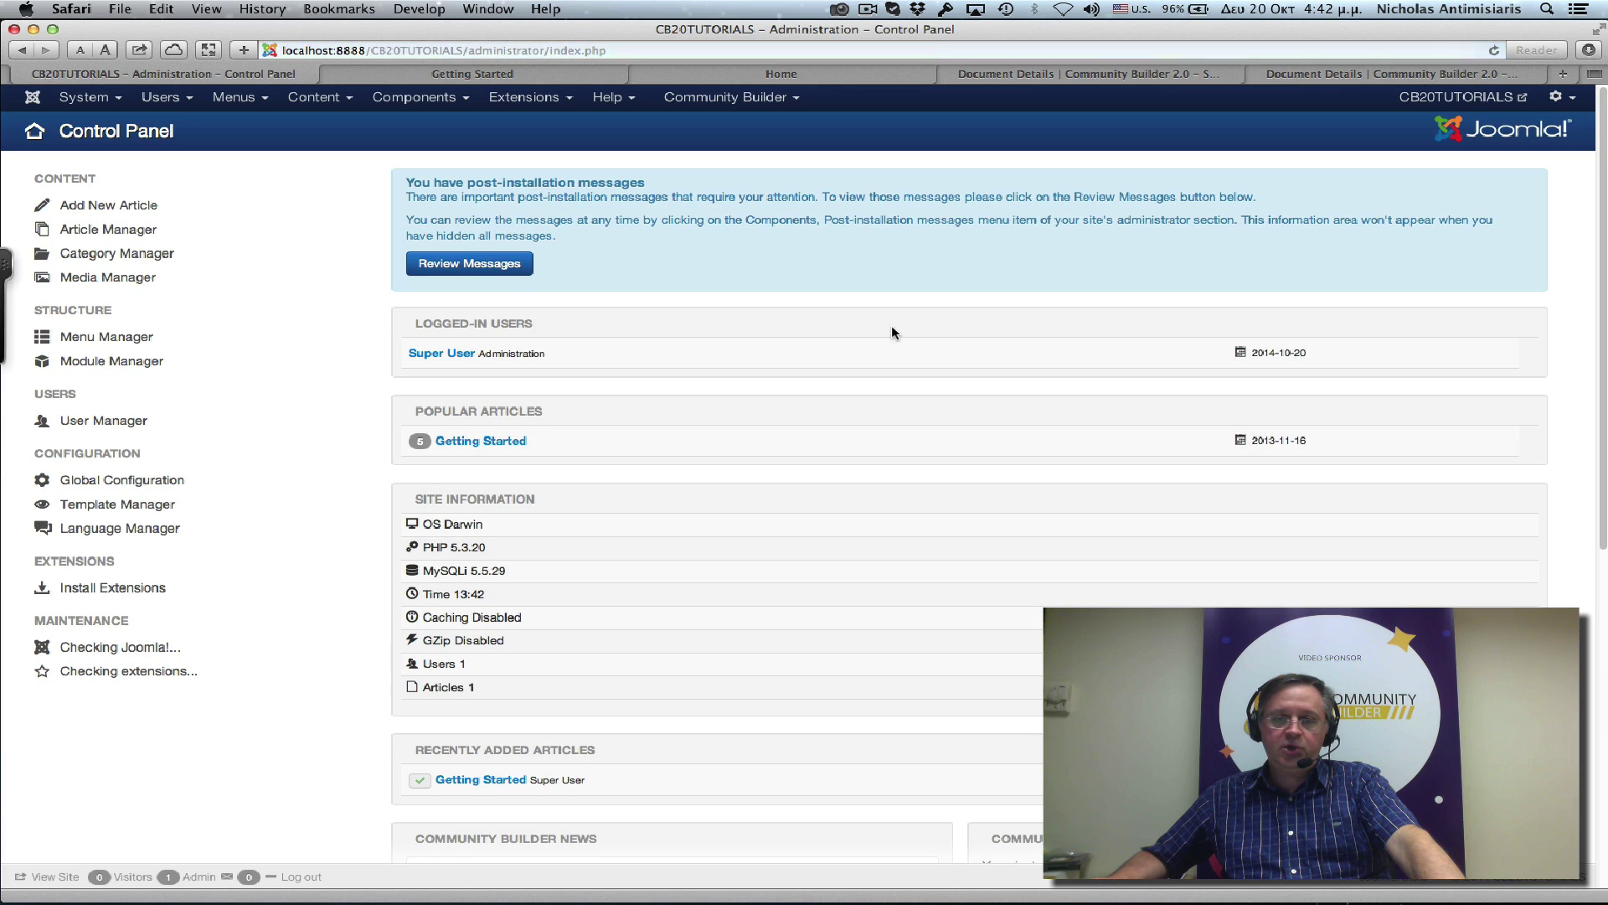
{"action": "scroll", "coordinate": [891, 329], "scroll_direction": "down", "scroll_amount": 5}
{"action": "scroll", "coordinate": [891, 329], "scroll_direction": "down", "scroll_amount": 2}
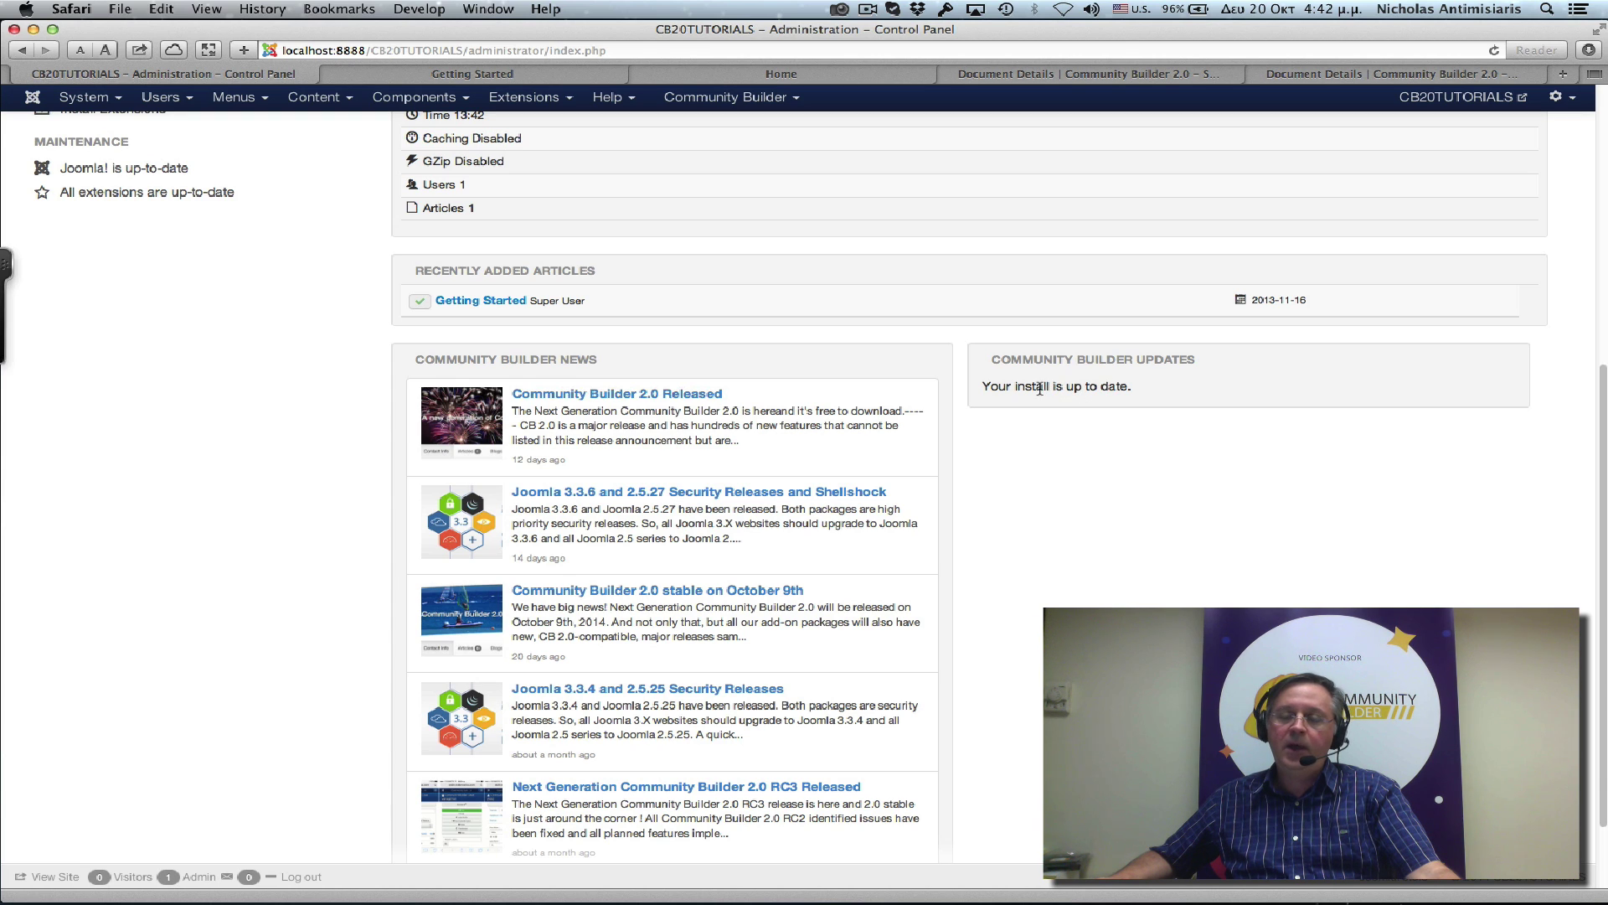
{"action": "left_click_drag", "start_coordinate": [1039, 388], "coordinate": [1107, 384]}
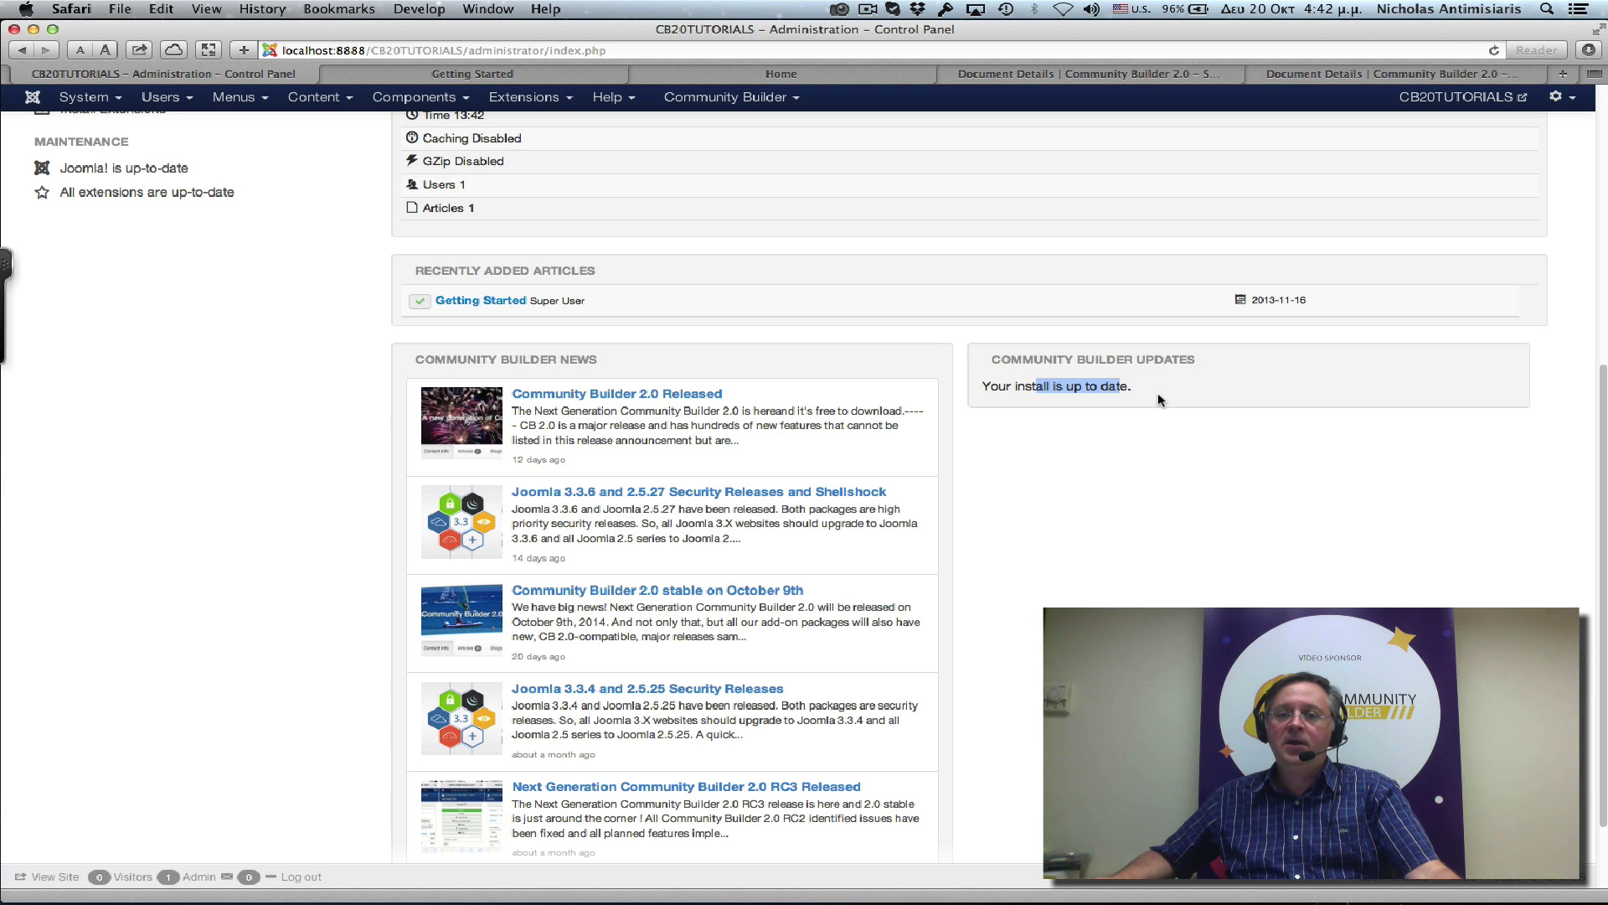
{"action": "left_click_drag", "start_coordinate": [1037, 398], "coordinate": [1015, 389]}
{"action": "scroll", "coordinate": [1047, 394], "scroll_direction": "up", "scroll_amount": 6}
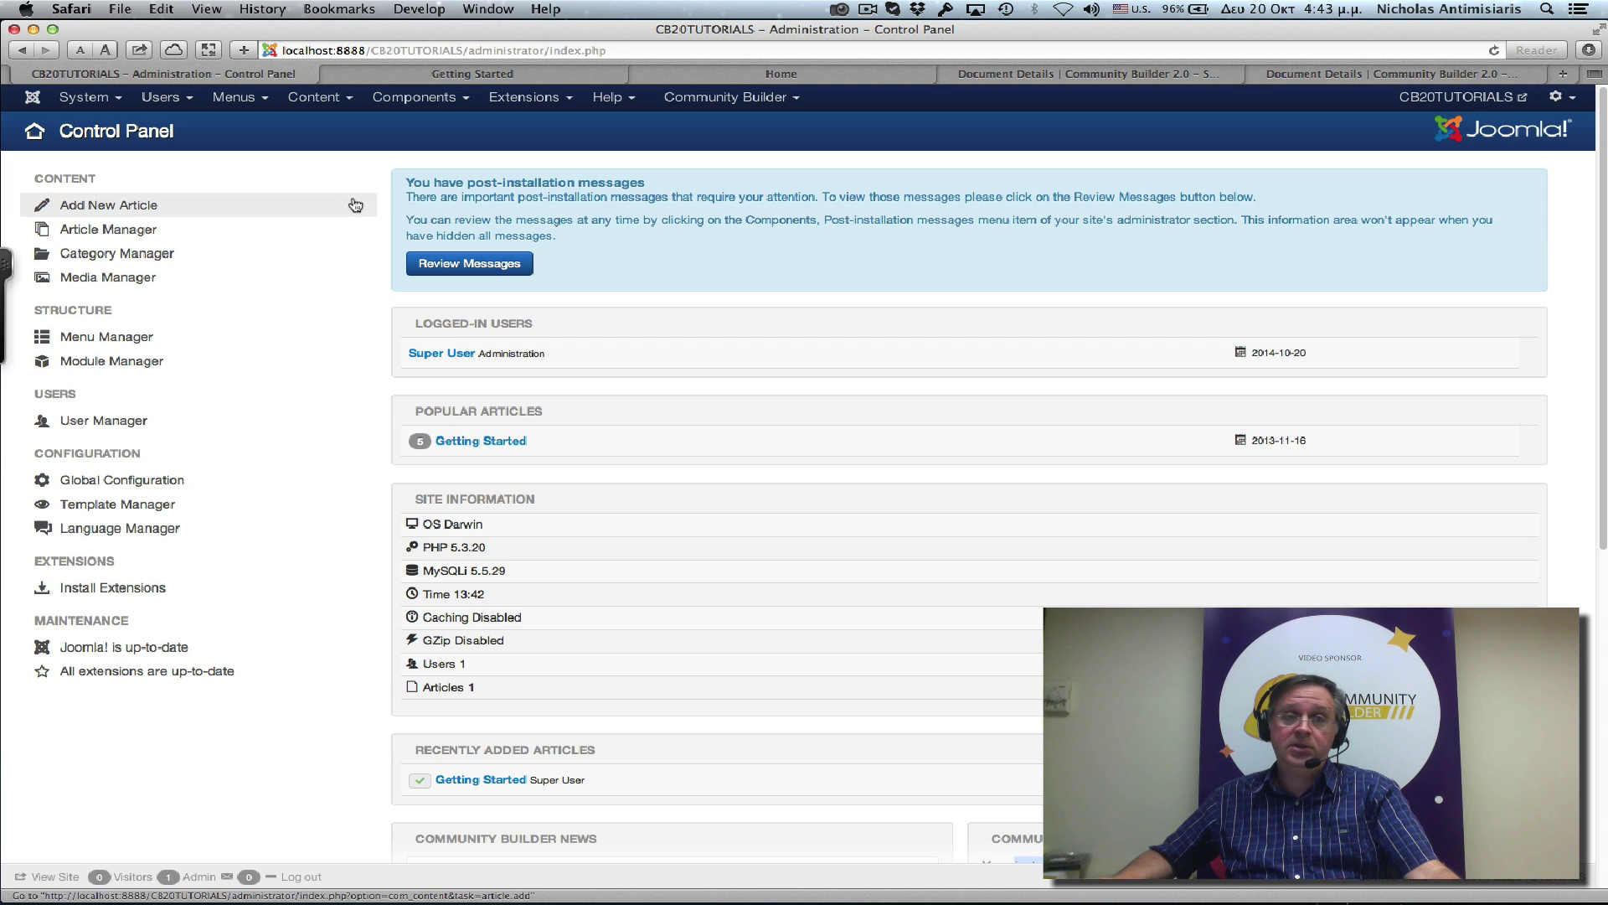
Open the Community Builder menu's 12 published items, such as CB Profile and CB Userlist.
{"action": "left_click", "coordinate": [234, 100]}
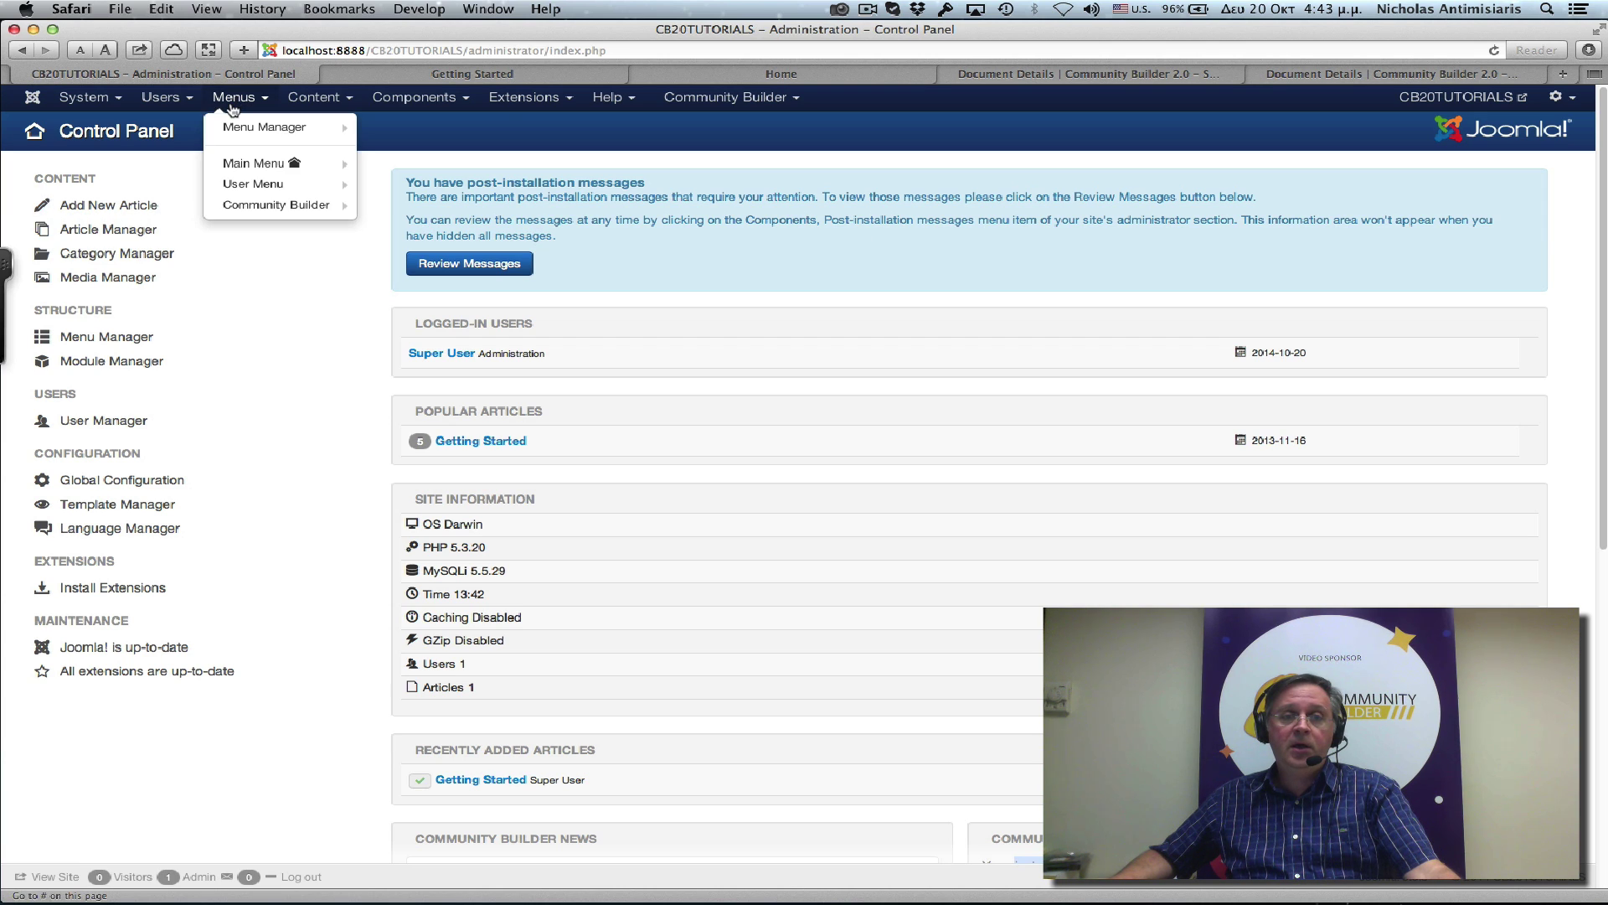
{"action": "mouse_move", "coordinate": [261, 202]}
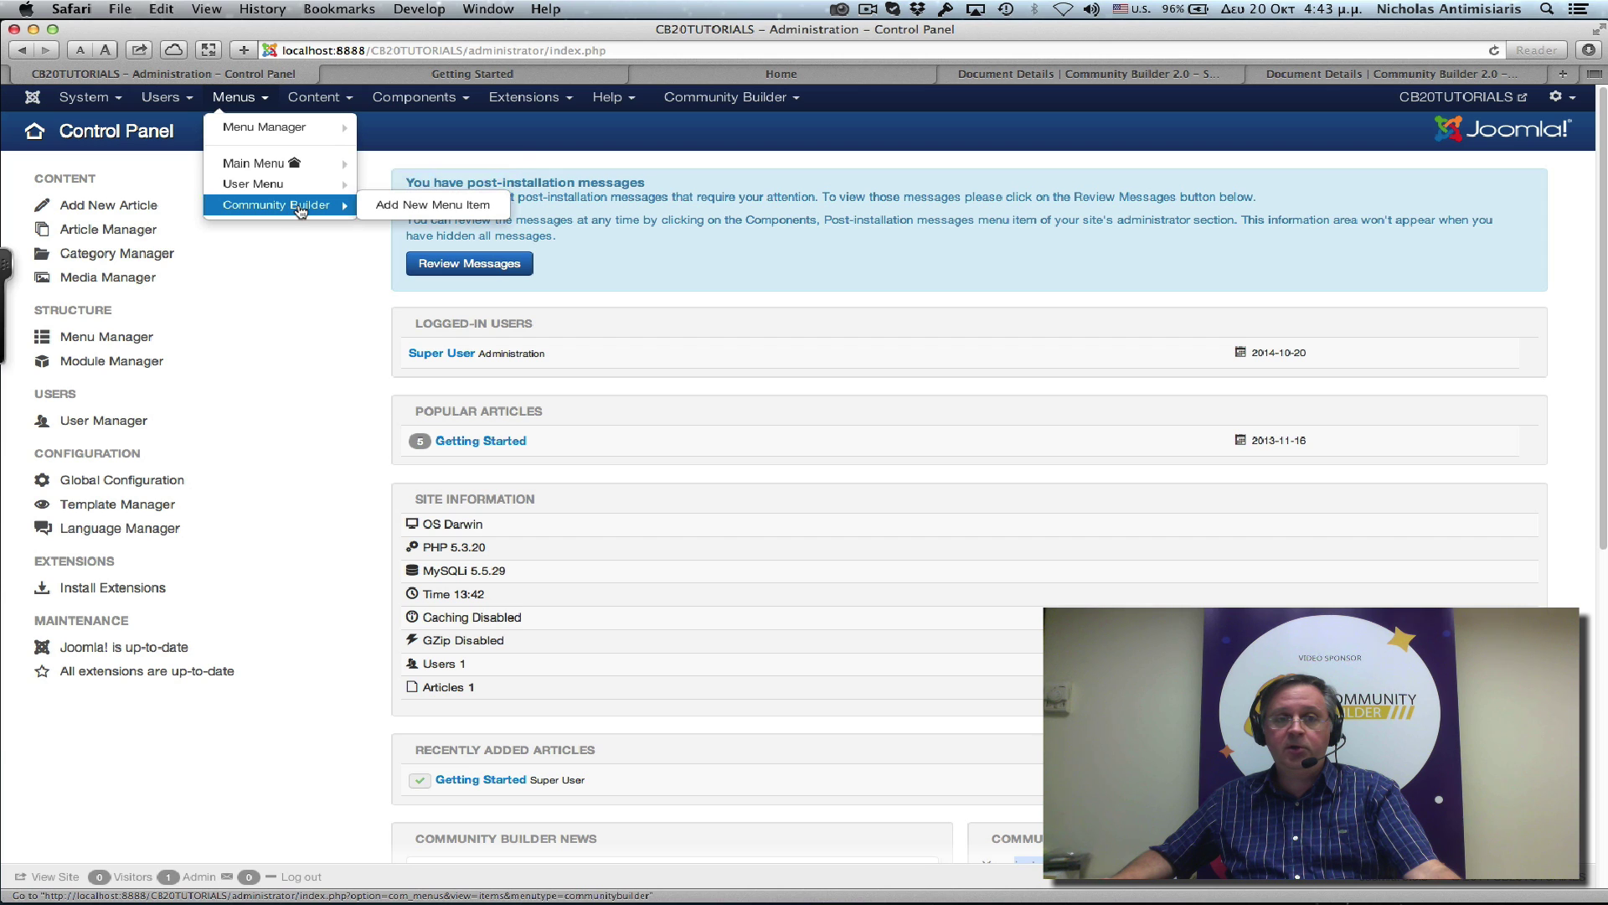
{"action": "left_click", "coordinate": [243, 207]}
{"action": "scroll", "coordinate": [498, 501], "scroll_direction": "down", "scroll_amount": 1}
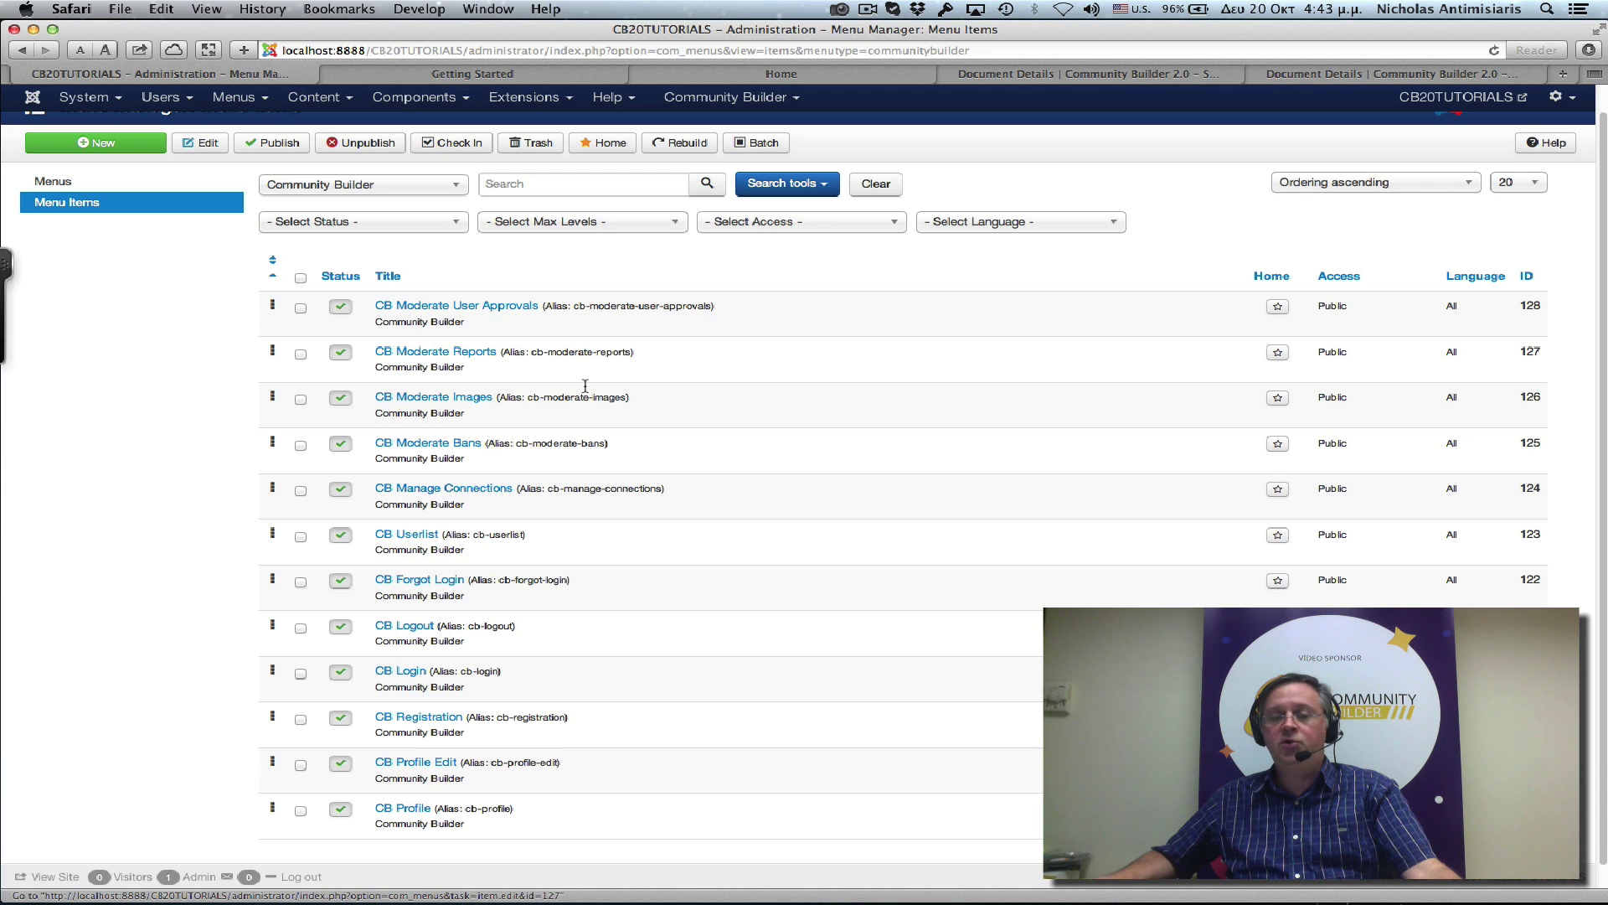
{"action": "scroll", "coordinate": [508, 468], "scroll_direction": "up", "scroll_amount": 1}
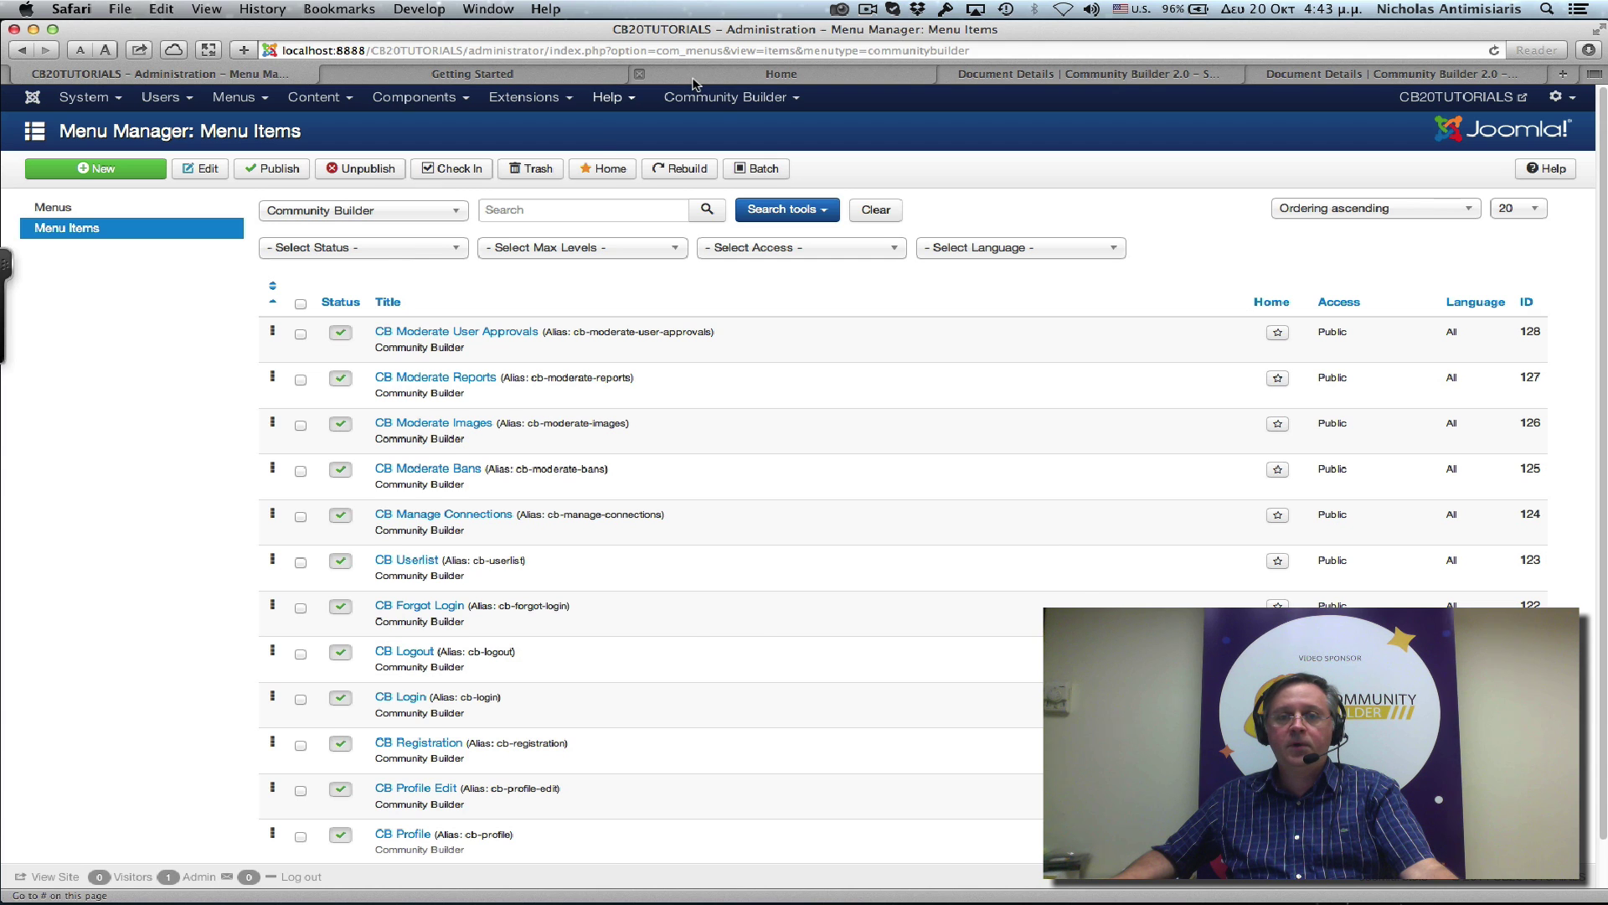
Reload the front end and follow Sign up to the CB Registration Join us! form.
{"action": "left_click", "coordinate": [746, 76]}
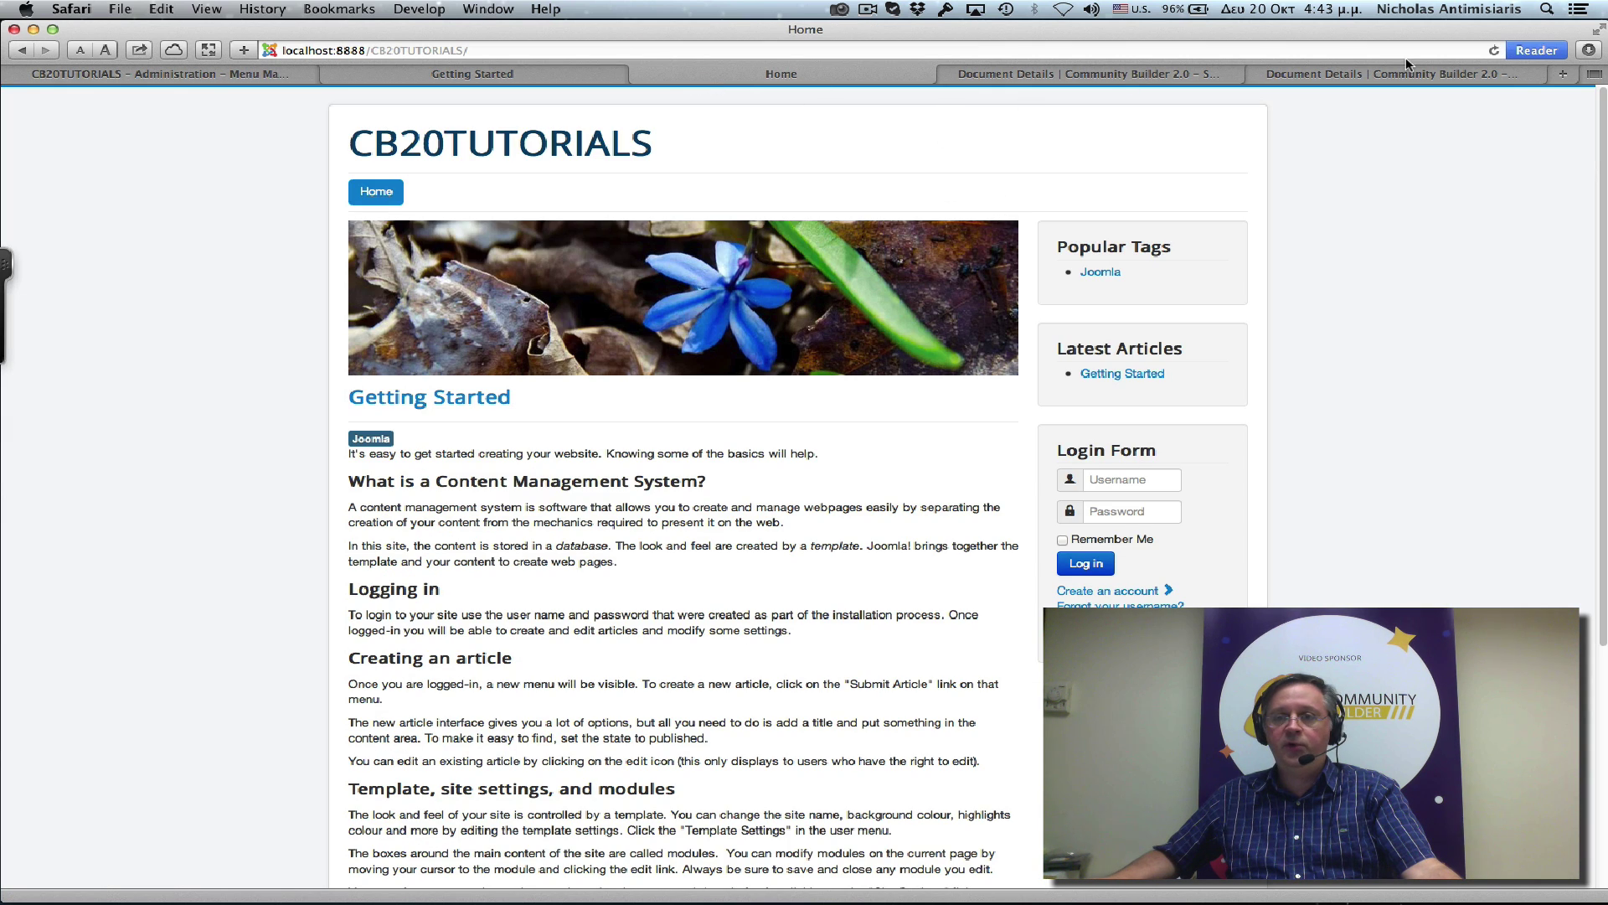
{"action": "left_click", "coordinate": [1494, 48]}
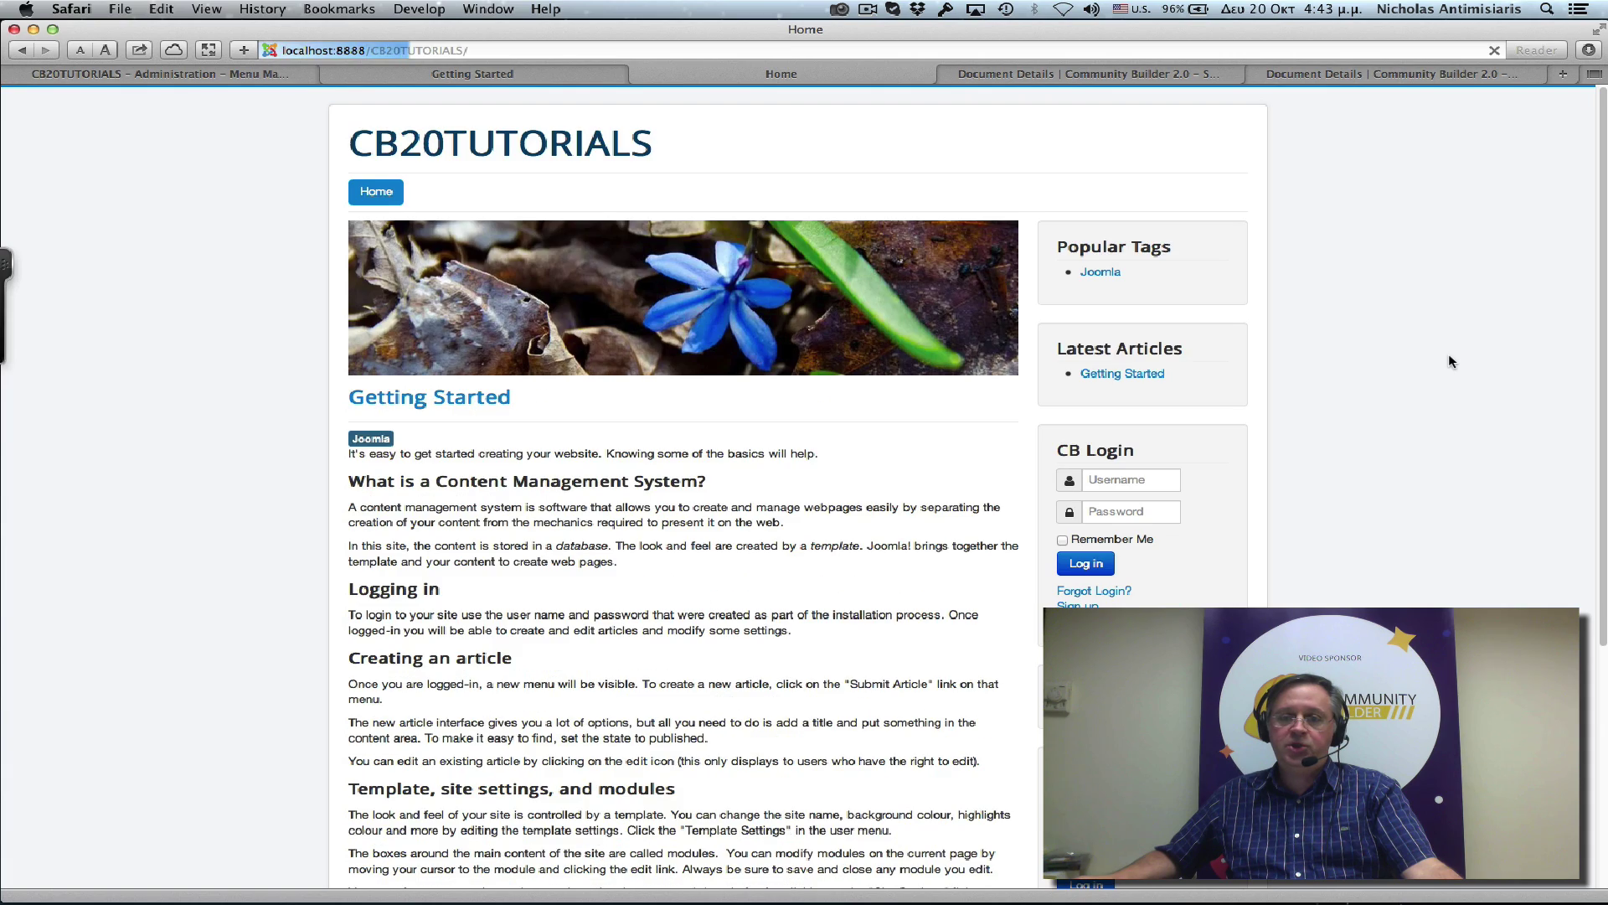
{"action": "scroll", "coordinate": [1293, 368], "scroll_direction": "down", "scroll_amount": 5}
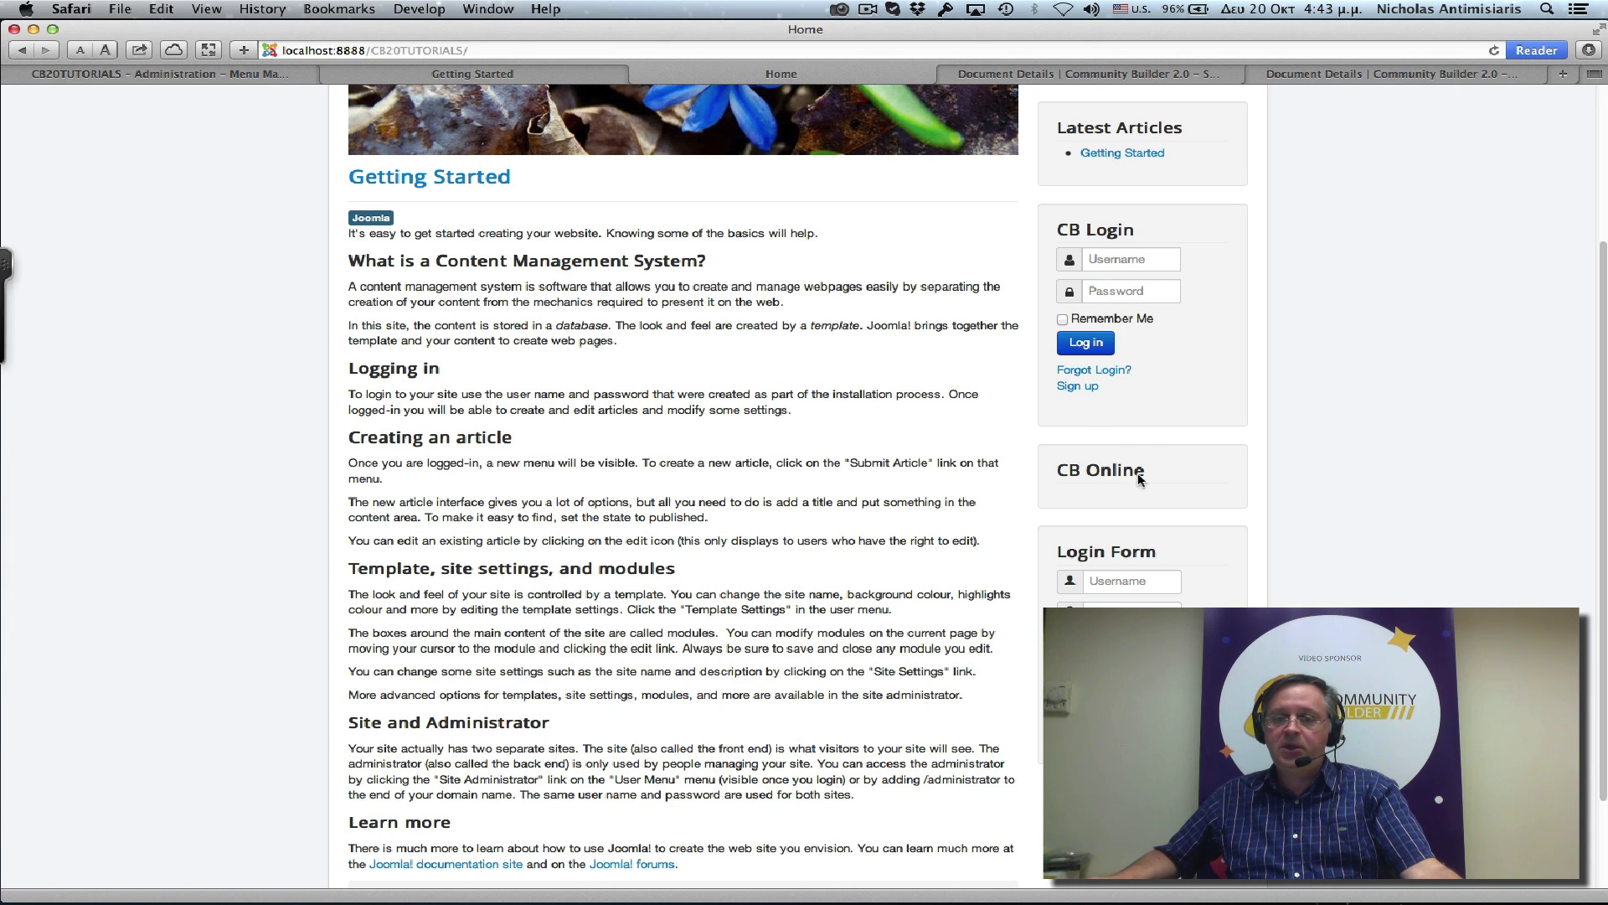
{"action": "left_click", "coordinate": [1078, 386]}
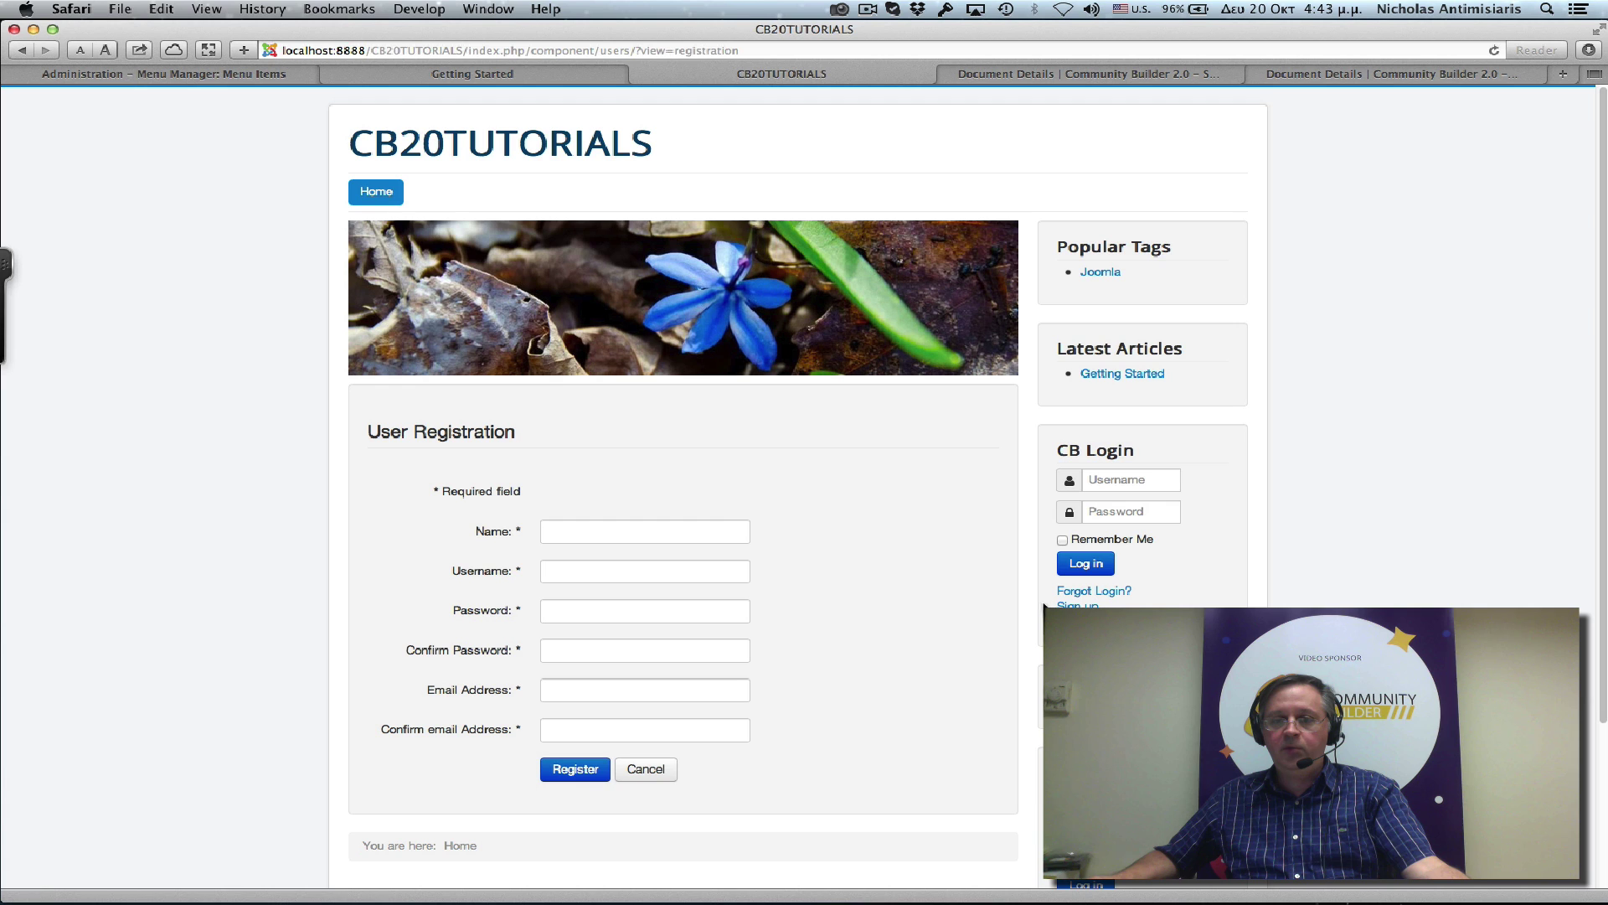
{"action": "left_click", "coordinate": [1077, 604]}
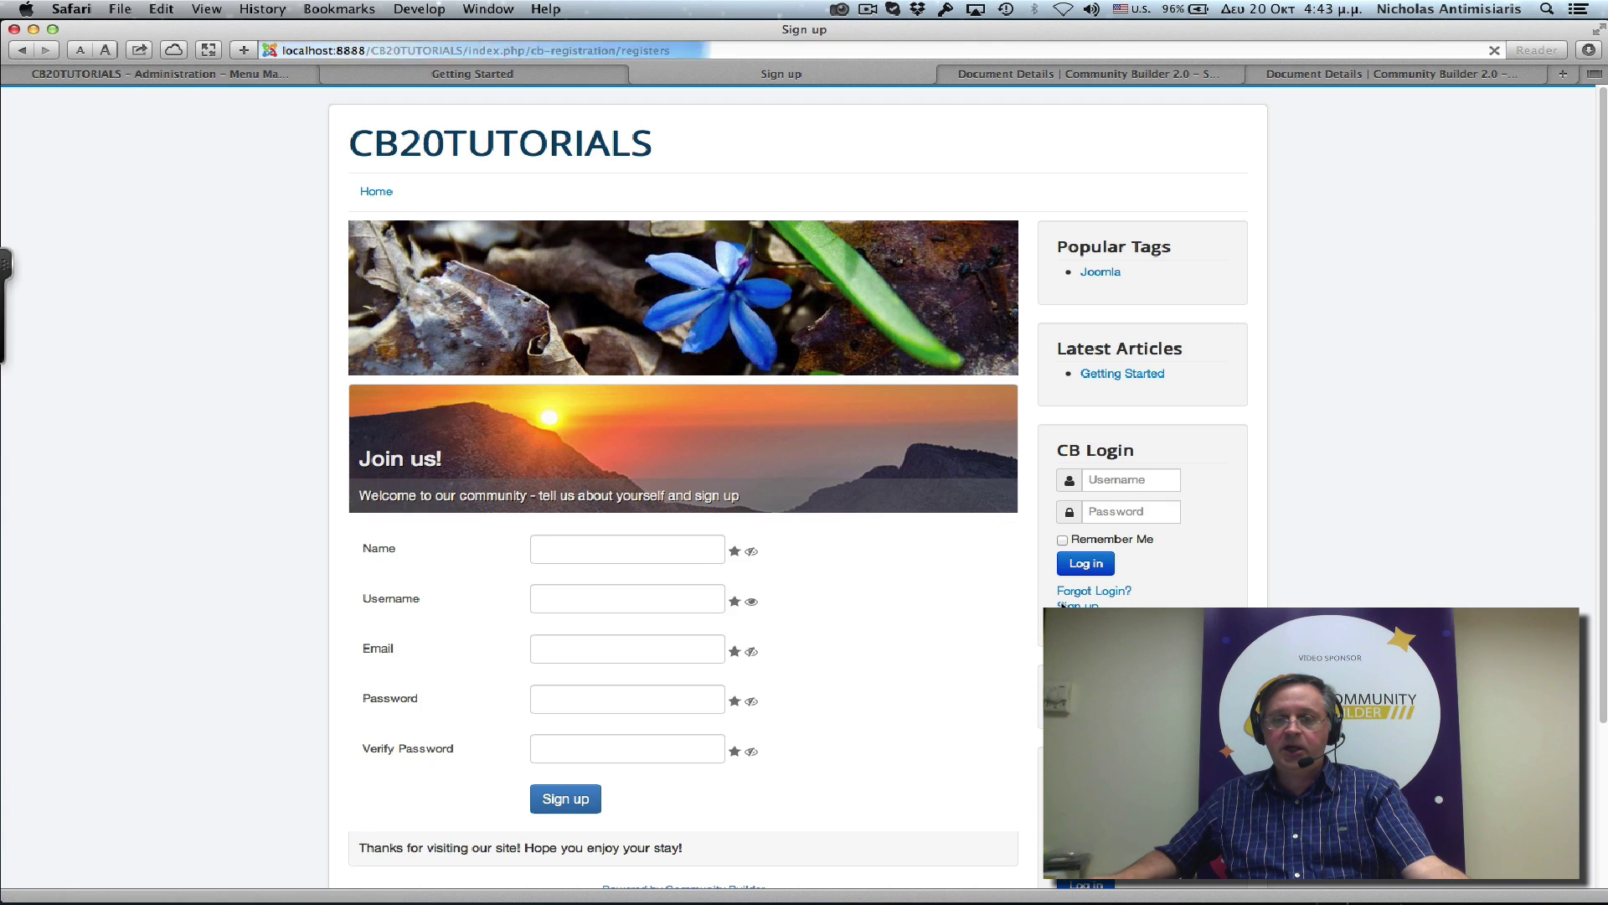
{"action": "scroll", "coordinate": [890, 630], "scroll_direction": "down", "scroll_amount": 2}
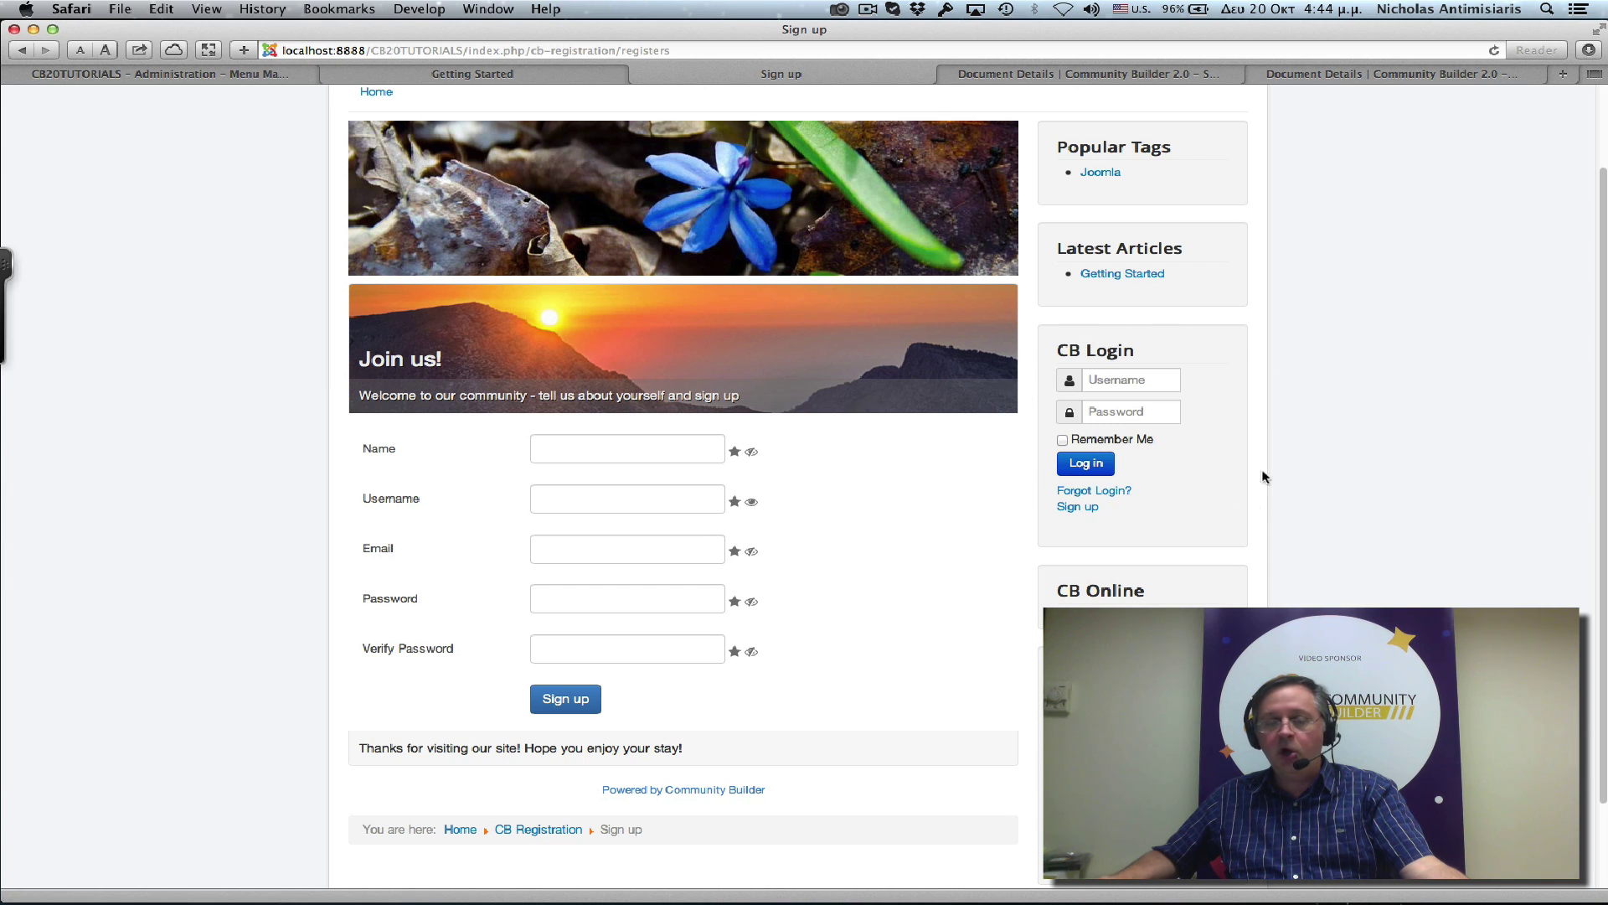
{"action": "scroll", "coordinate": [811, 500], "scroll_direction": "up", "scroll_amount": 3}
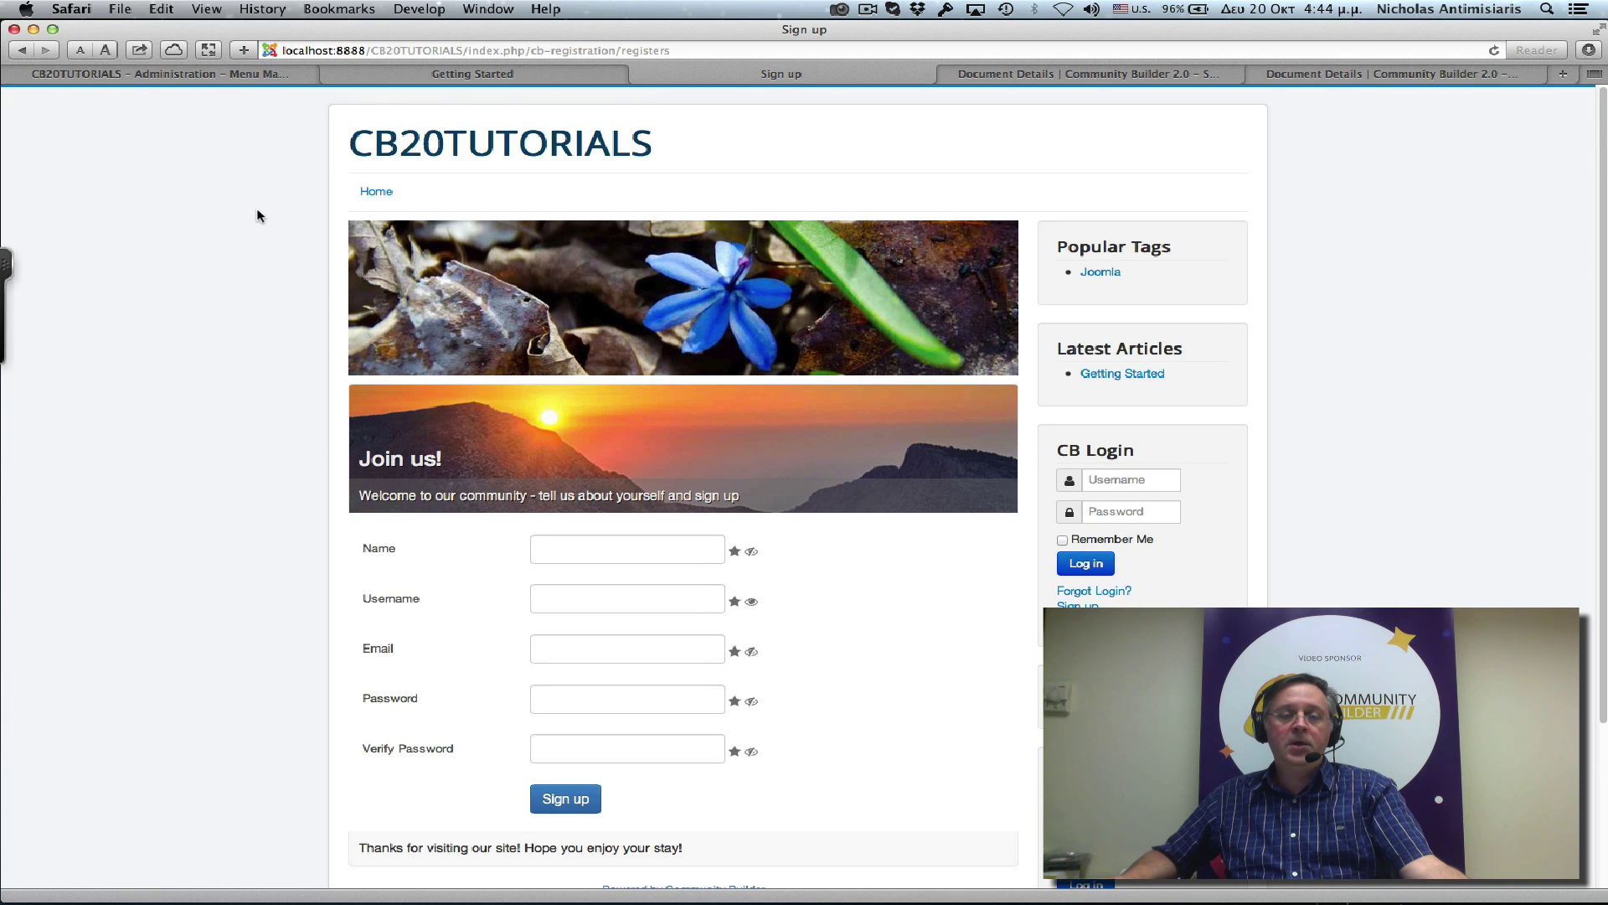
Change Community Builder's General Name Style from Single Name Field to First and Last Name Fields and save.
{"action": "left_click", "coordinate": [476, 74]}
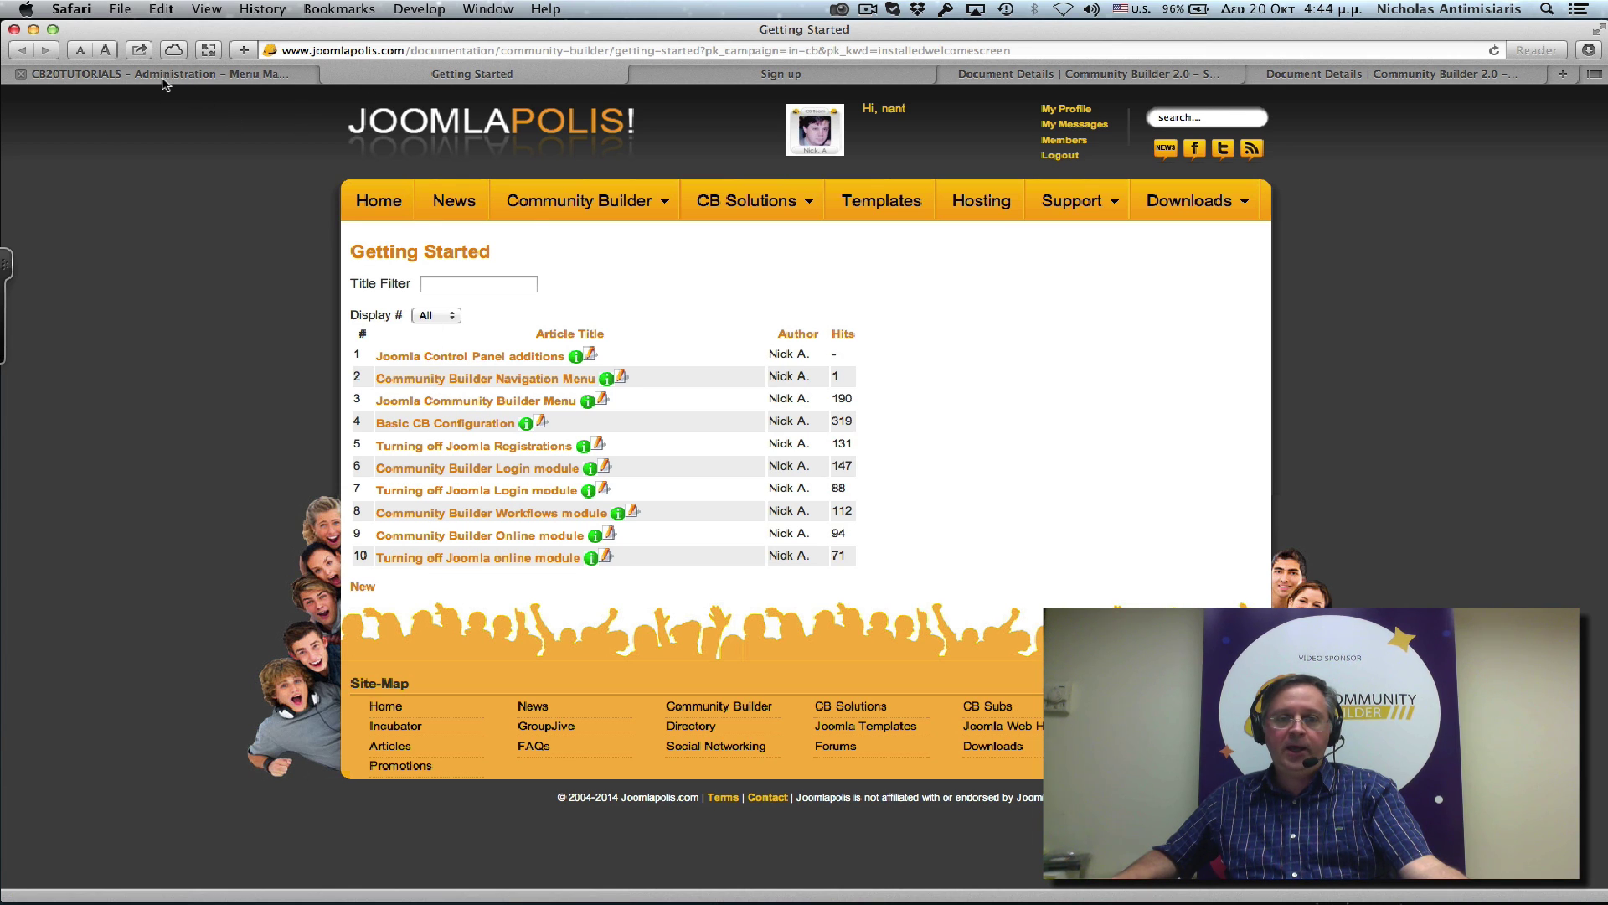
{"action": "left_click", "coordinate": [163, 76]}
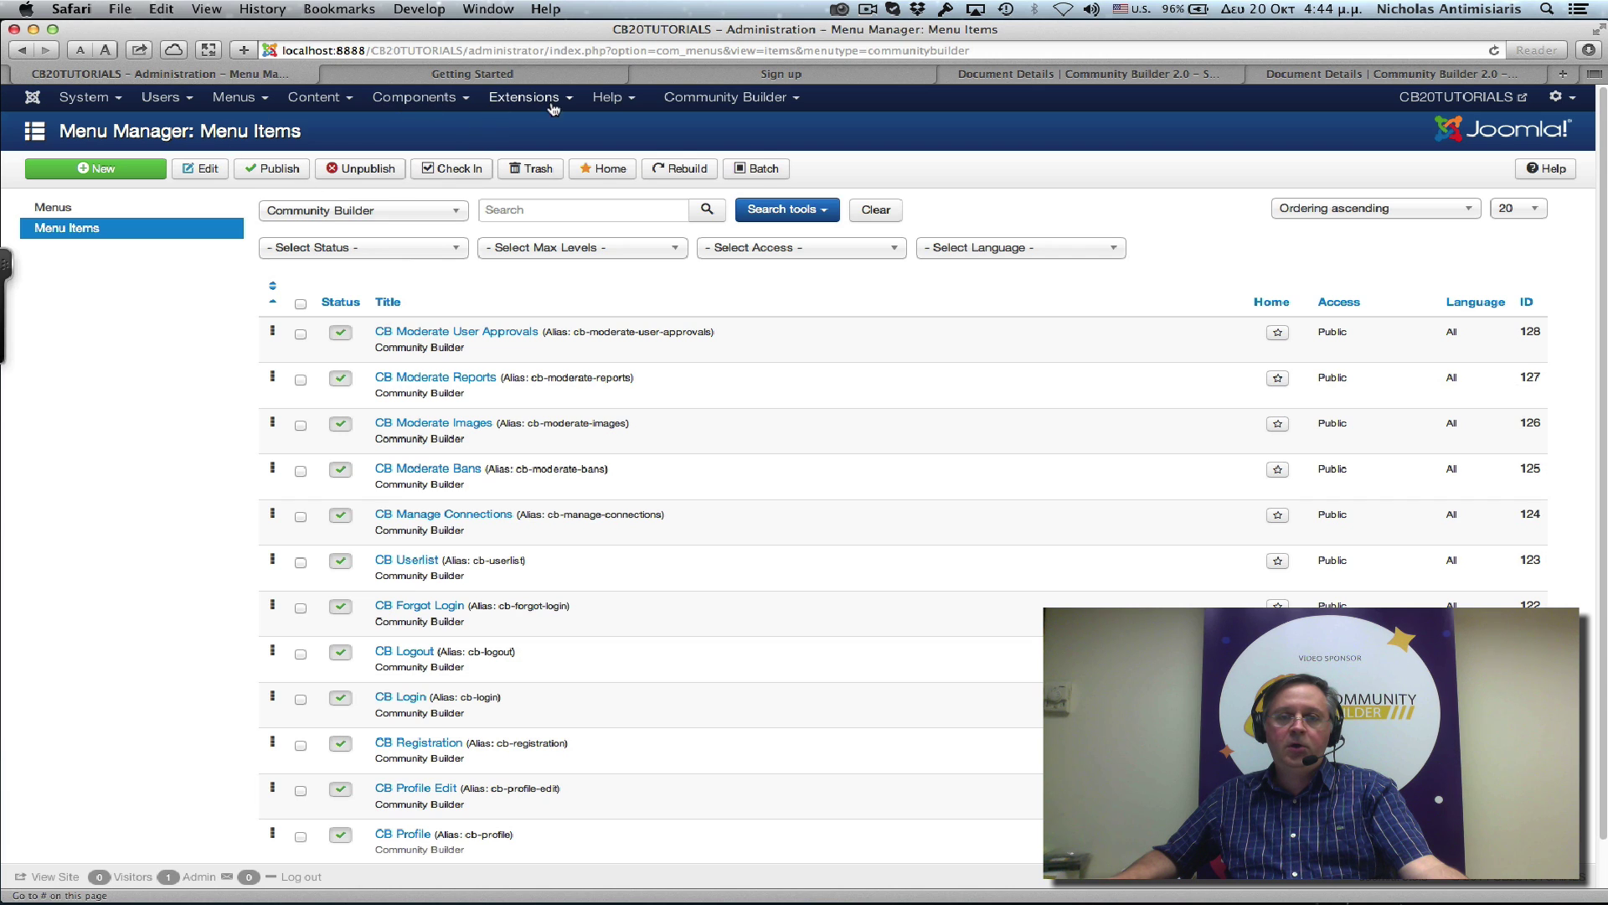
{"action": "left_click", "coordinate": [725, 97]}
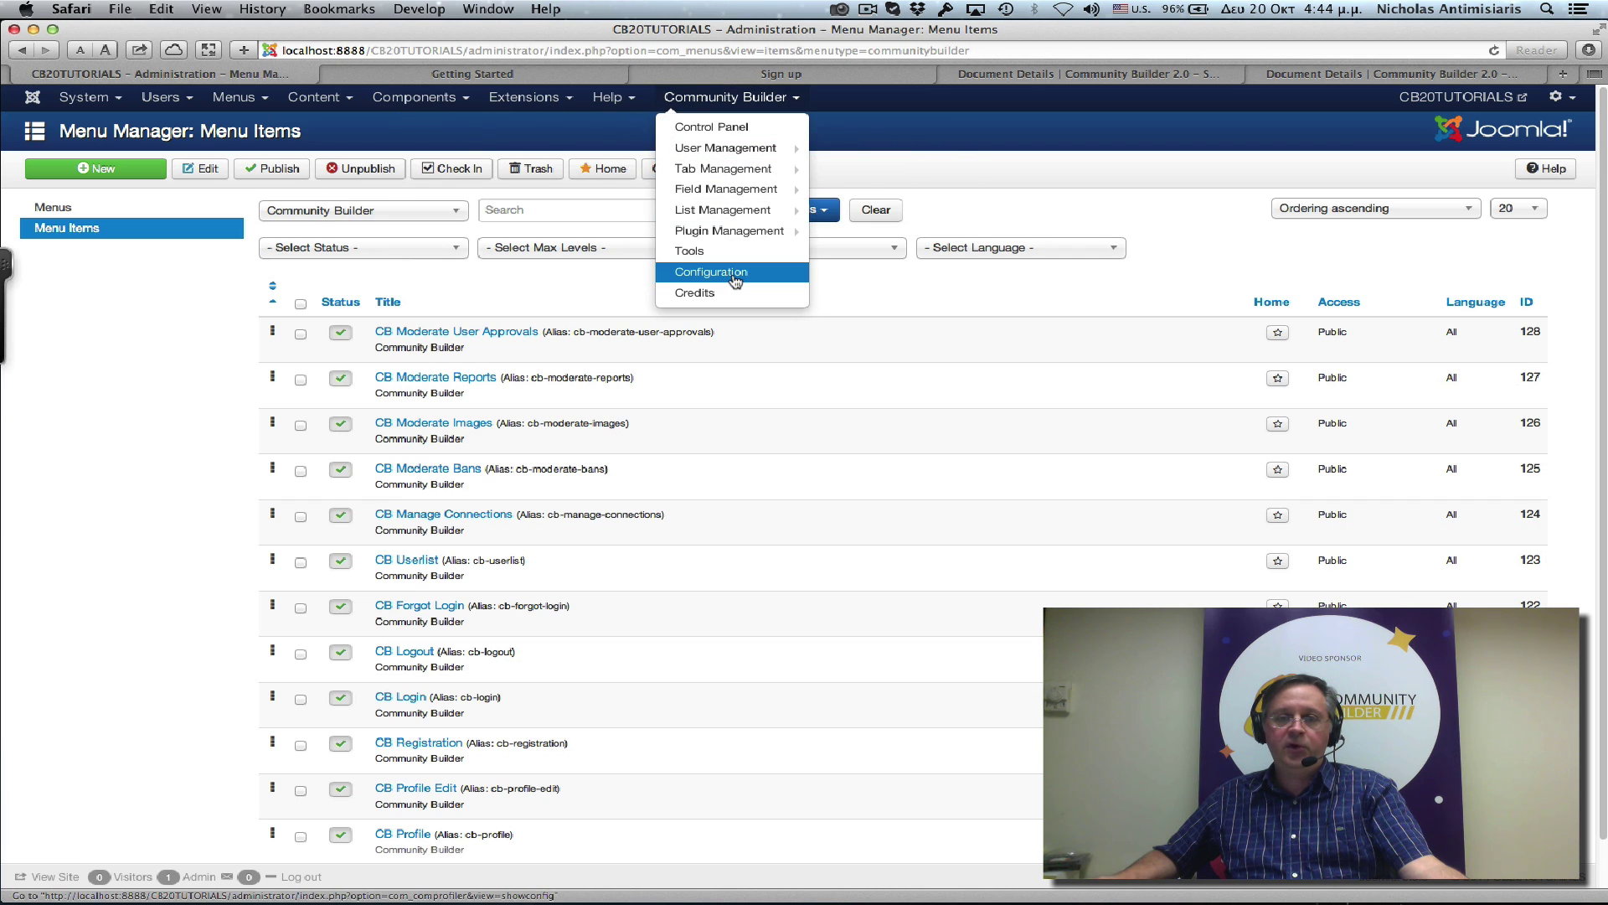
{"action": "left_click", "coordinate": [733, 274]}
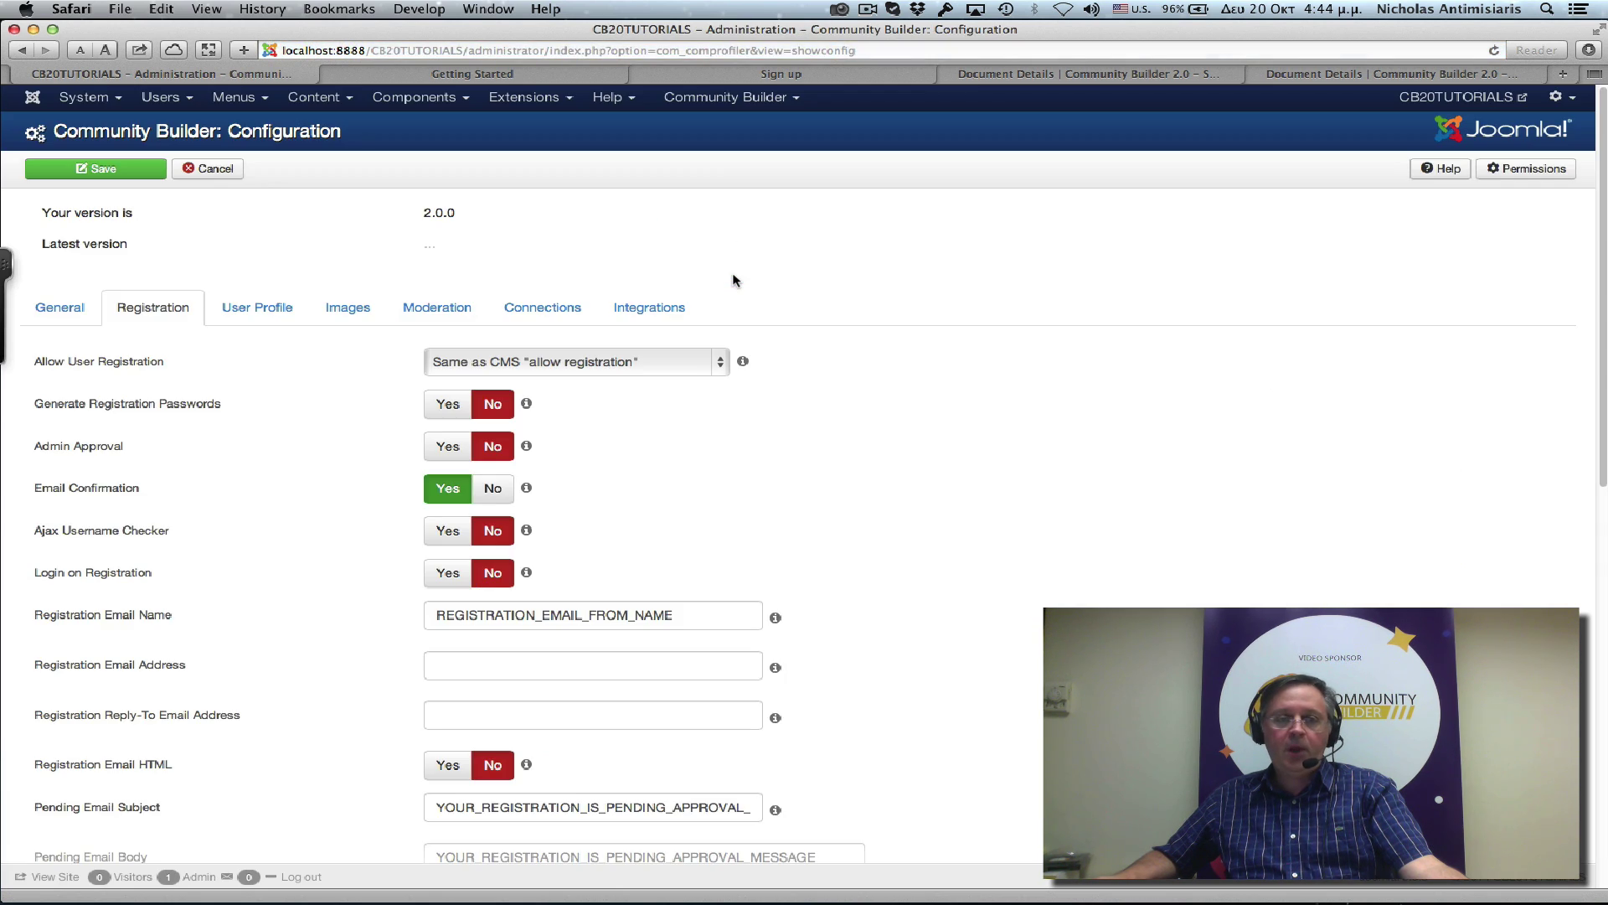
{"action": "mouse_move", "coordinate": [84, 351]}
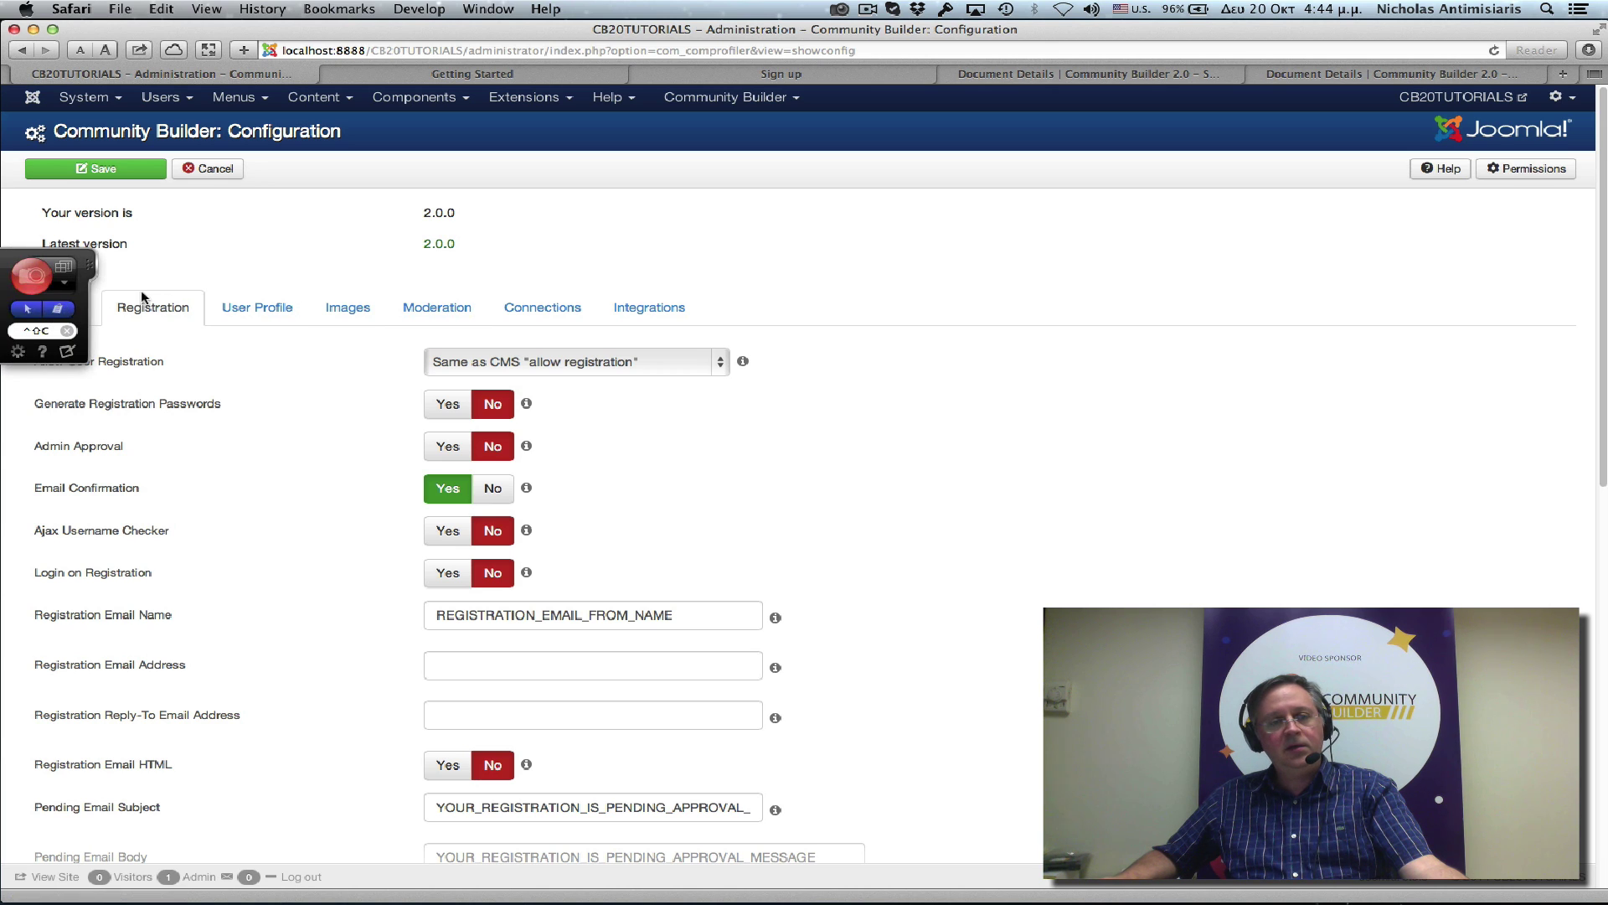
{"action": "left_click", "coordinate": [59, 307]}
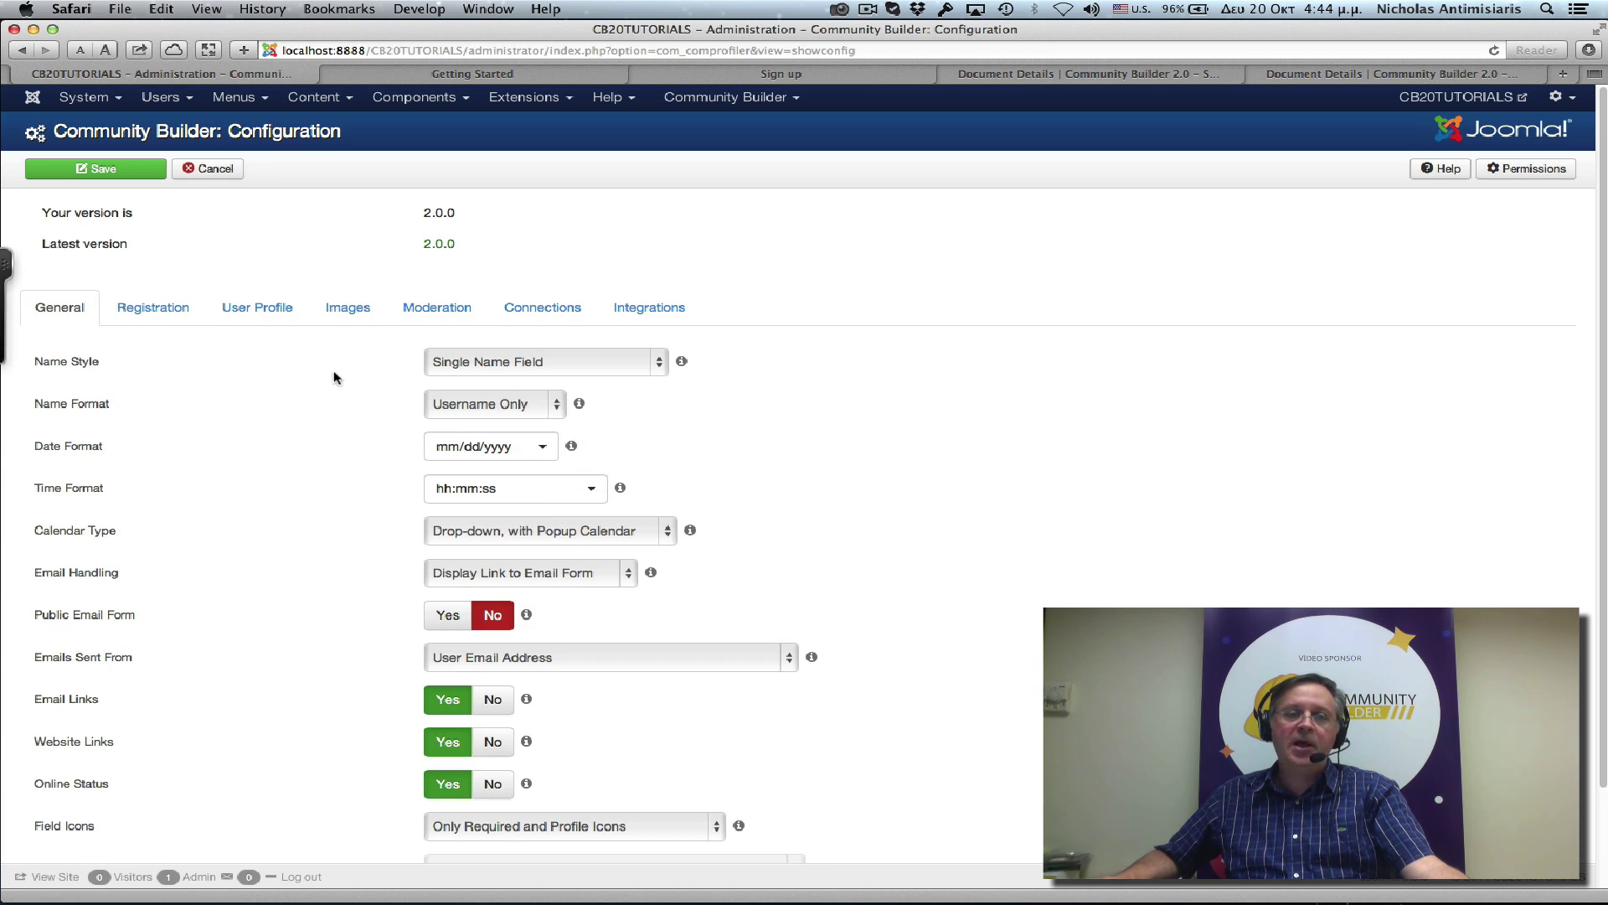
{"action": "left_click", "coordinate": [514, 367]}
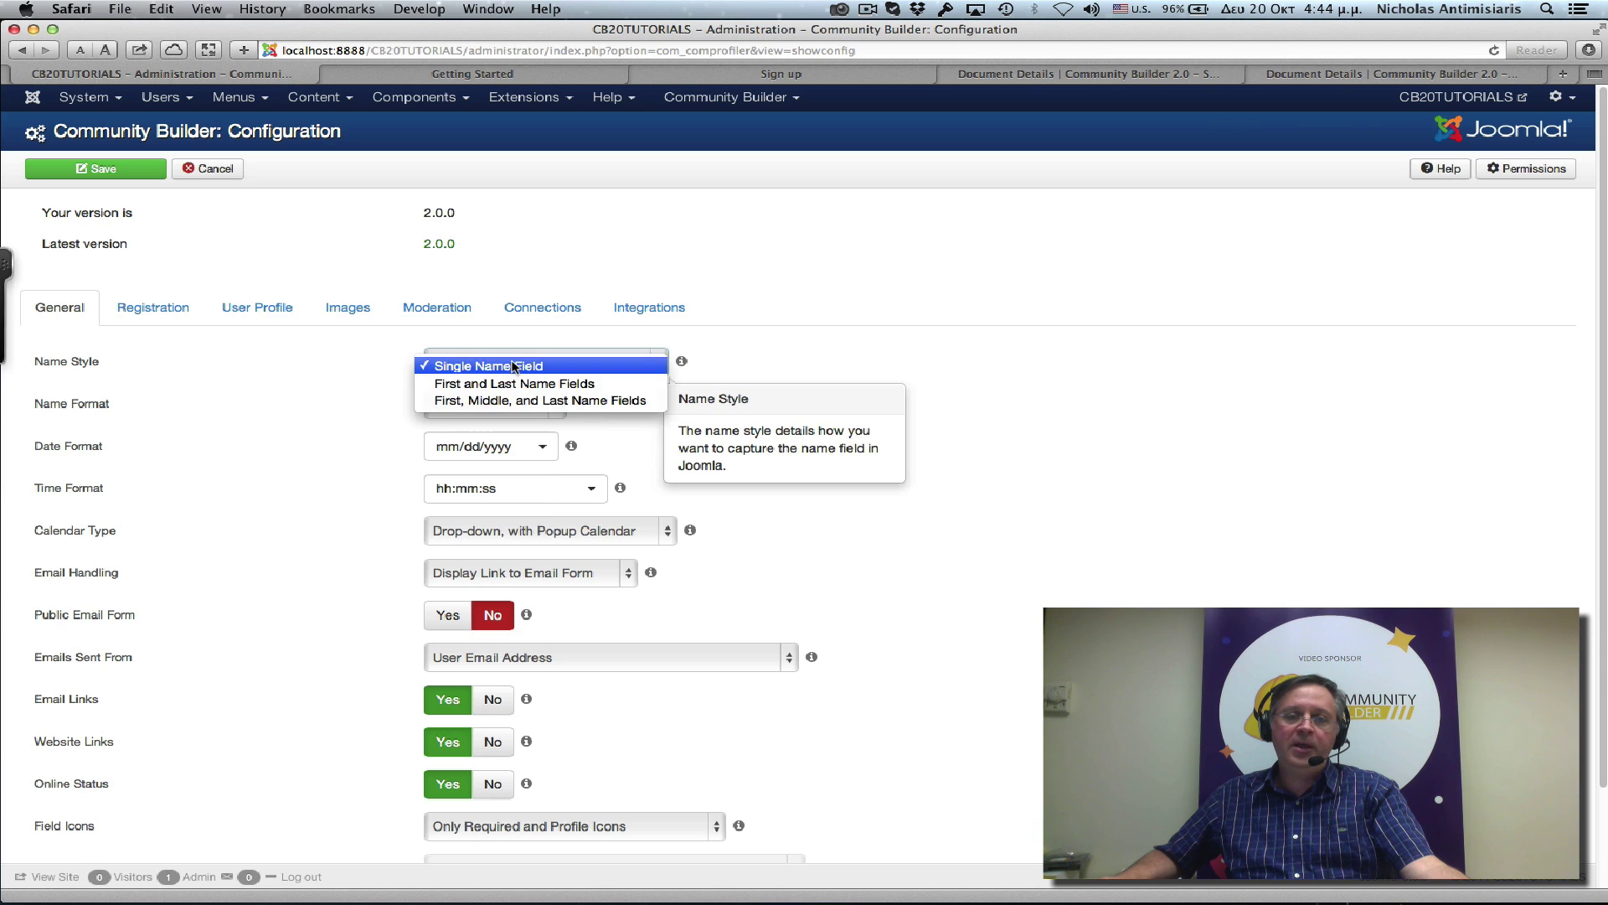
{"action": "left_click", "coordinate": [508, 384]}
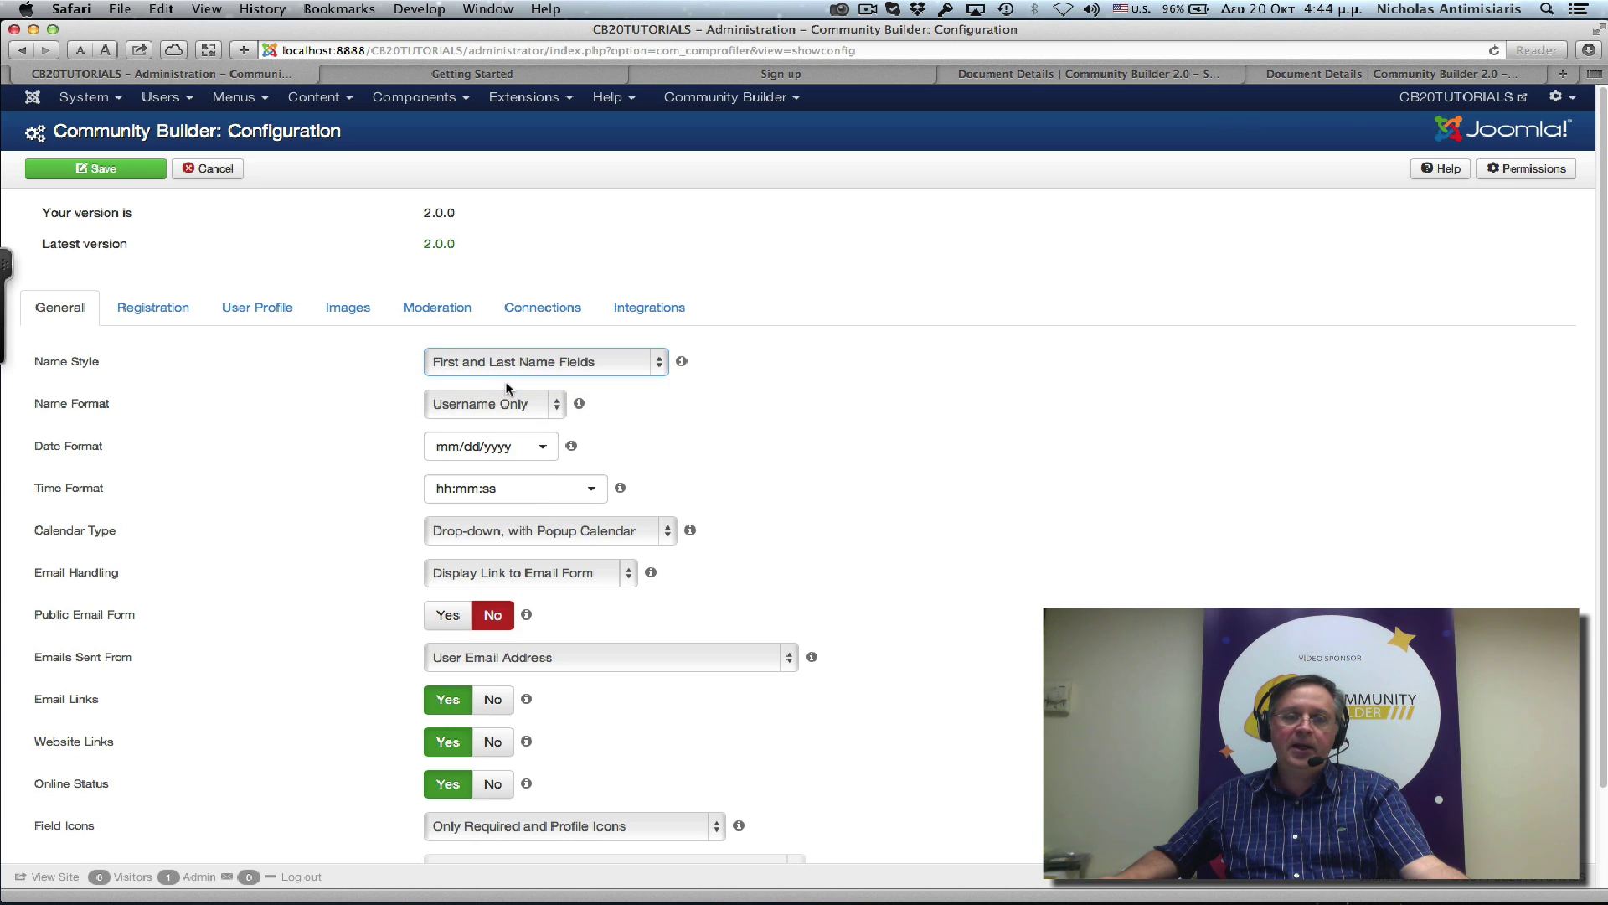
{"action": "left_click", "coordinate": [128, 172]}
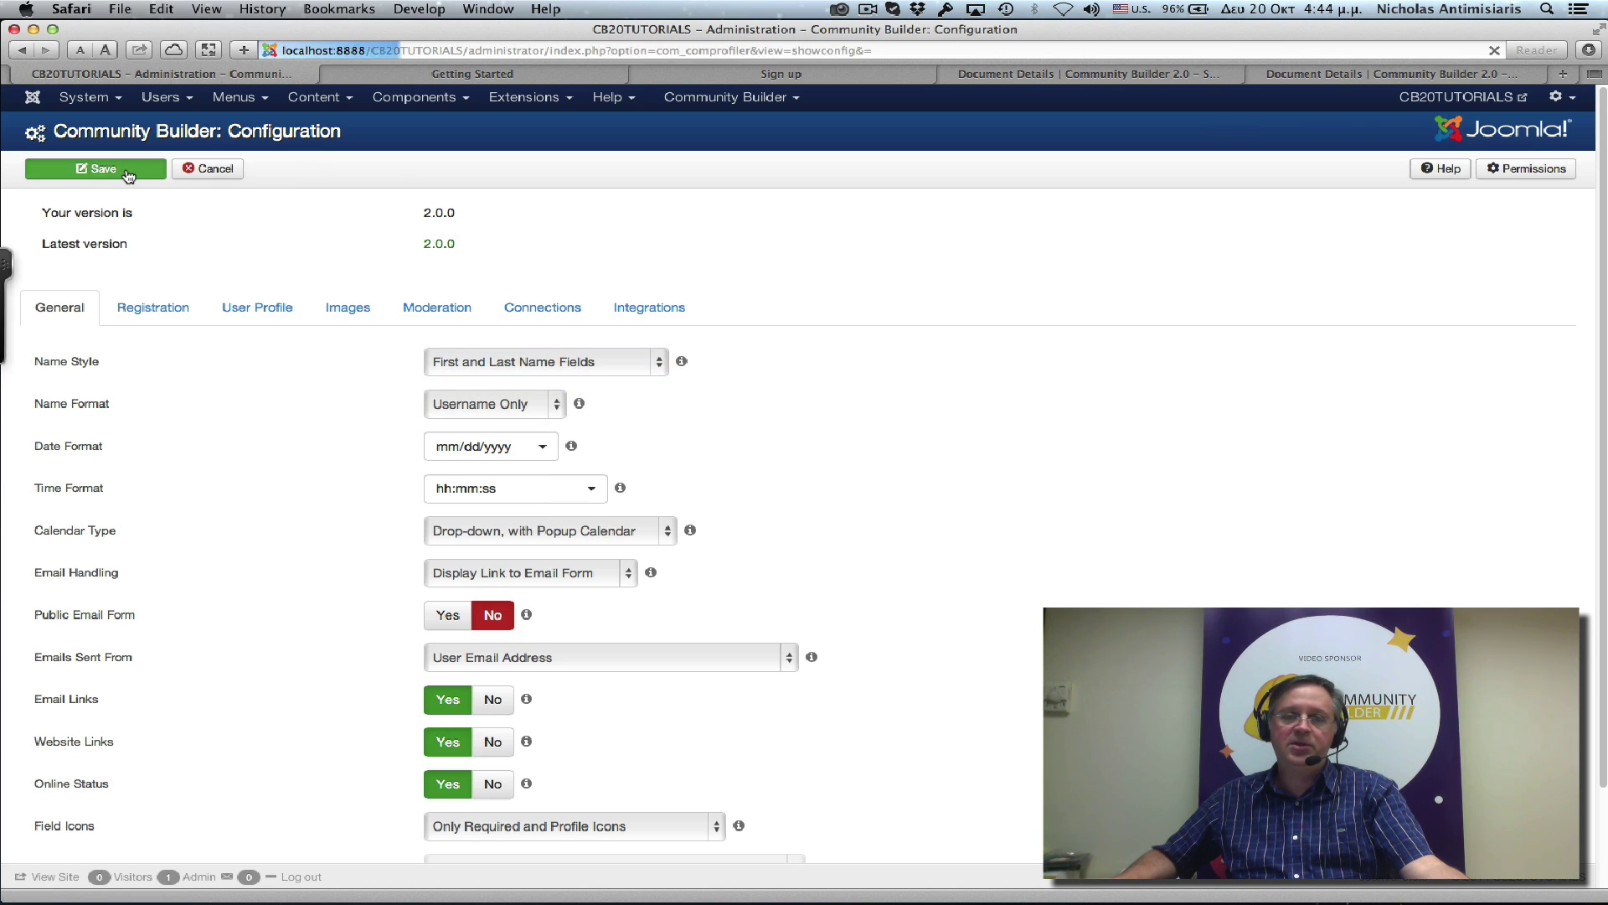
Reload the site's Sign up page to see the new First Name and Last Name fields, then return to administration.
{"action": "left_click", "coordinate": [735, 73]}
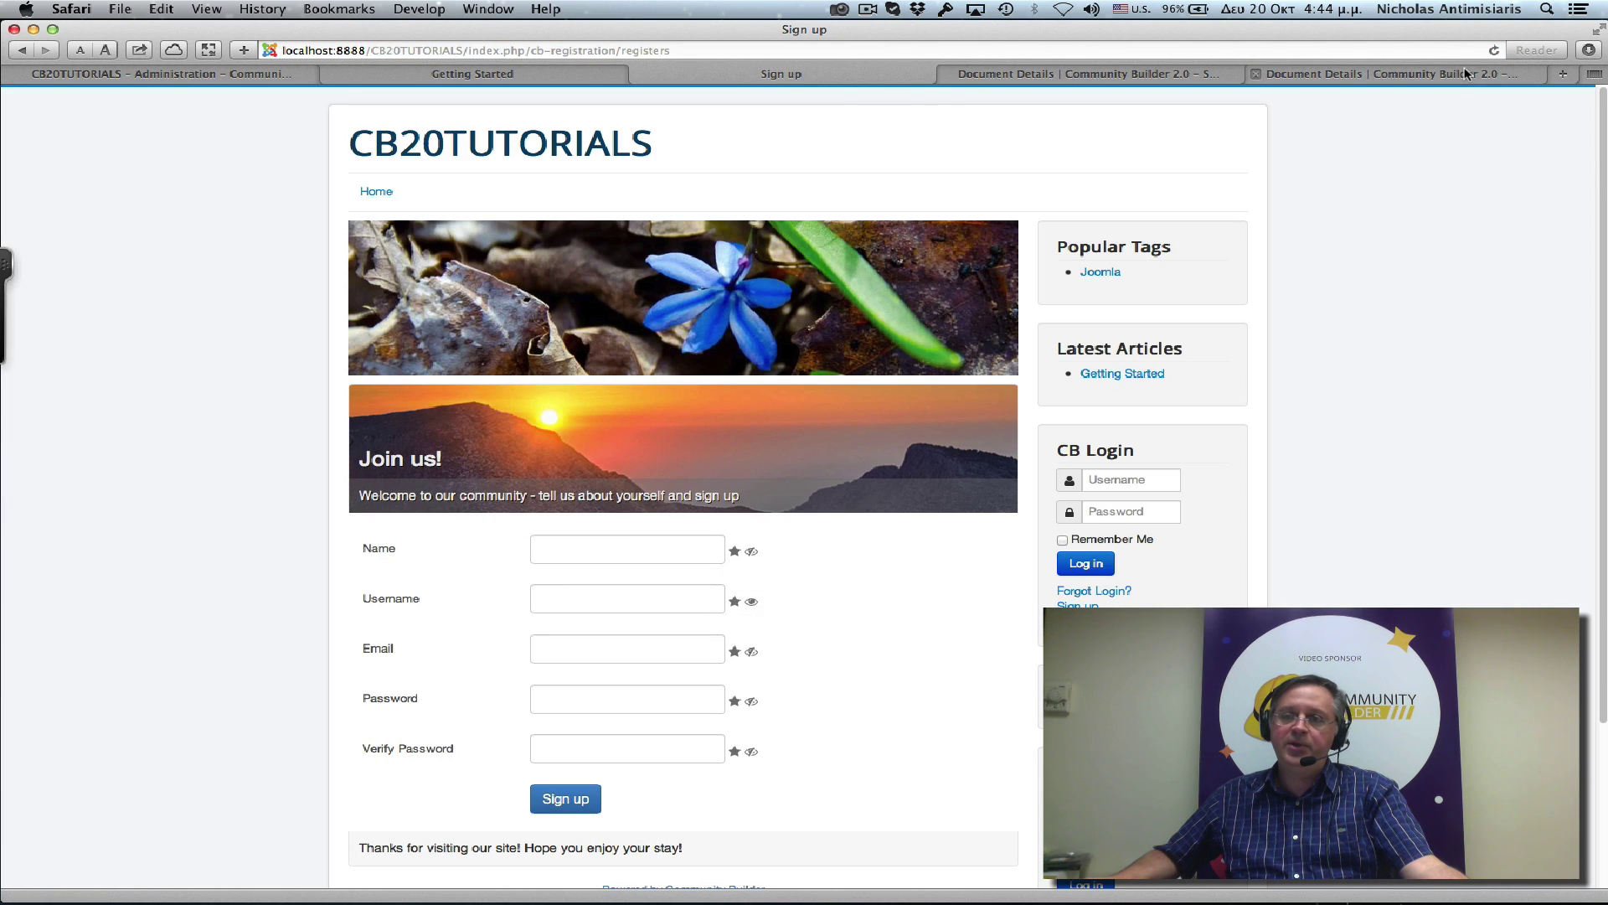
{"action": "left_click", "coordinate": [1494, 50]}
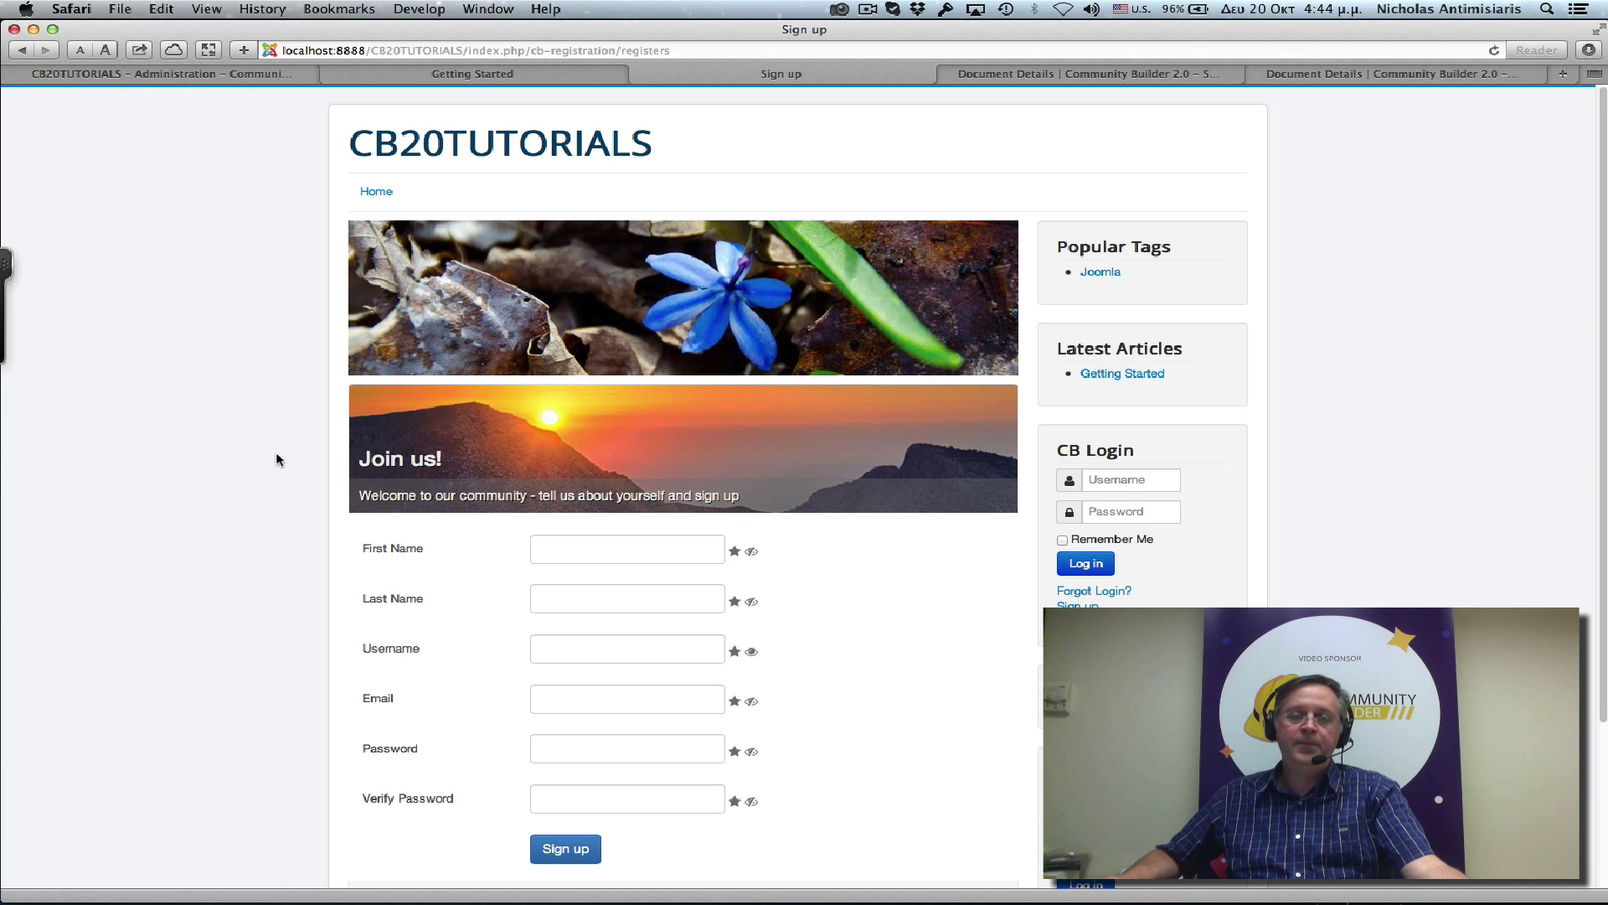
{"action": "left_click", "coordinate": [193, 72]}
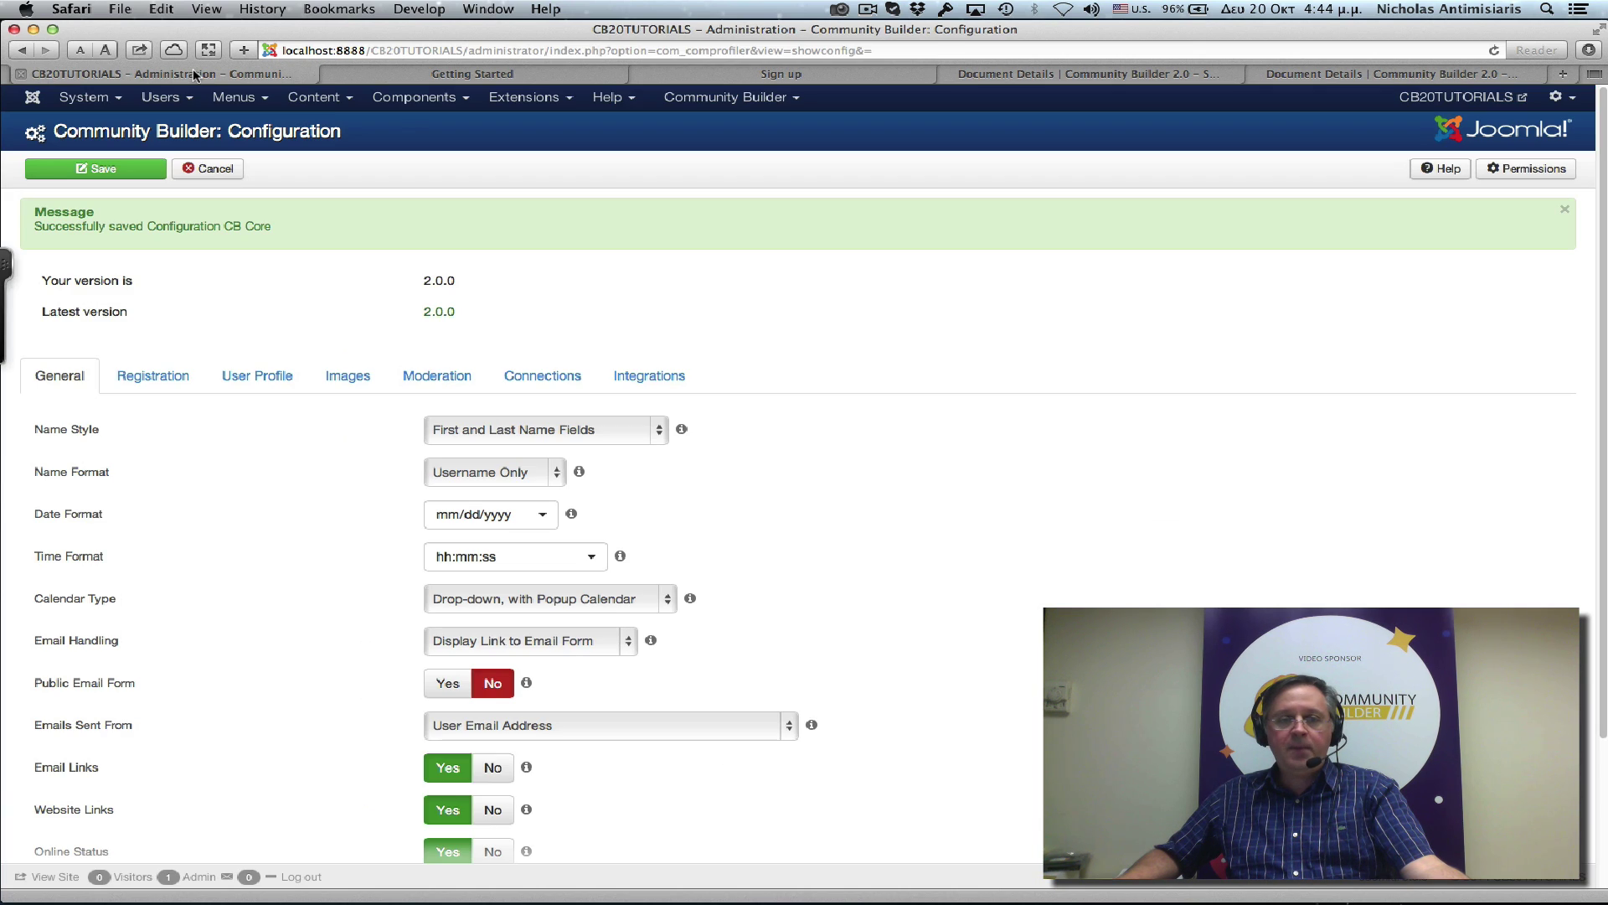
Change the Community Builder Date Format from mm/dd/yyyy to yyyy/mm/dd.
{"action": "left_click", "coordinate": [544, 516]}
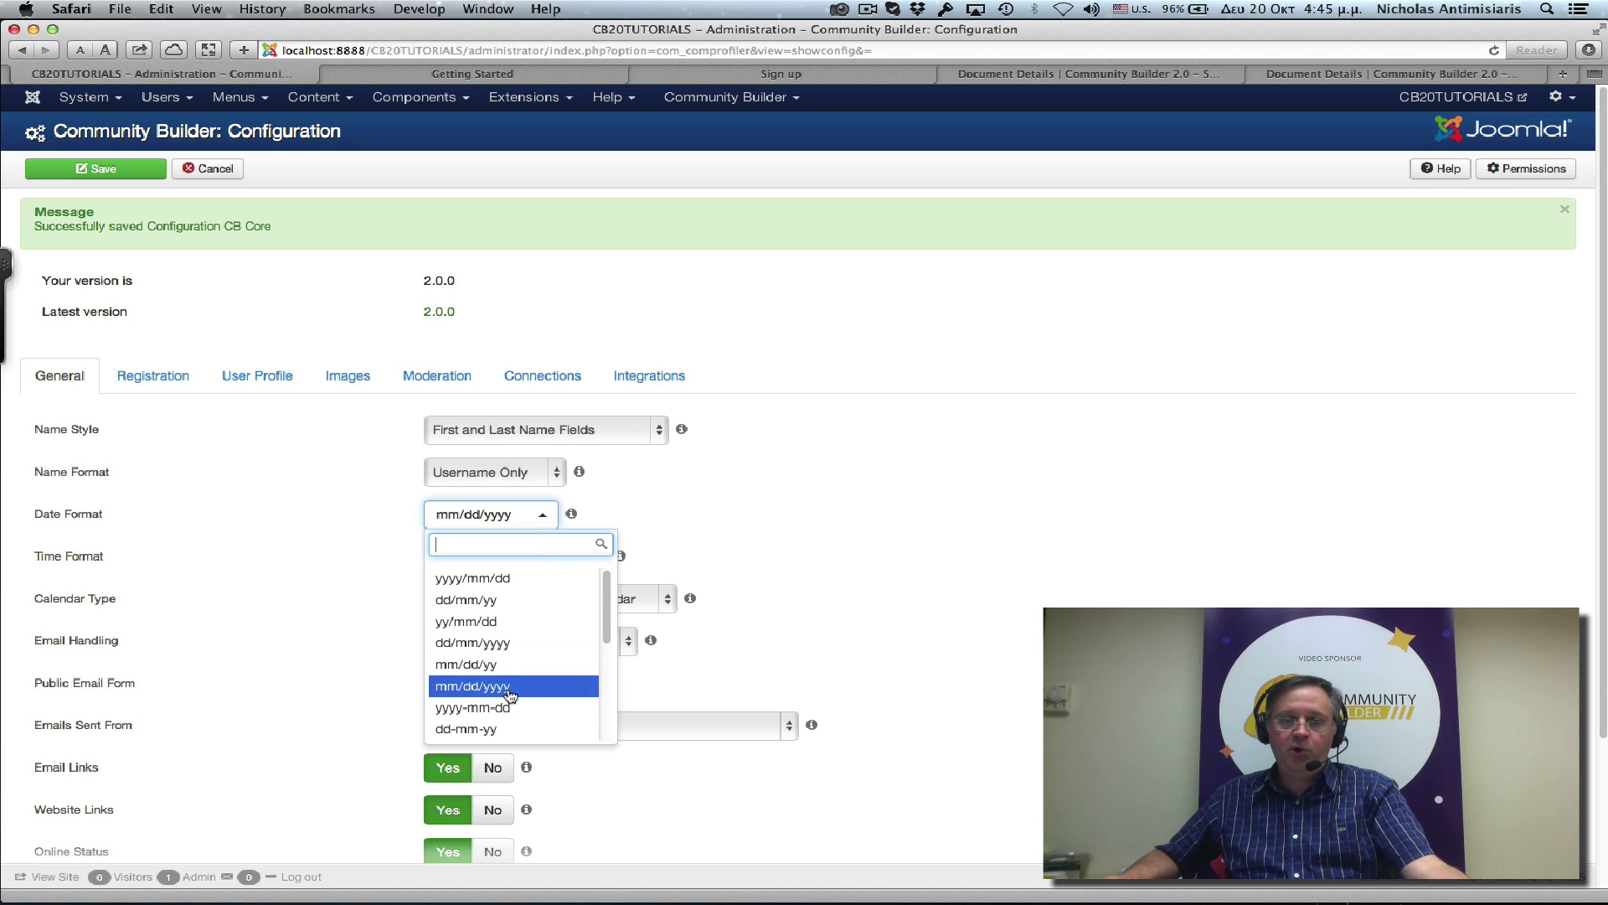
{"action": "left_click", "coordinate": [475, 589]}
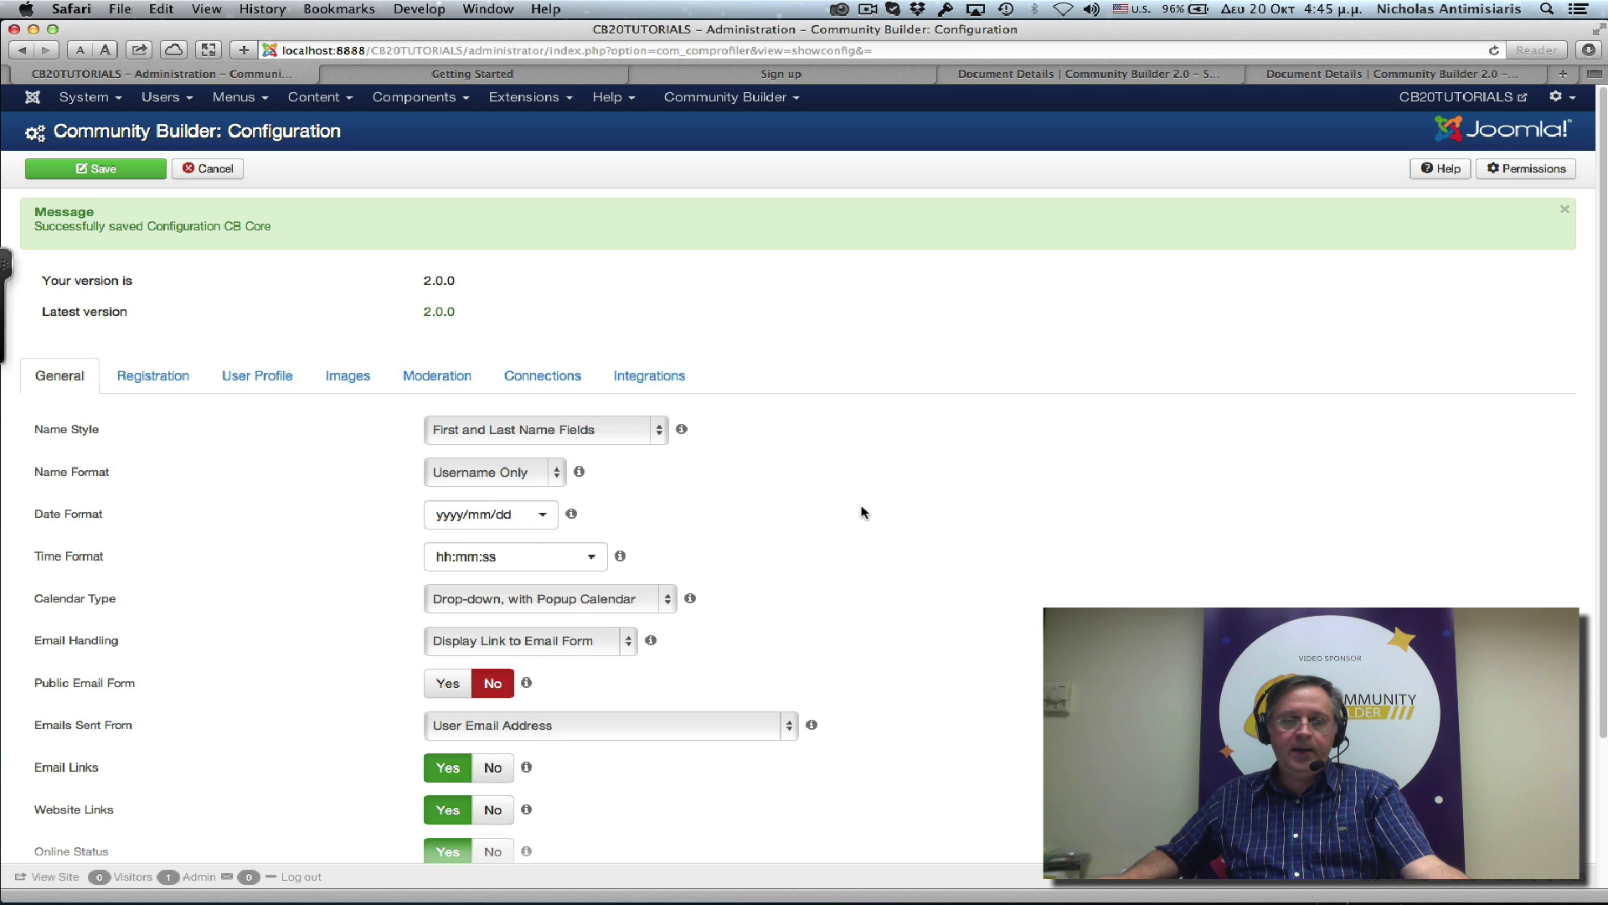
On the Registration tab, set Allow User Registration to 'Yes, Independent of CMS' and save.
{"action": "left_click", "coordinate": [144, 379]}
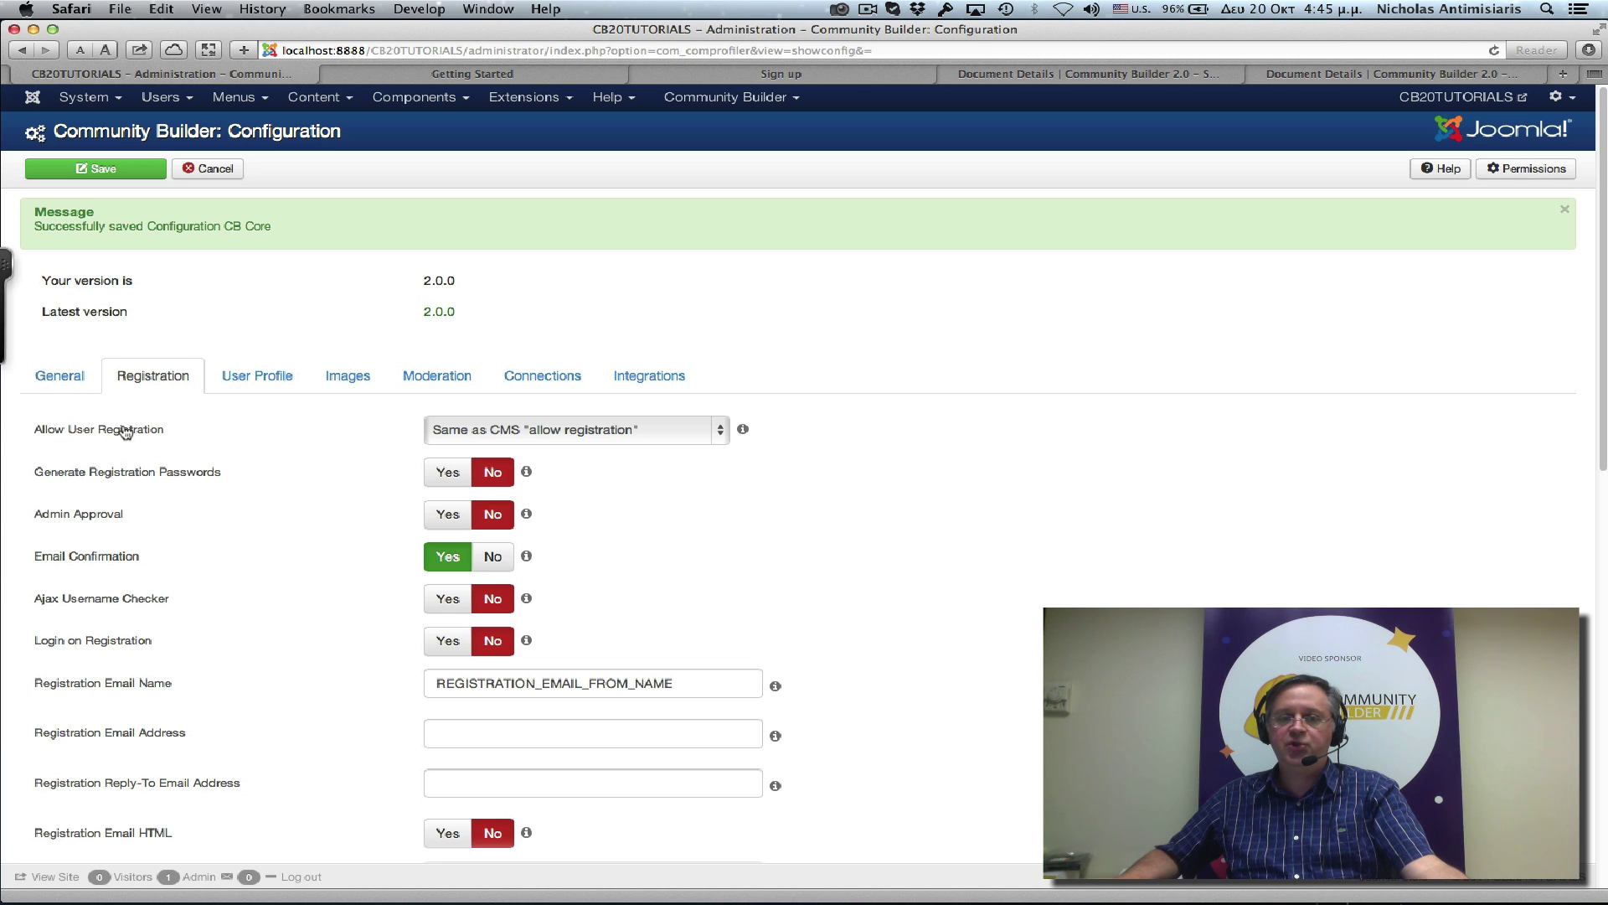
{"action": "mouse_move", "coordinate": [428, 430]}
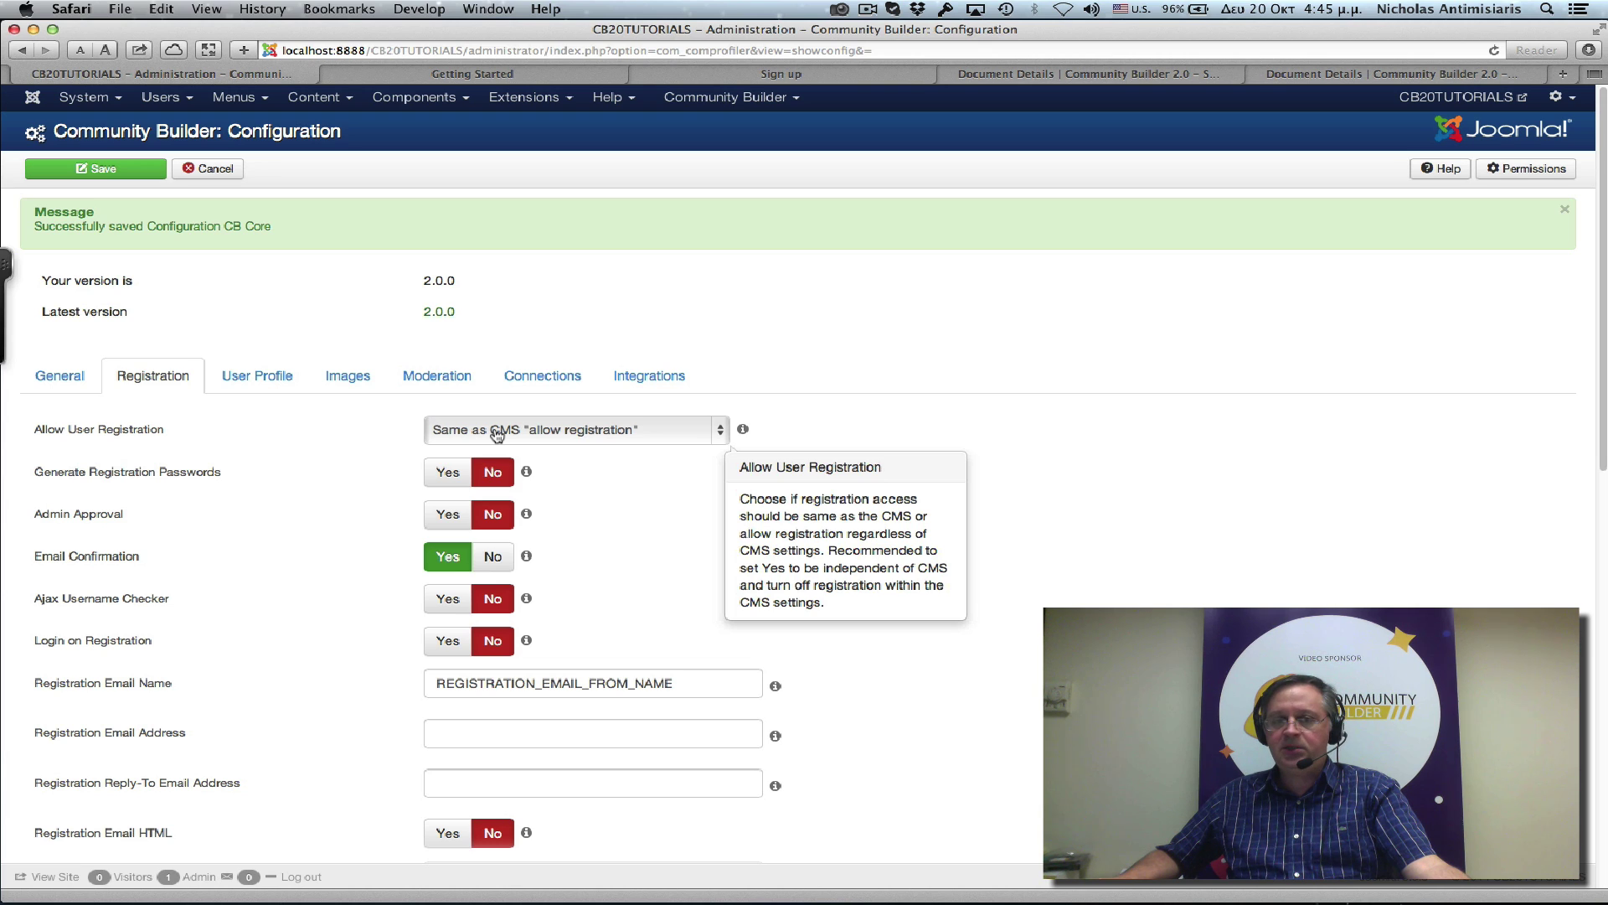
{"action": "left_click", "coordinate": [563, 432]}
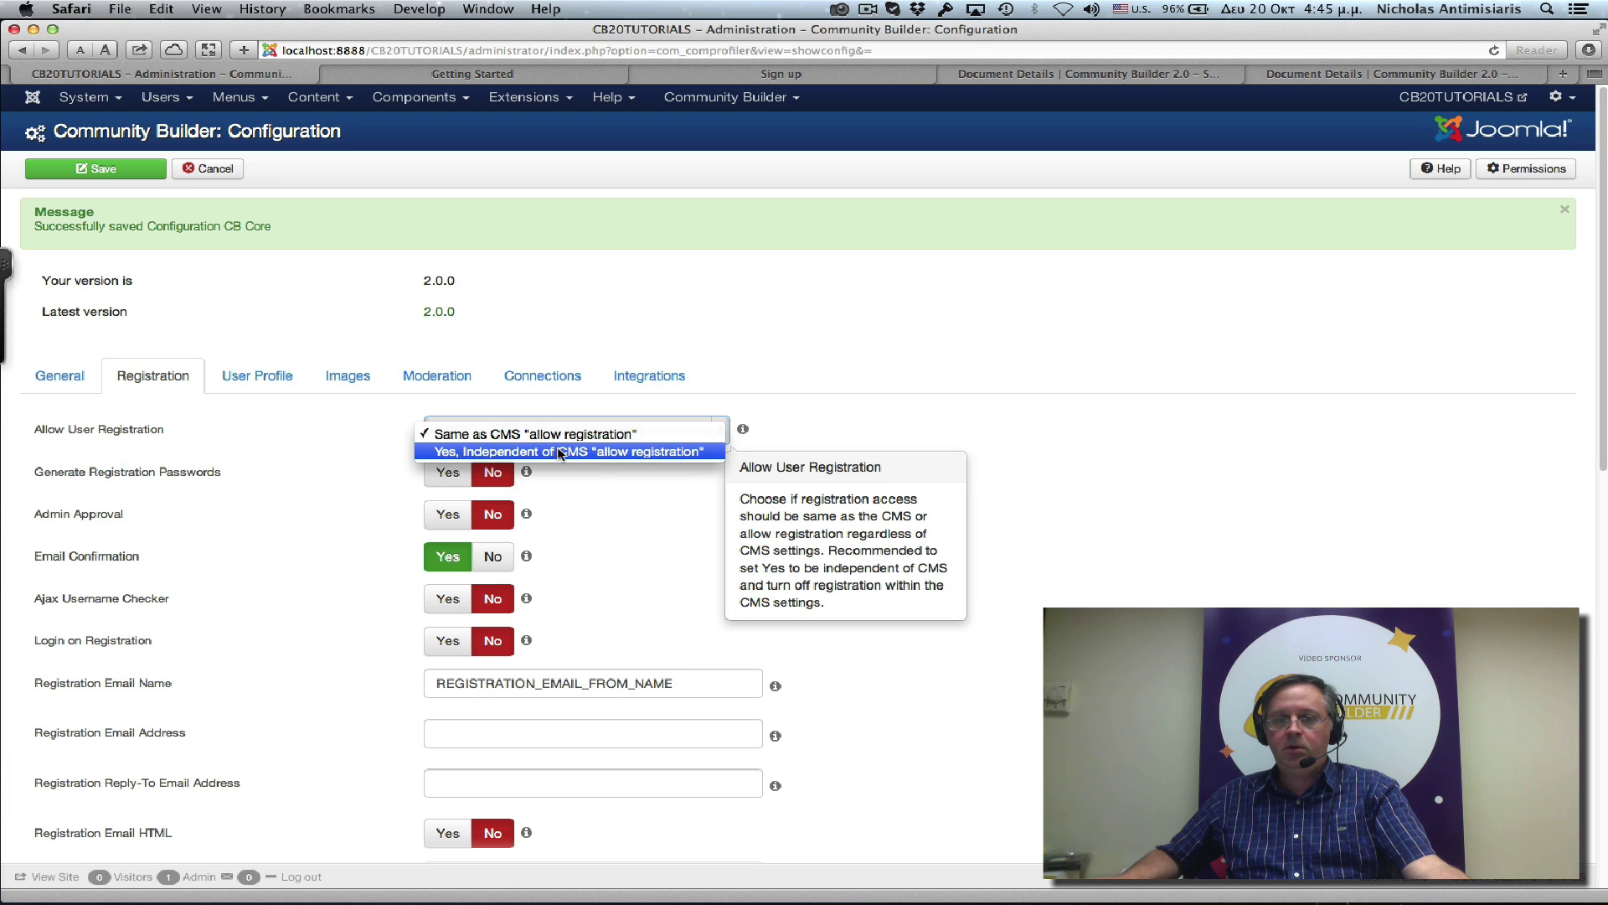
{"action": "left_click", "coordinate": [559, 452]}
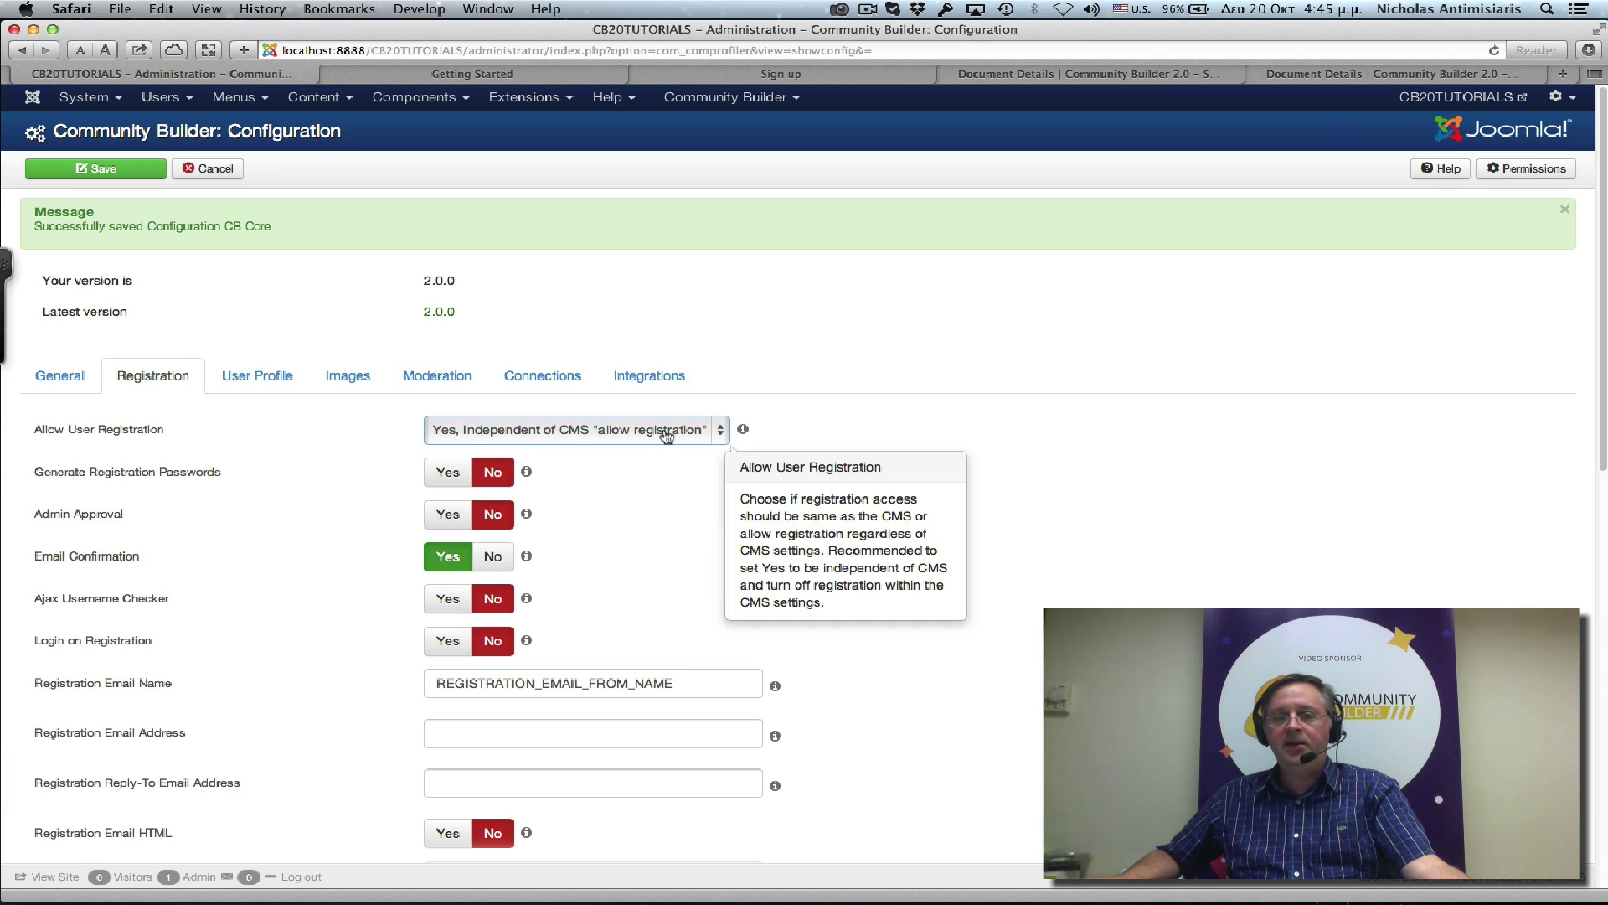
{"action": "left_click", "coordinate": [97, 169]}
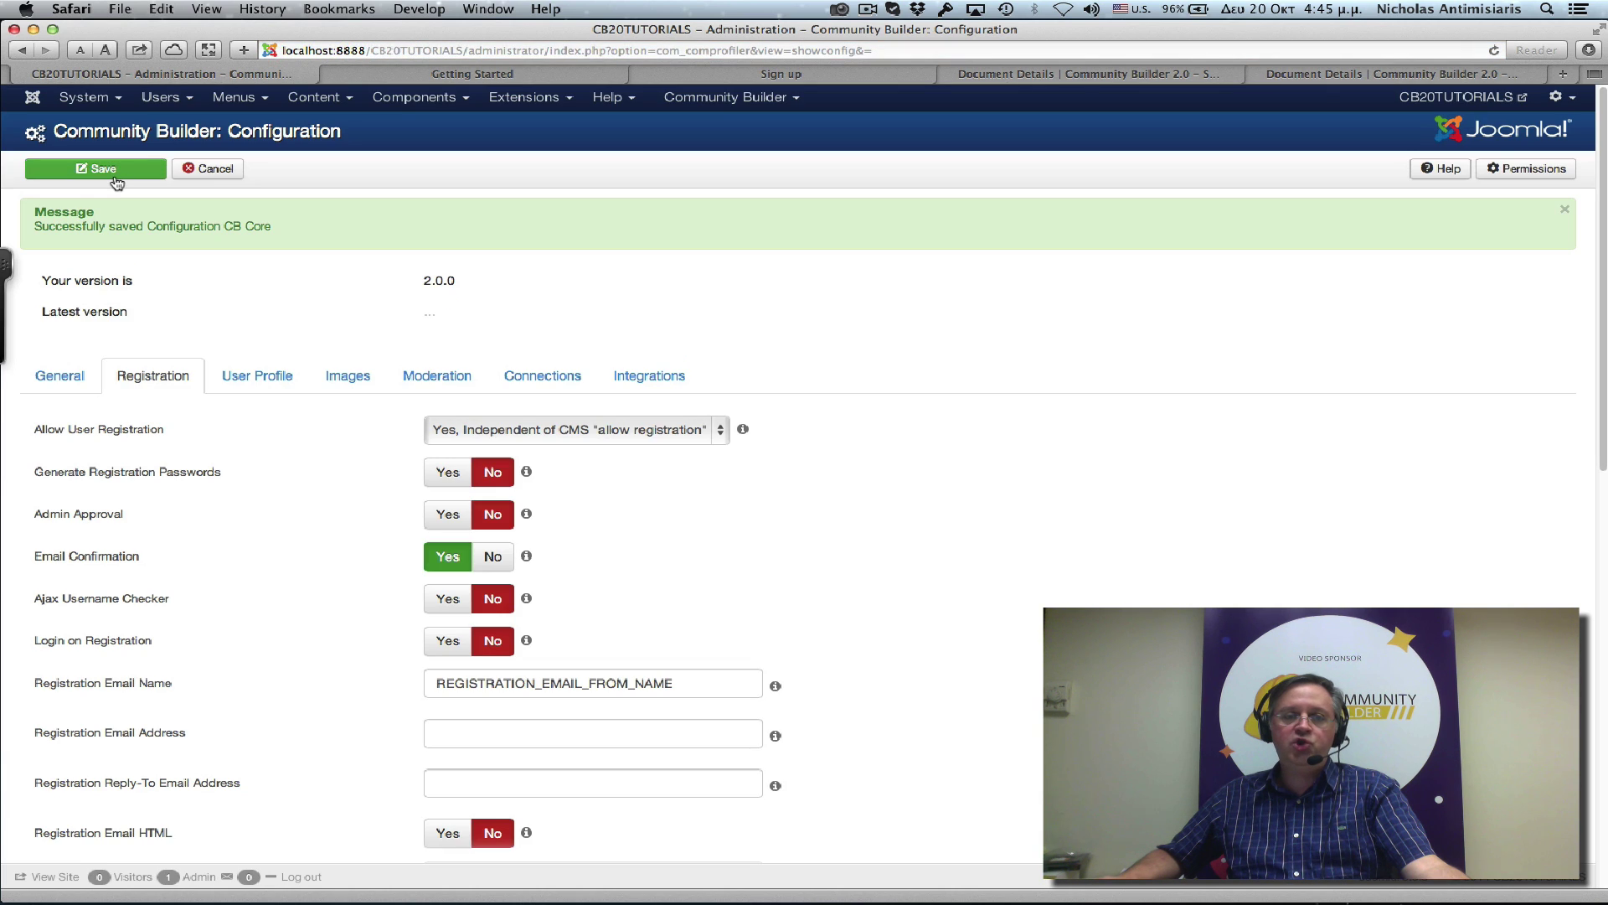
Set Joomla's core Allow User Registration to No in Users options and save back to the users list.
{"action": "left_click", "coordinate": [154, 102]}
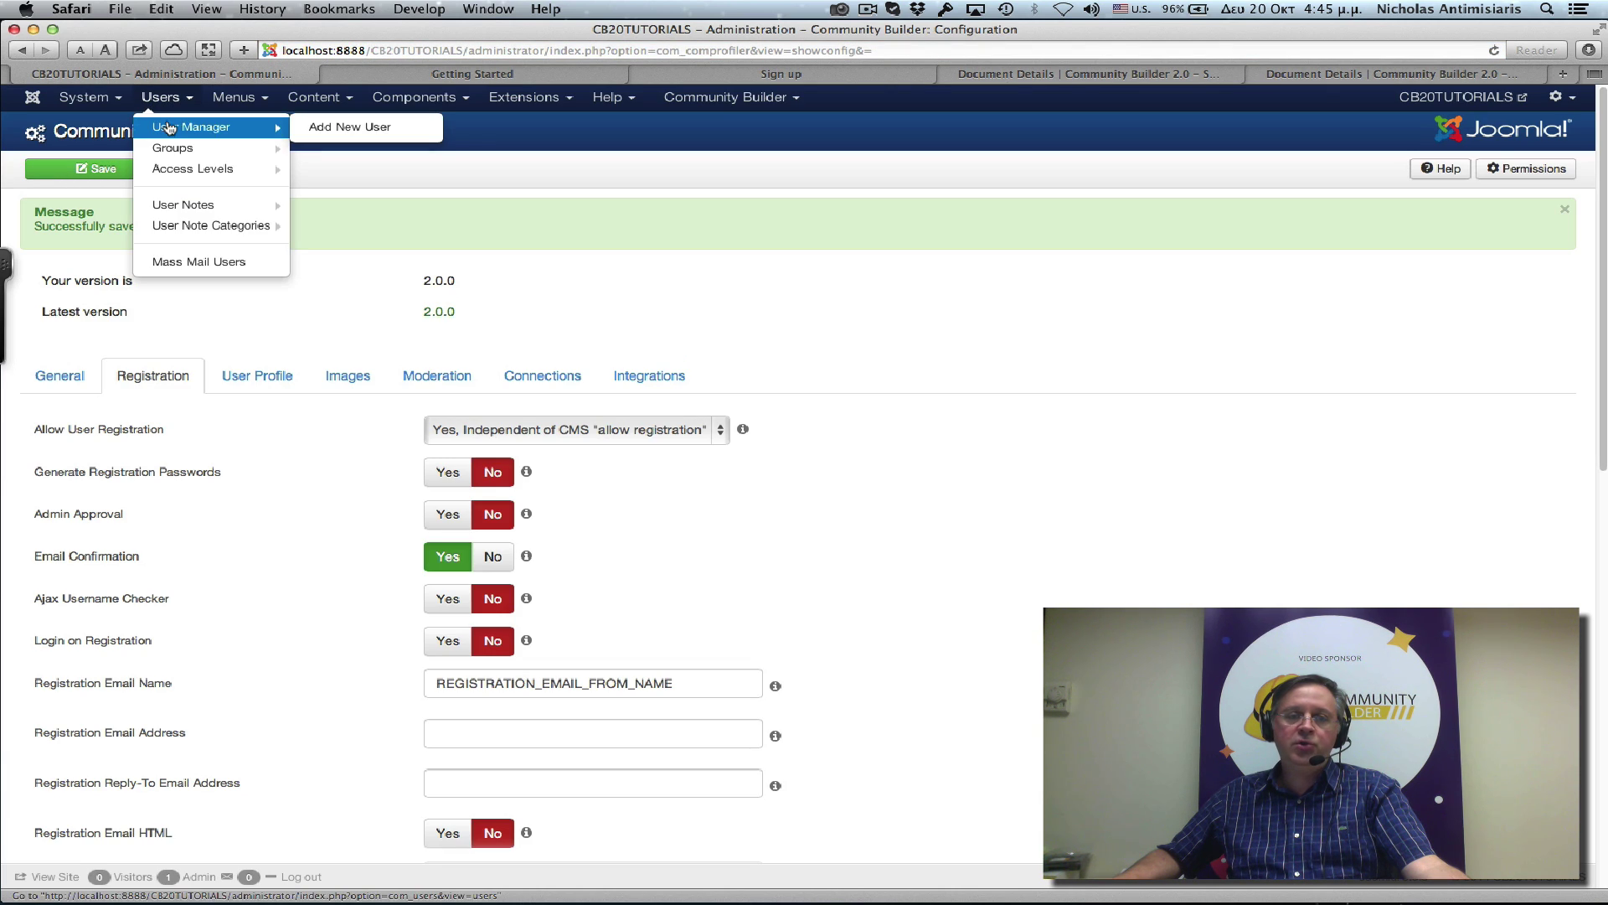
{"action": "left_click", "coordinate": [170, 130]}
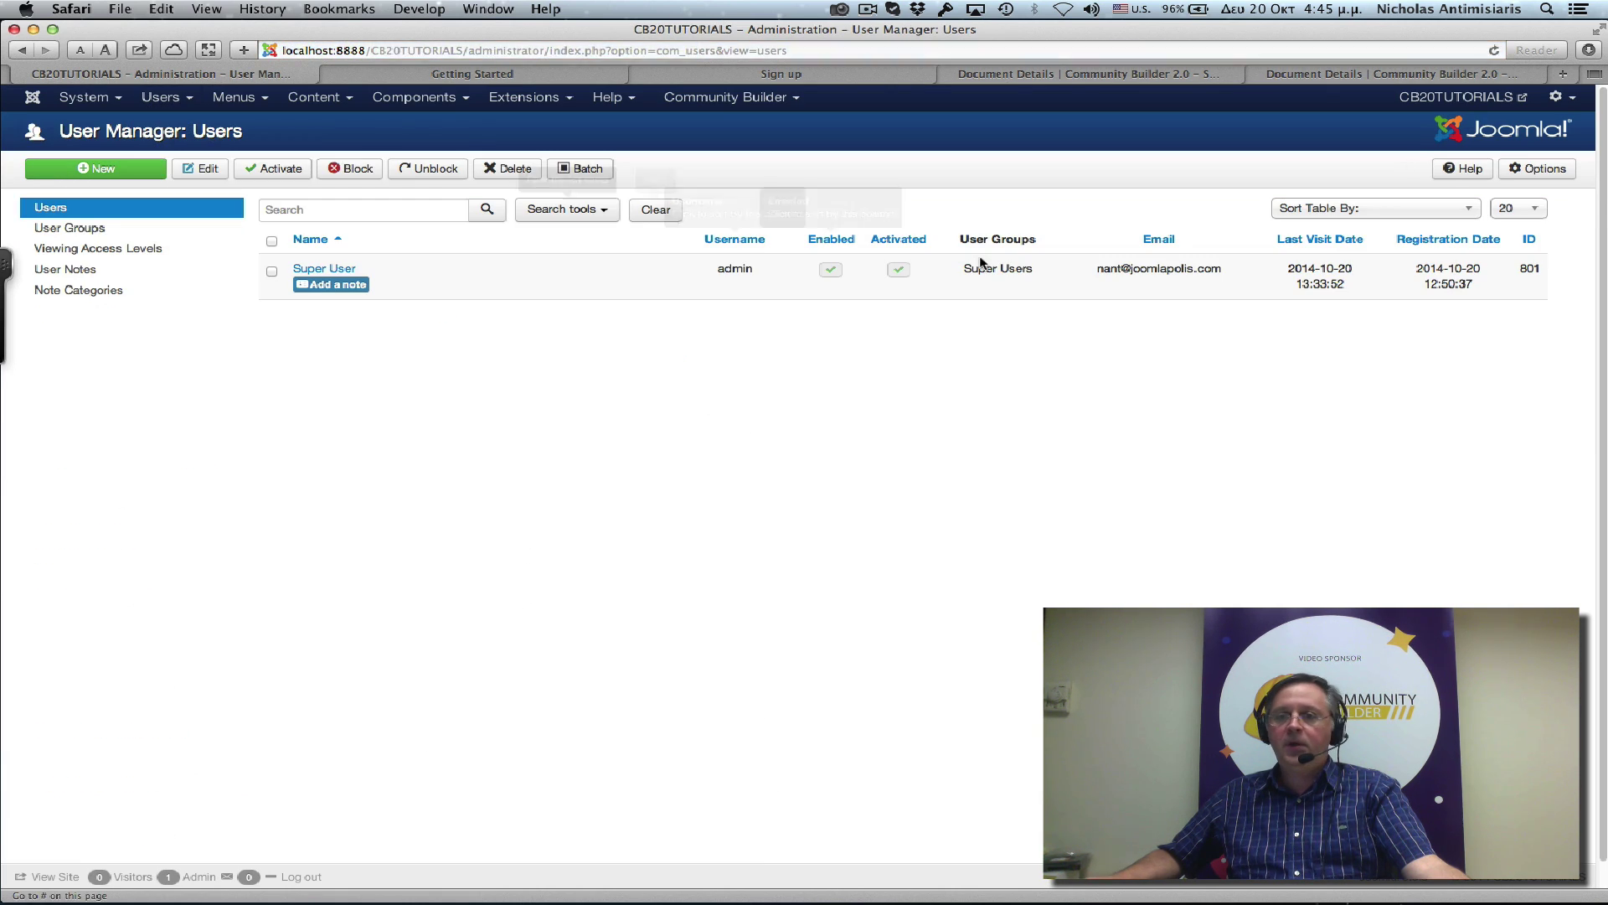
{"action": "left_click", "coordinate": [1533, 170]}
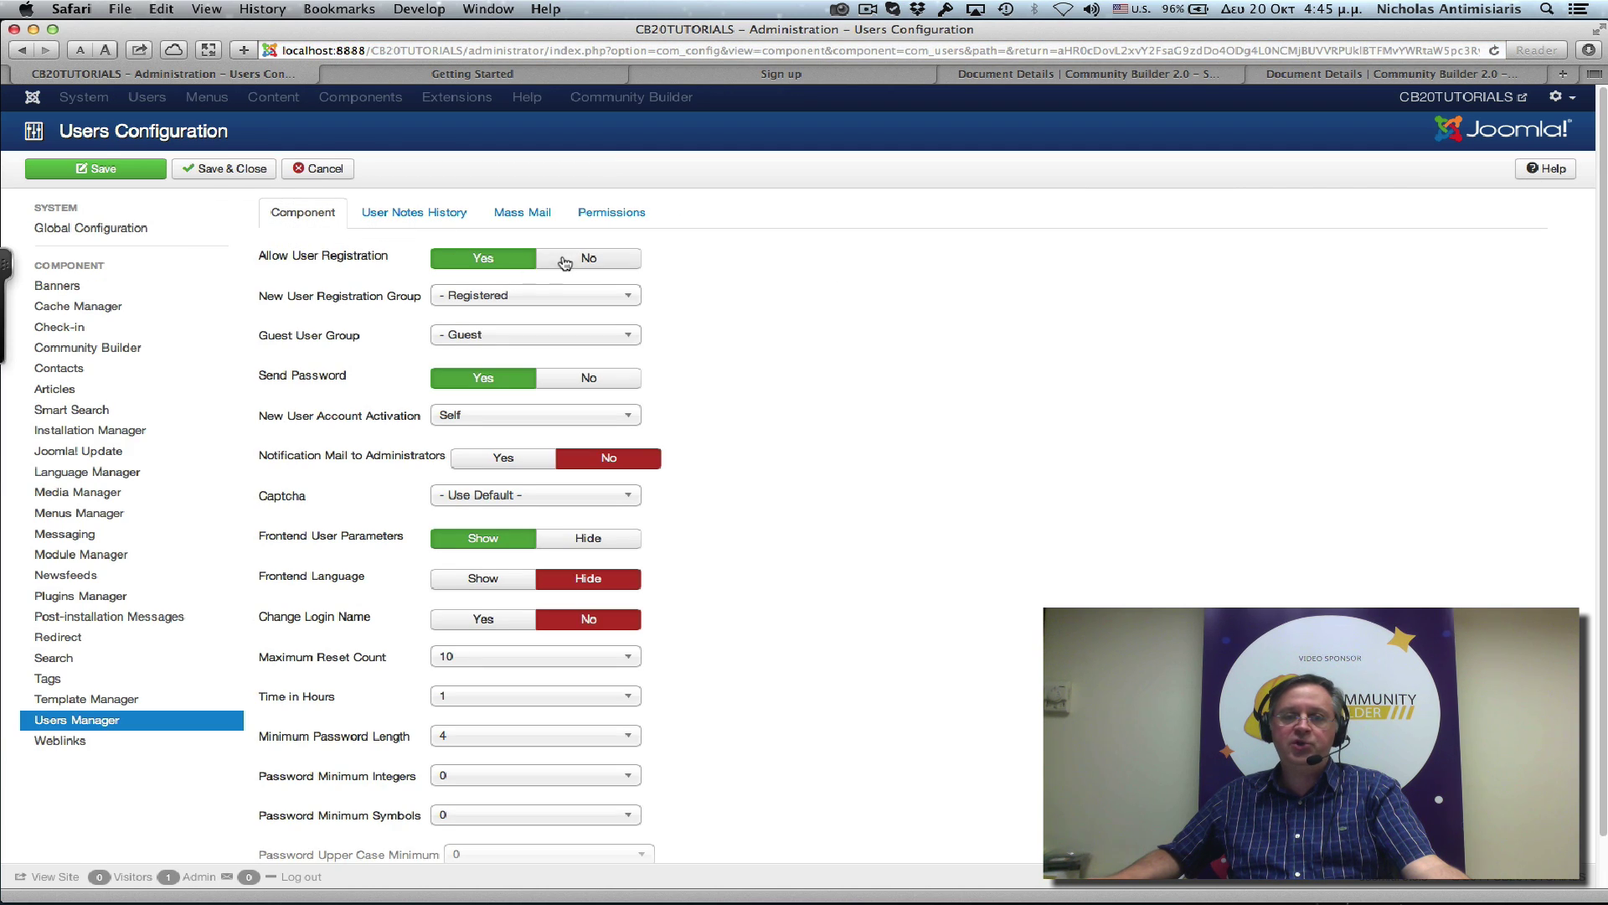
{"action": "left_click", "coordinate": [583, 260]}
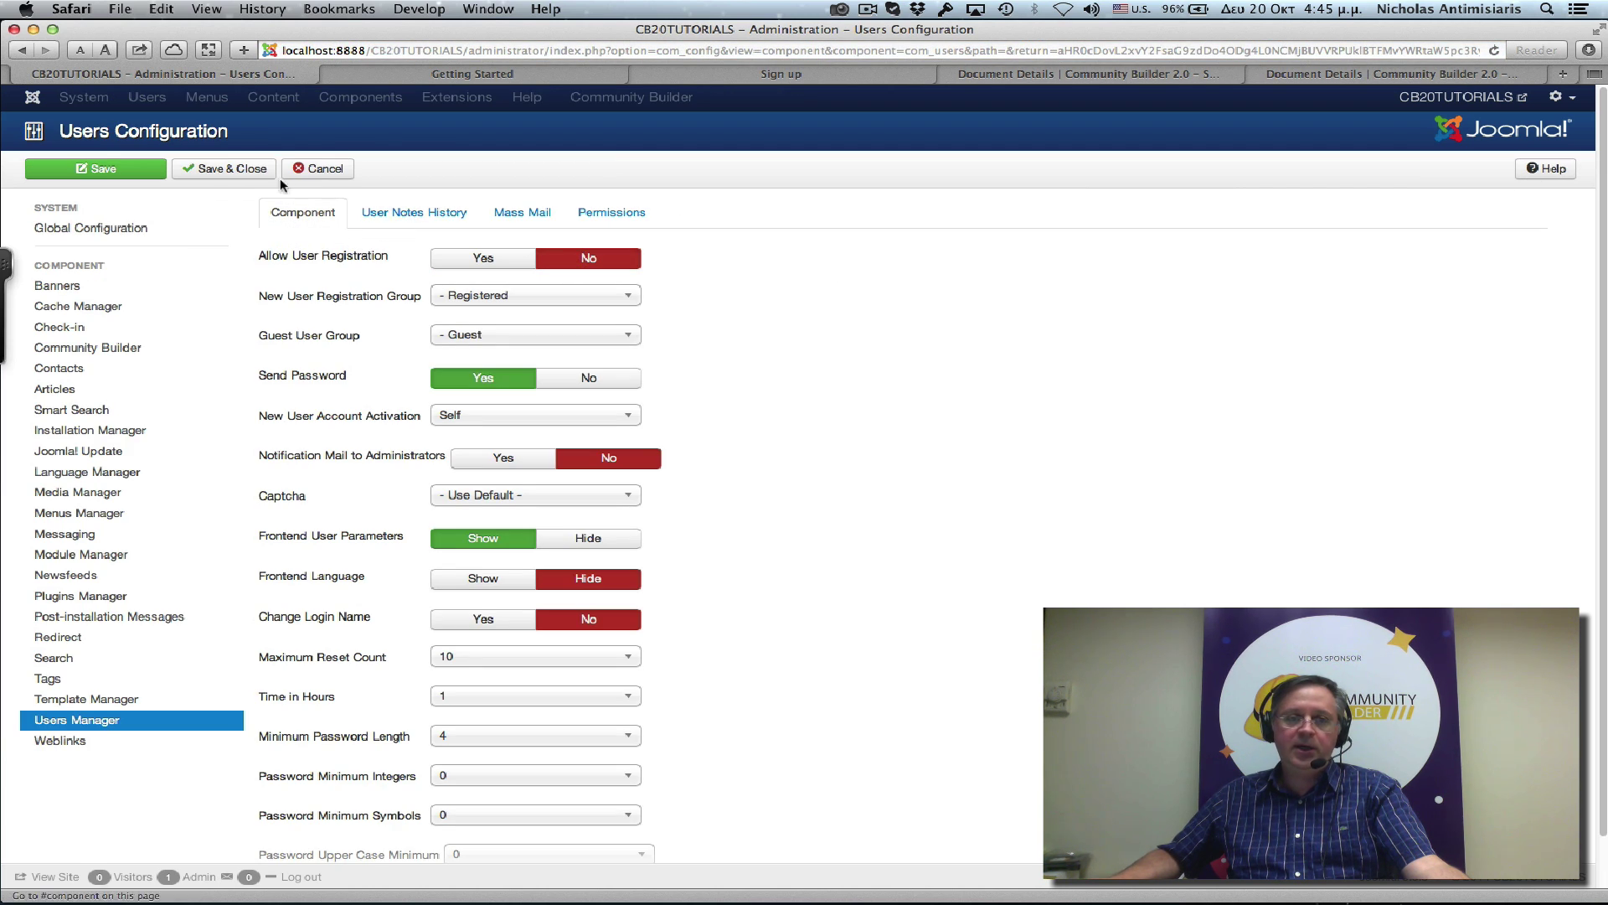
{"action": "left_click", "coordinate": [237, 172]}
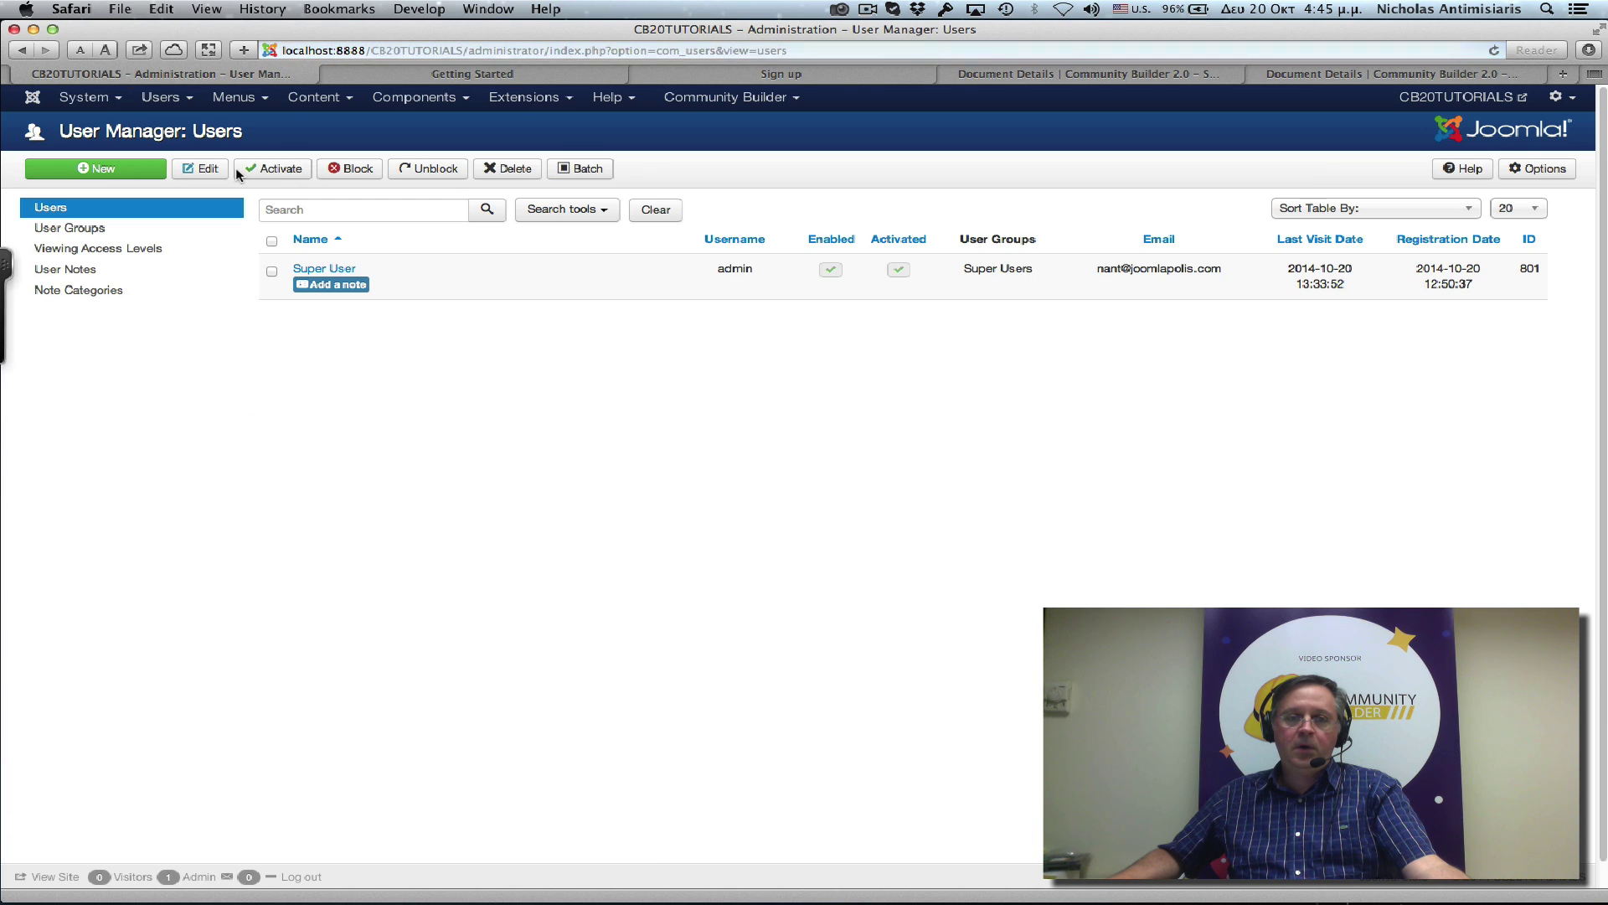
Scroll through the site's Community Builder sign-up form to review it.
{"action": "left_click", "coordinate": [724, 75]}
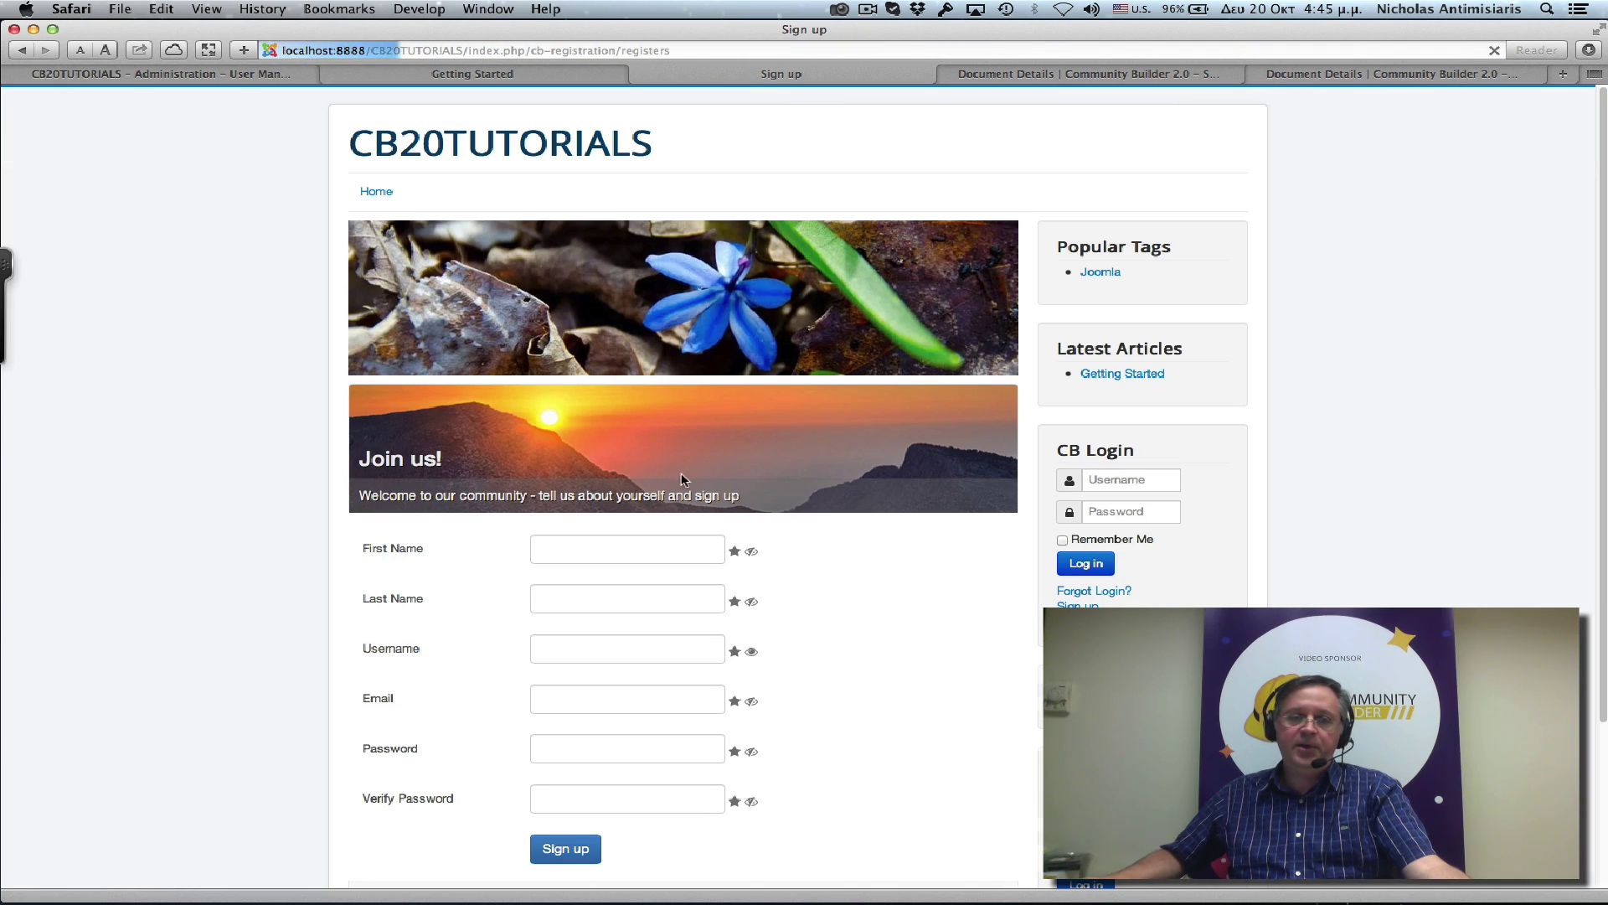
{"action": "scroll", "coordinate": [1248, 576], "scroll_direction": "down", "scroll_amount": 5}
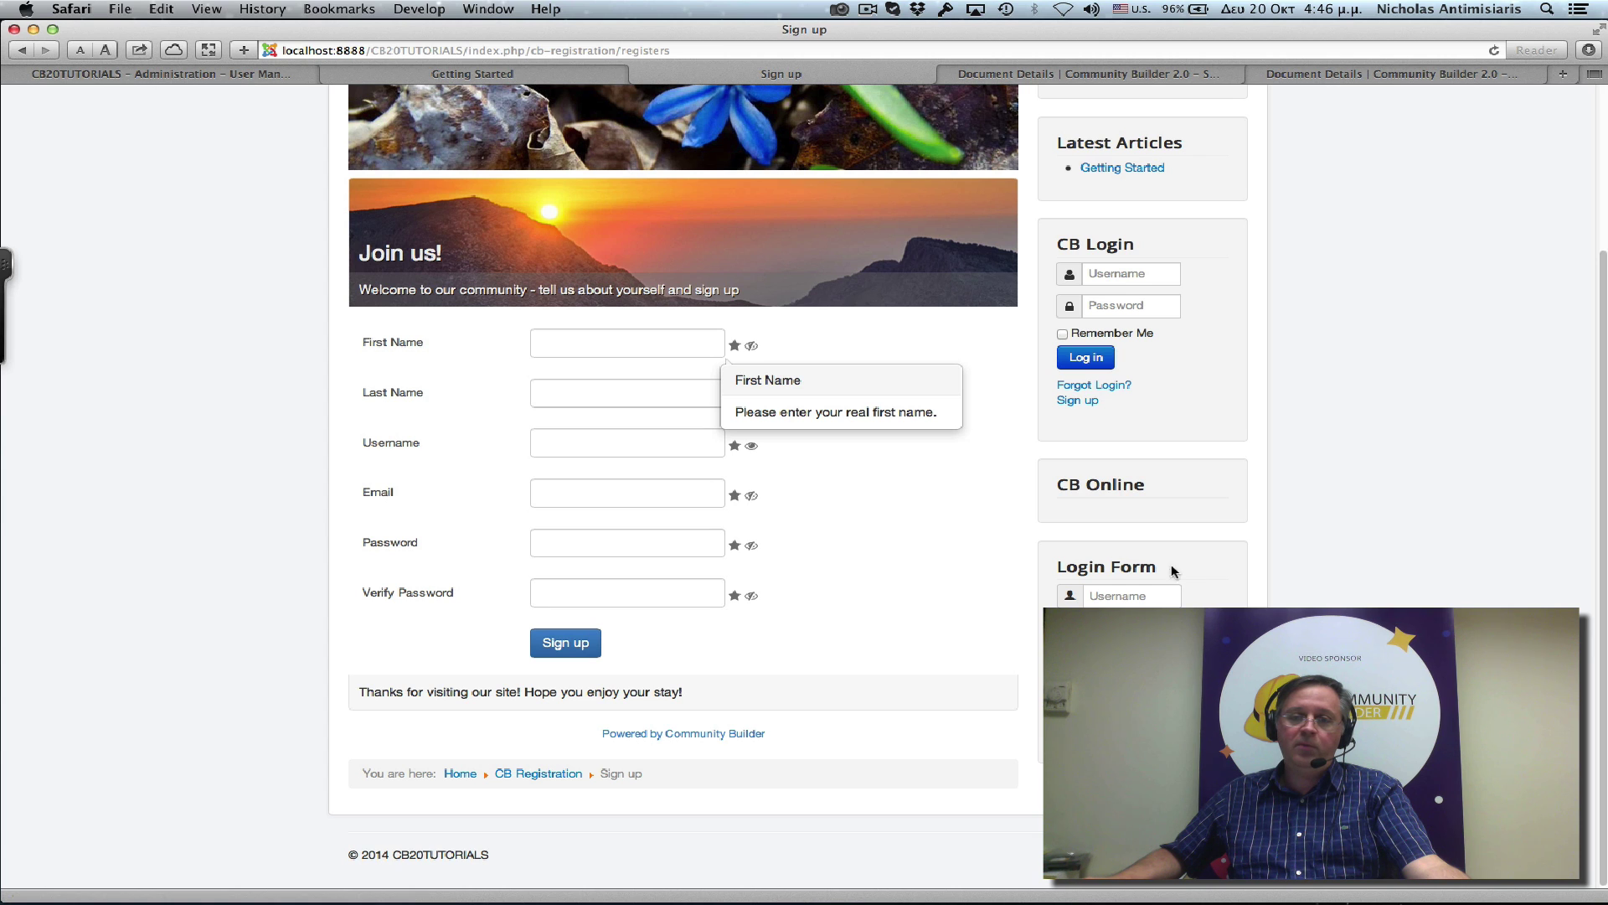
{"action": "scroll", "coordinate": [1105, 352], "scroll_direction": "up", "scroll_amount": 5}
Unpublish the Login Form module in the Module Manager, then go back to the Sign up page.
{"action": "left_click", "coordinate": [254, 76]}
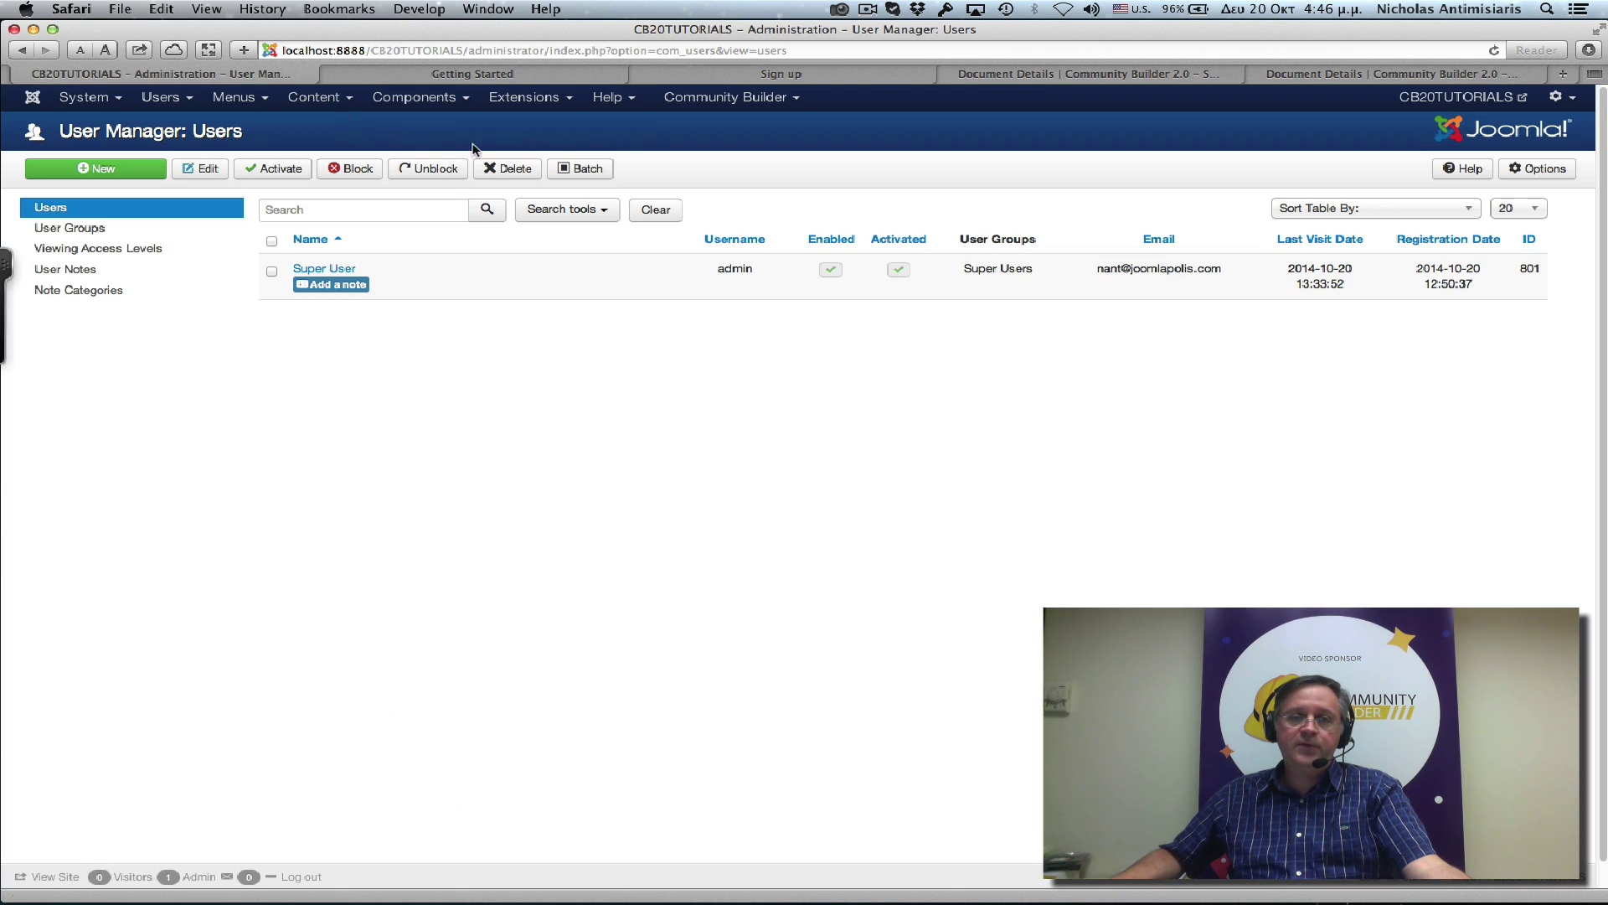
{"action": "left_click", "coordinate": [527, 98]}
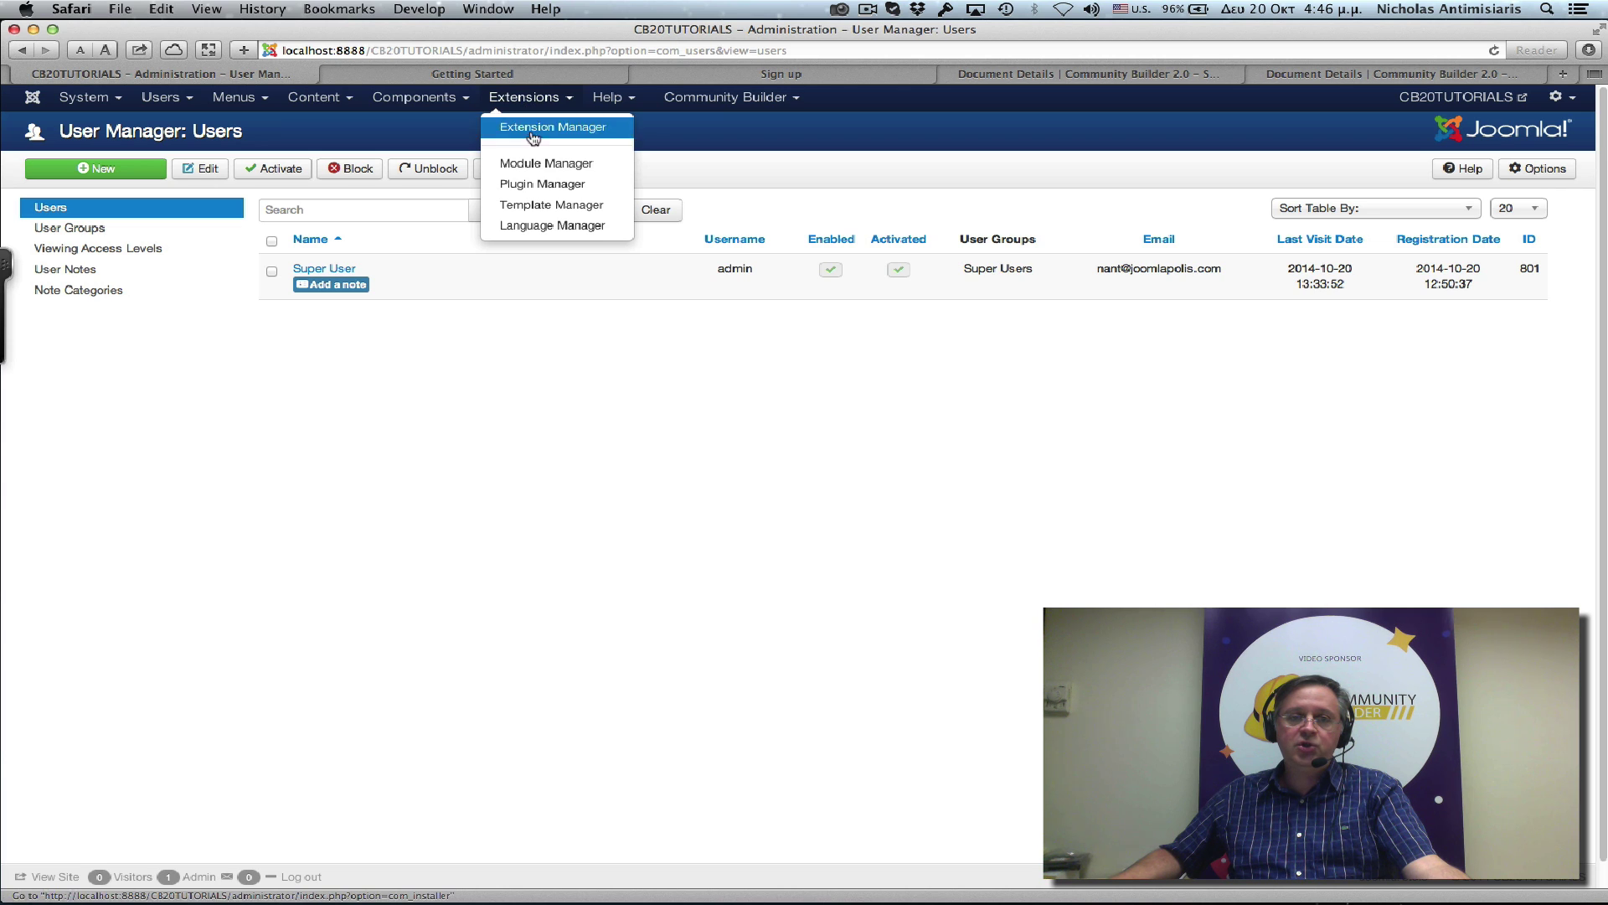
{"action": "left_click", "coordinate": [540, 167]}
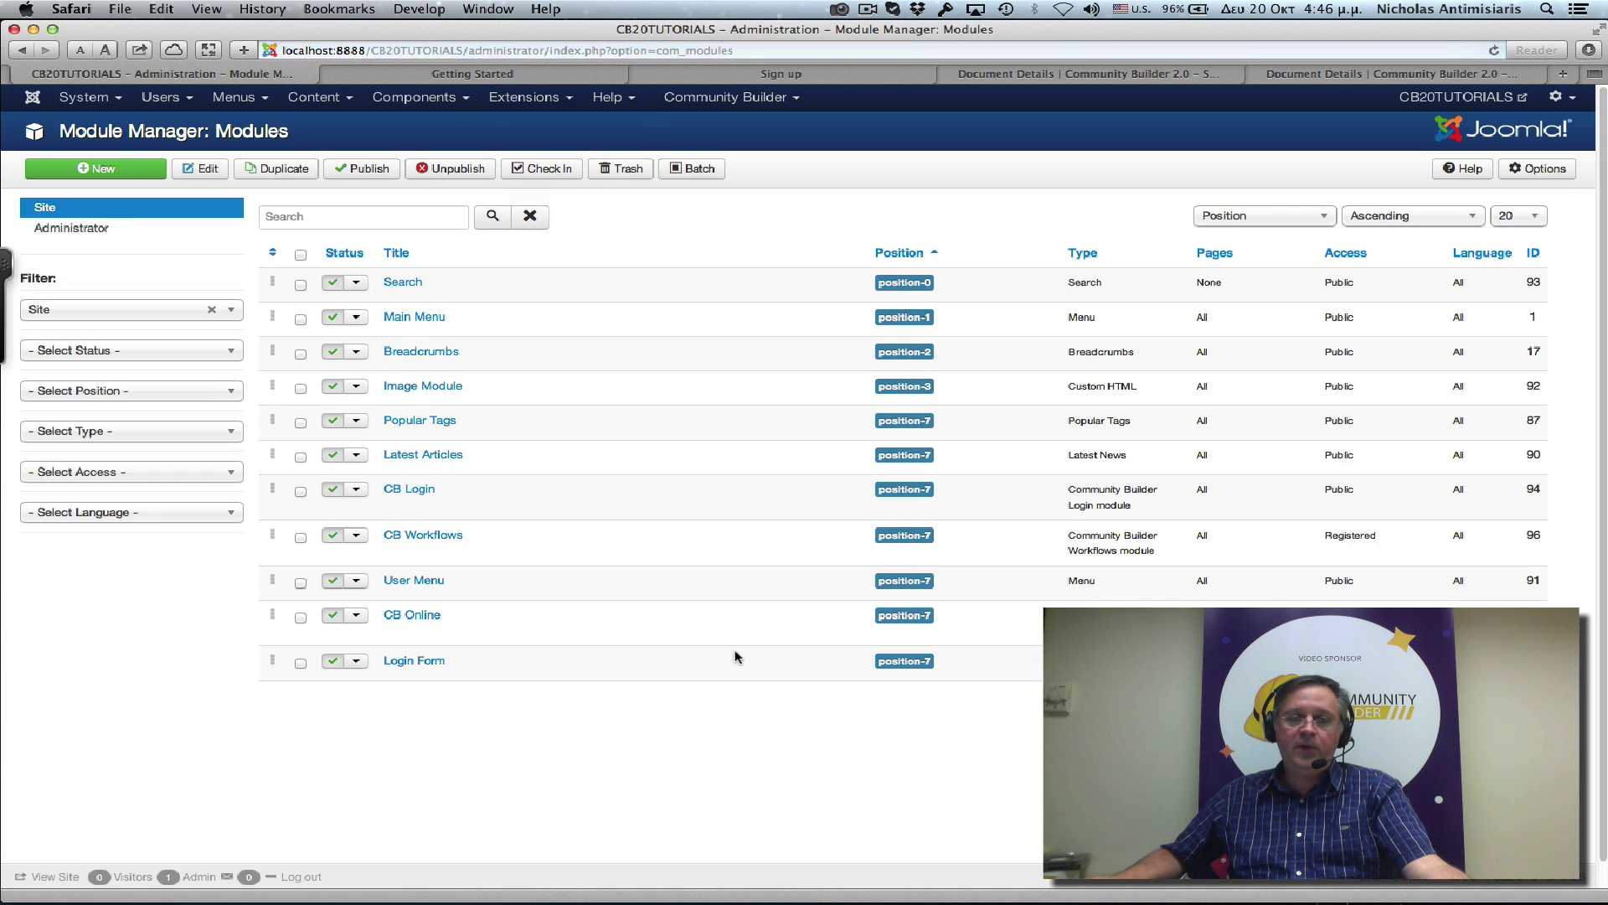
{"action": "left_click", "coordinate": [335, 666]}
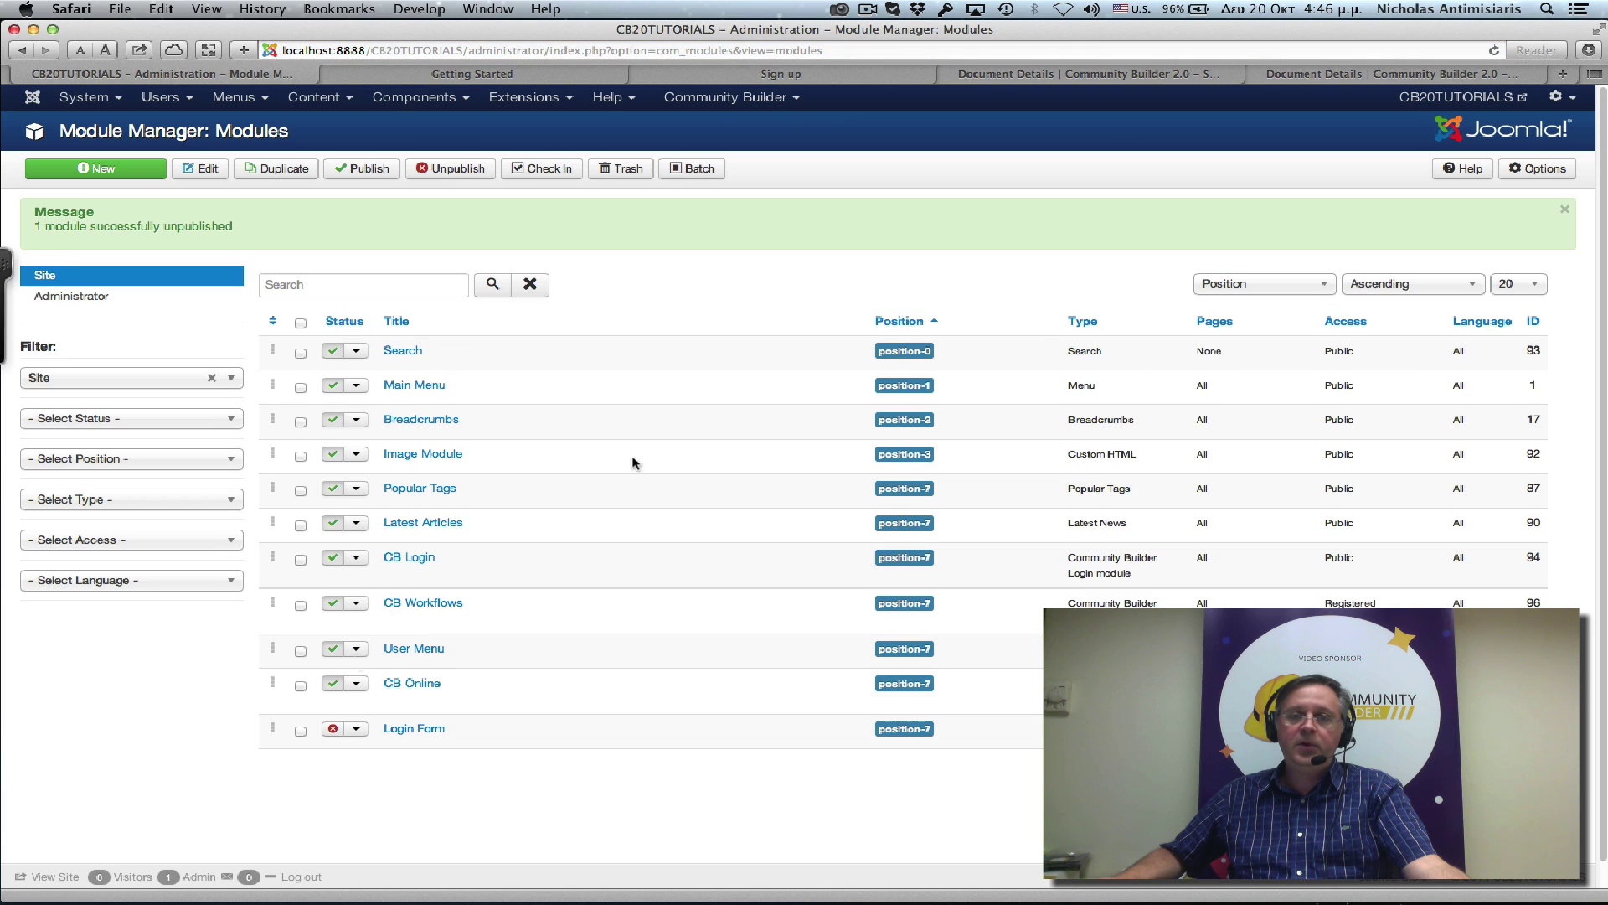
{"action": "left_click", "coordinate": [748, 77]}
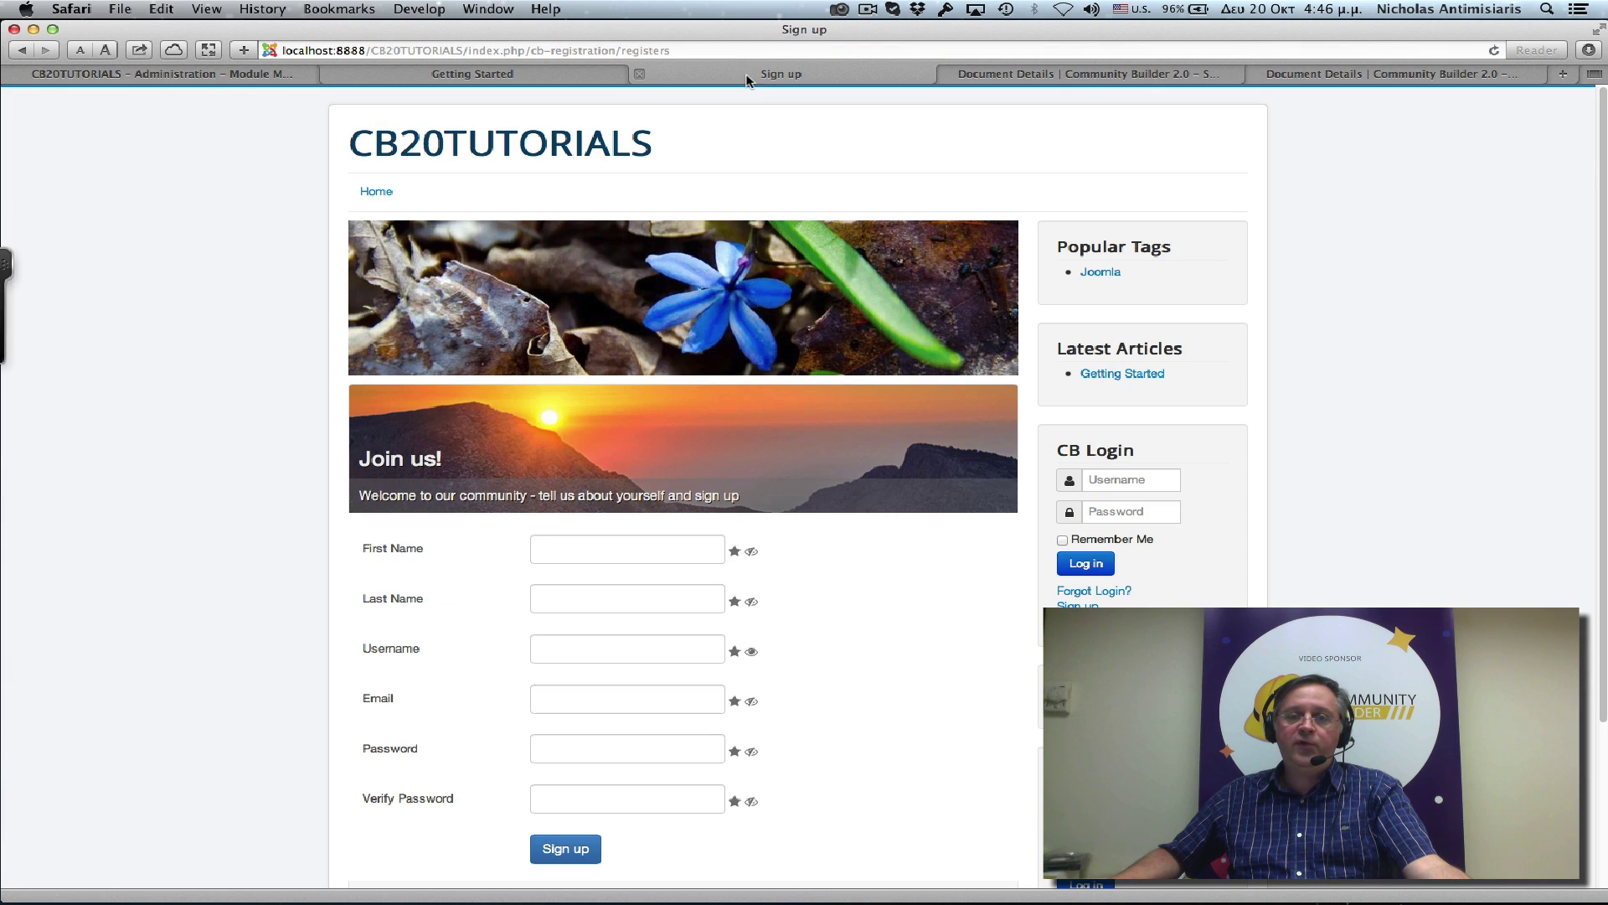
Open the site's Home page and check that CB Login is the only sidebar login module.
{"action": "left_click", "coordinate": [376, 190]}
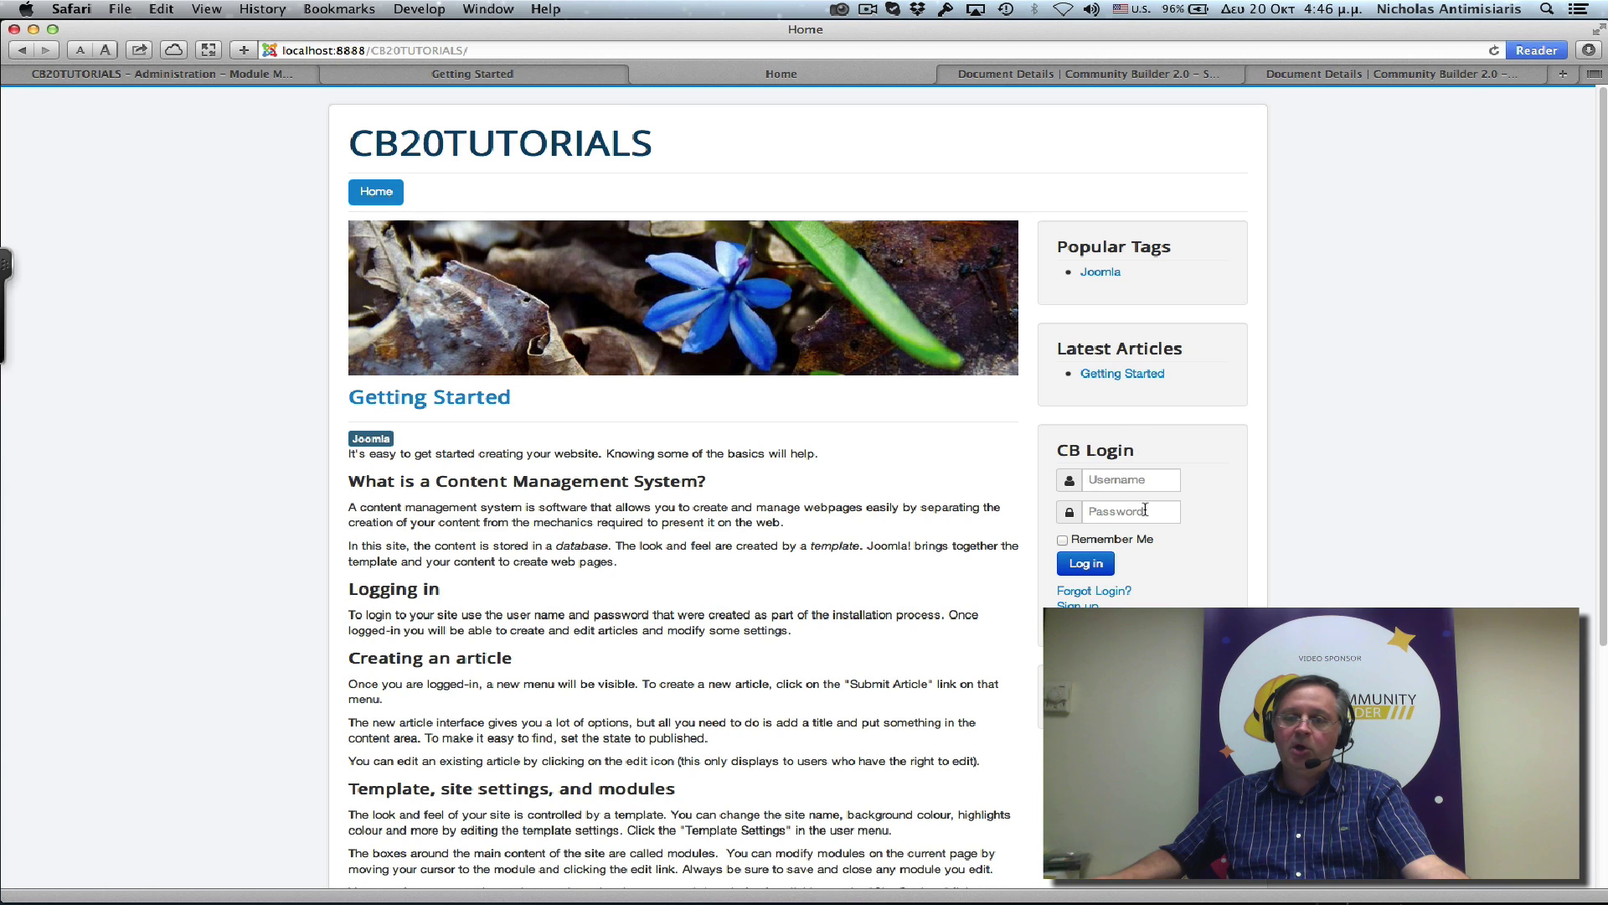
{"action": "scroll", "coordinate": [1139, 563], "scroll_direction": "down", "scroll_amount": 3}
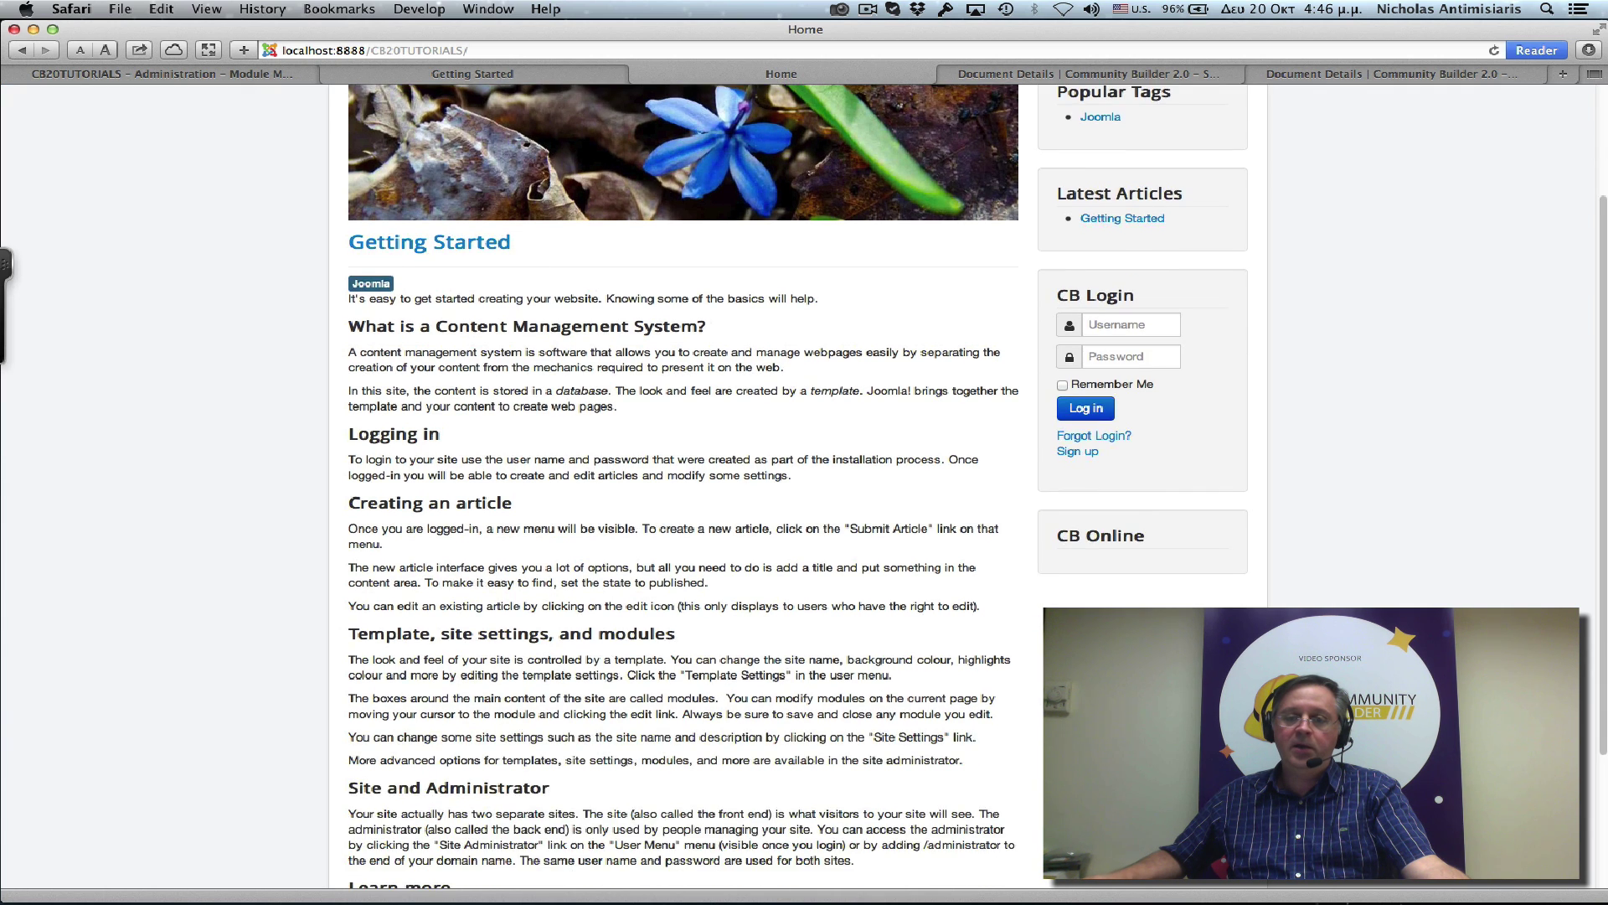
{"action": "scroll", "coordinate": [1139, 564], "scroll_direction": "up", "scroll_amount": 3}
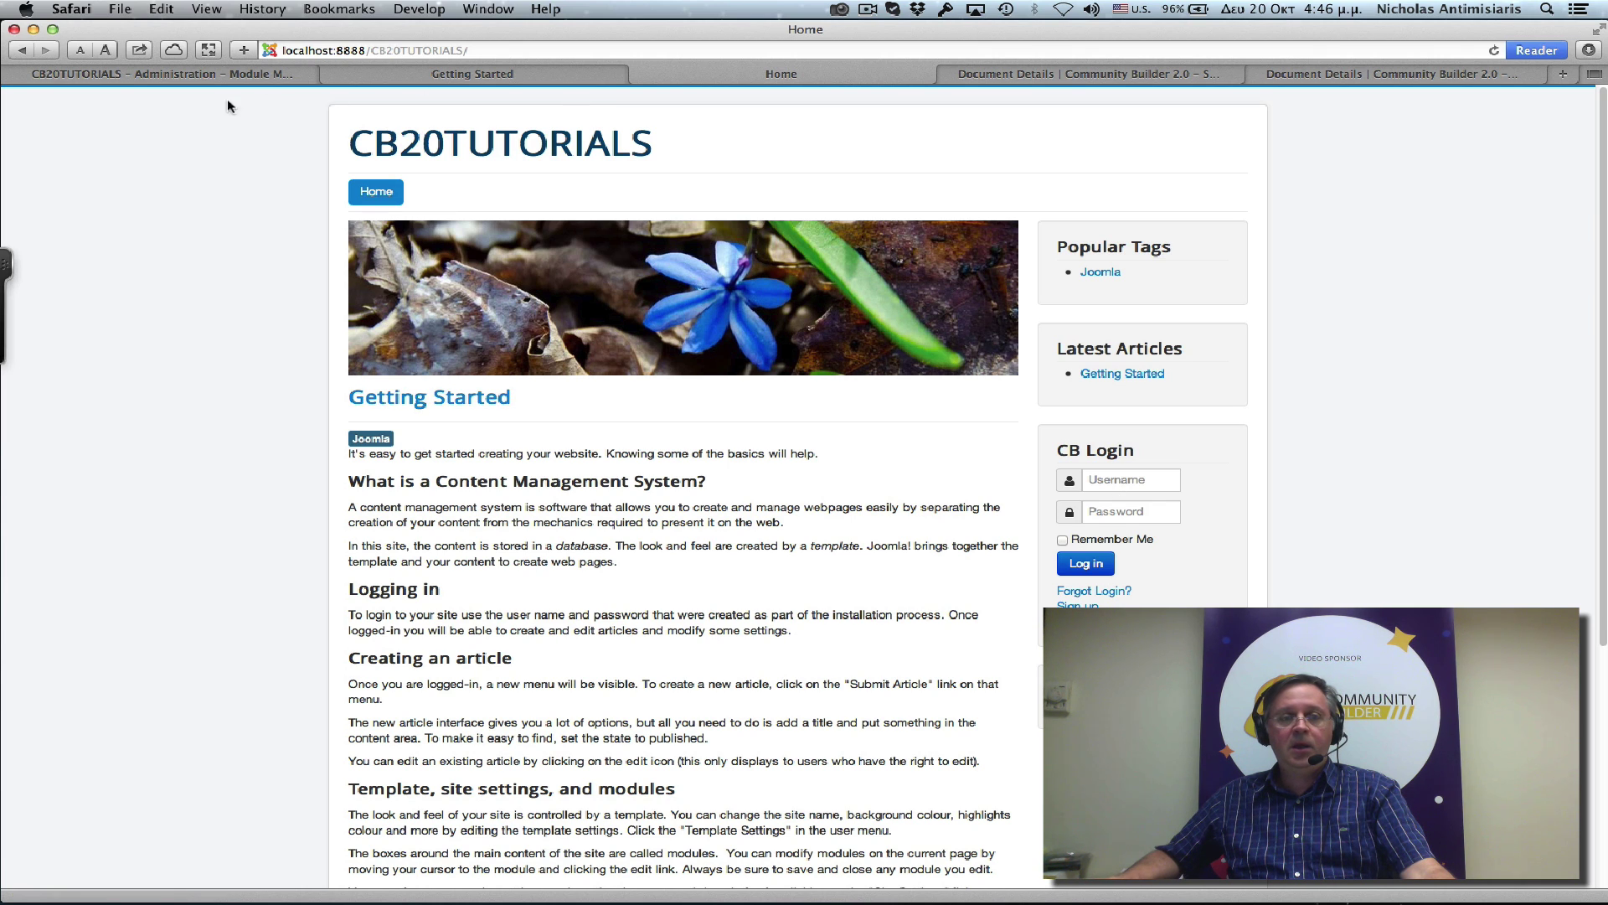
Open Community Builder > User Management, listing the single Super User account (admin, ID 801).
{"action": "left_click", "coordinate": [193, 76]}
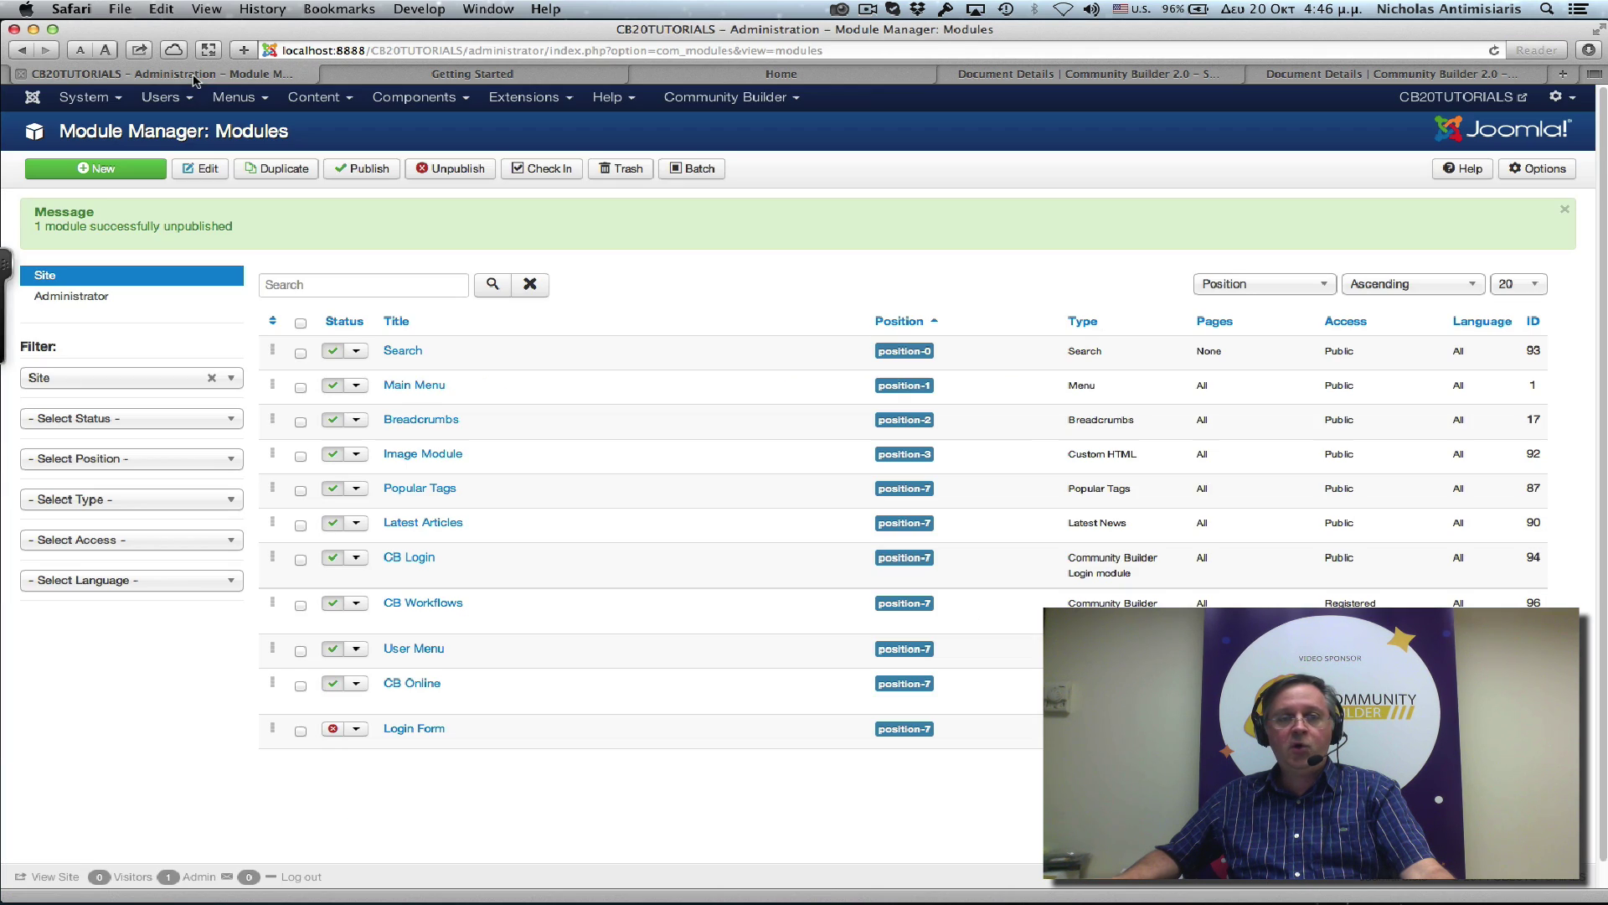
{"action": "left_click", "coordinate": [705, 105]}
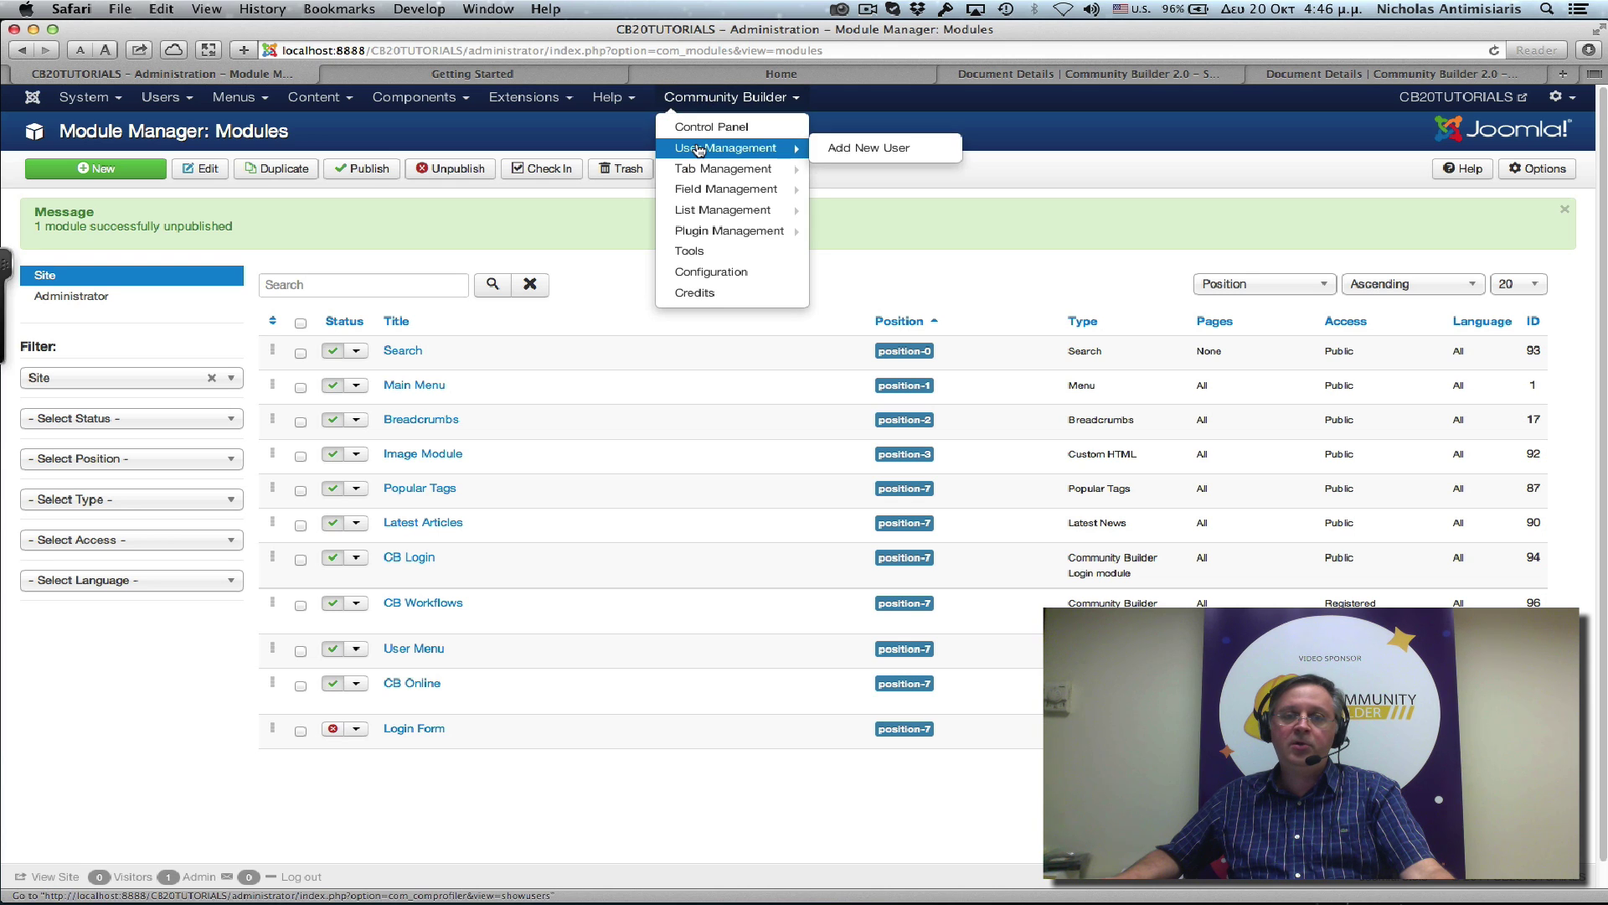
{"action": "left_click", "coordinate": [696, 144]}
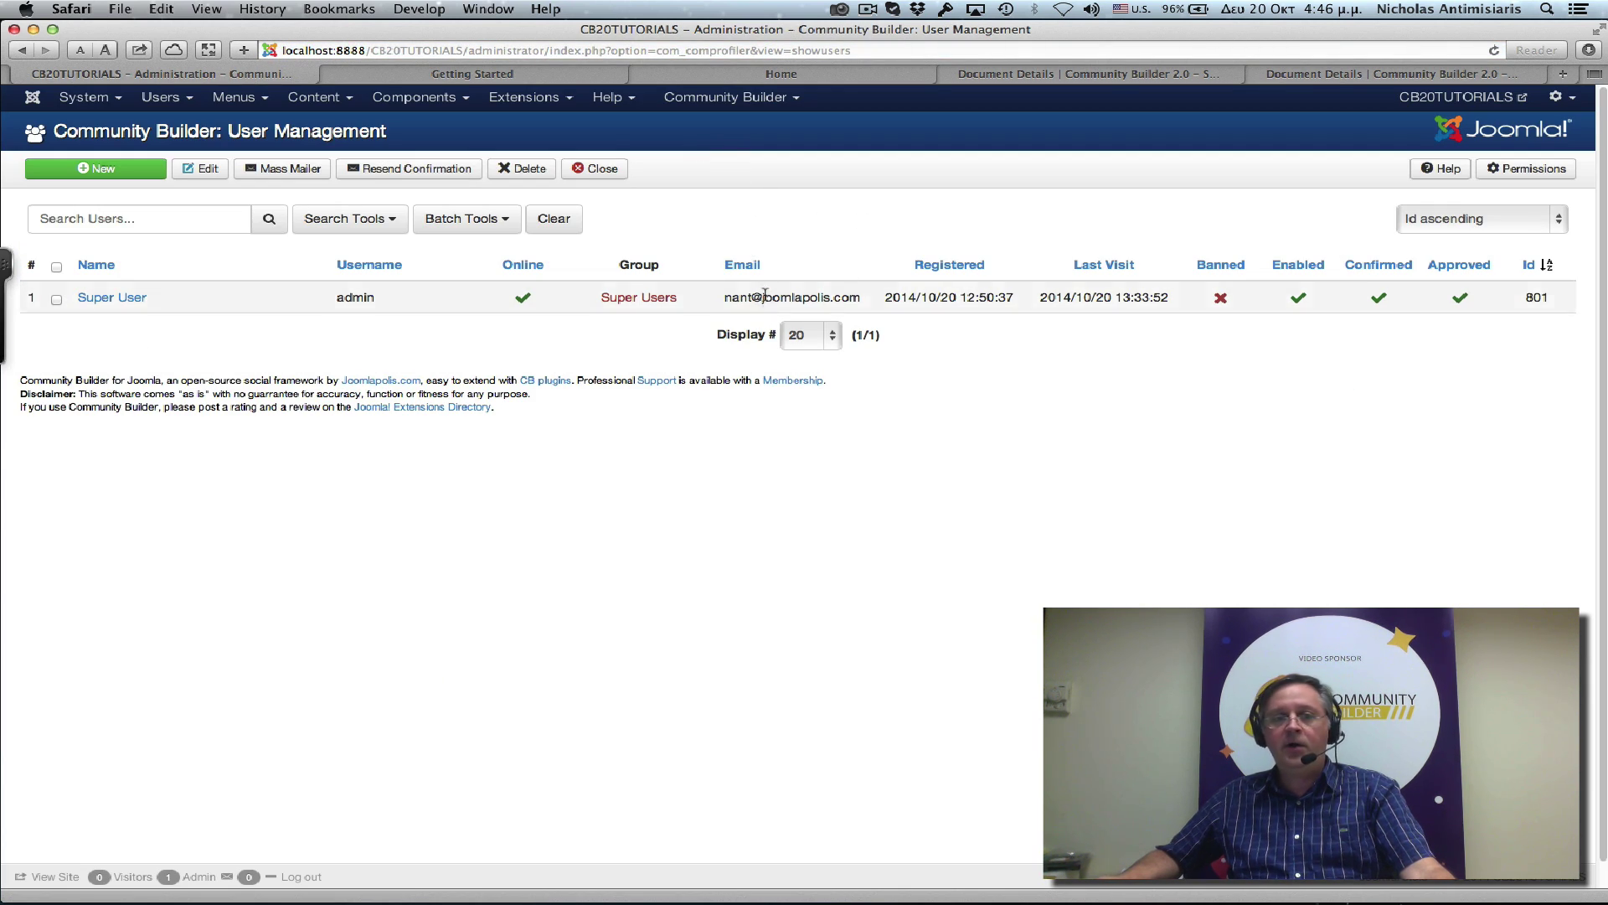
{"action": "left_click", "coordinate": [165, 102]}
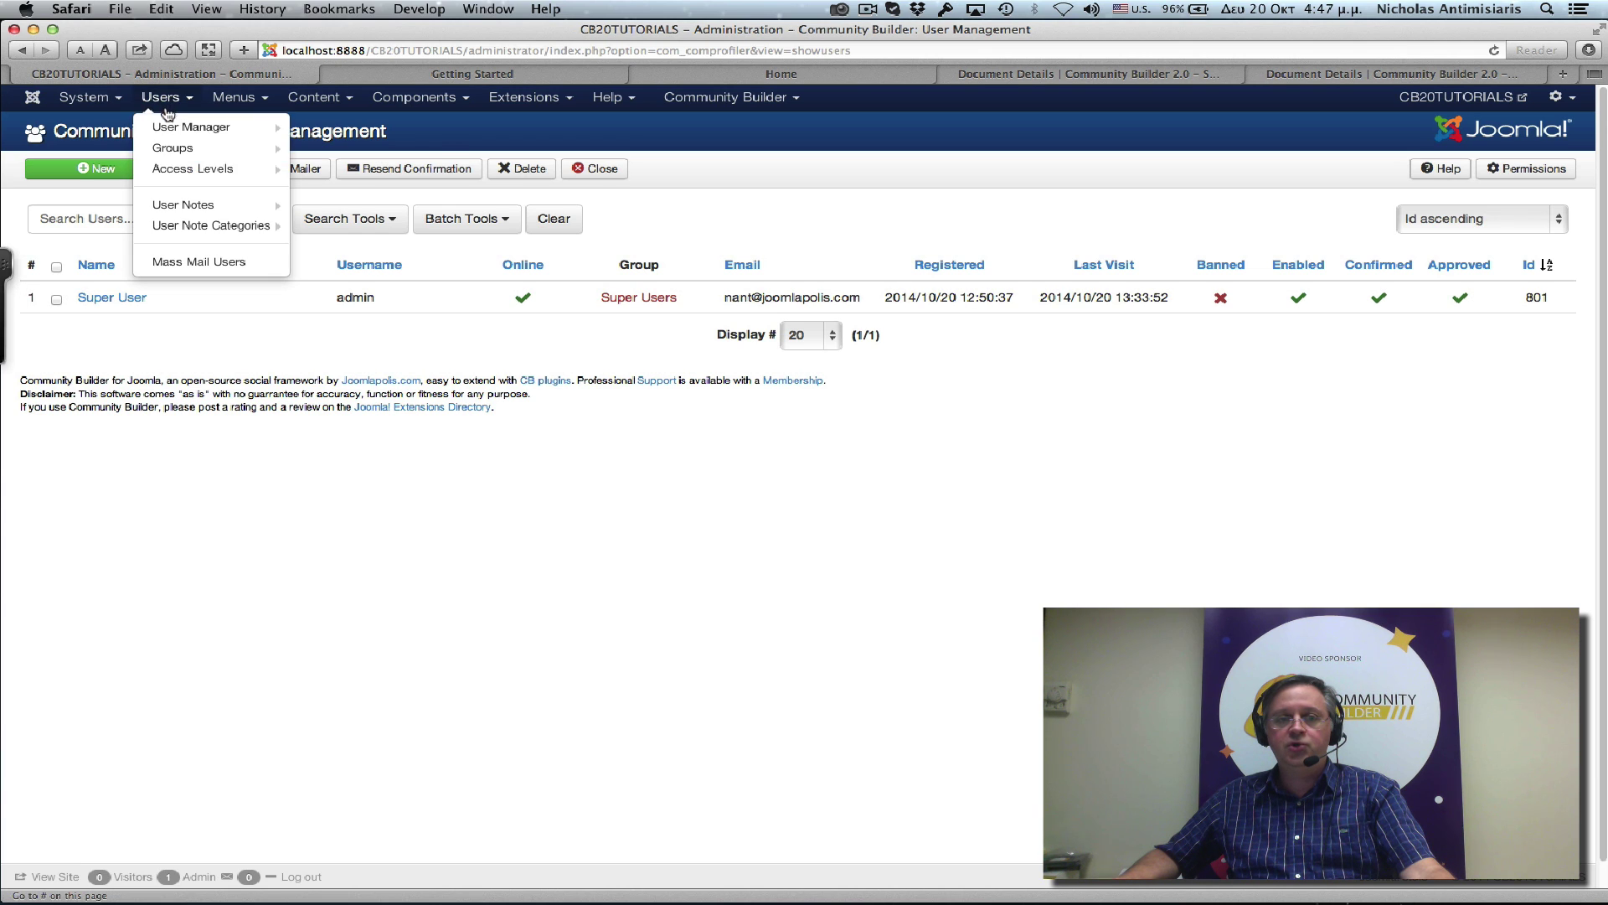
{"action": "mouse_move", "coordinate": [172, 132]}
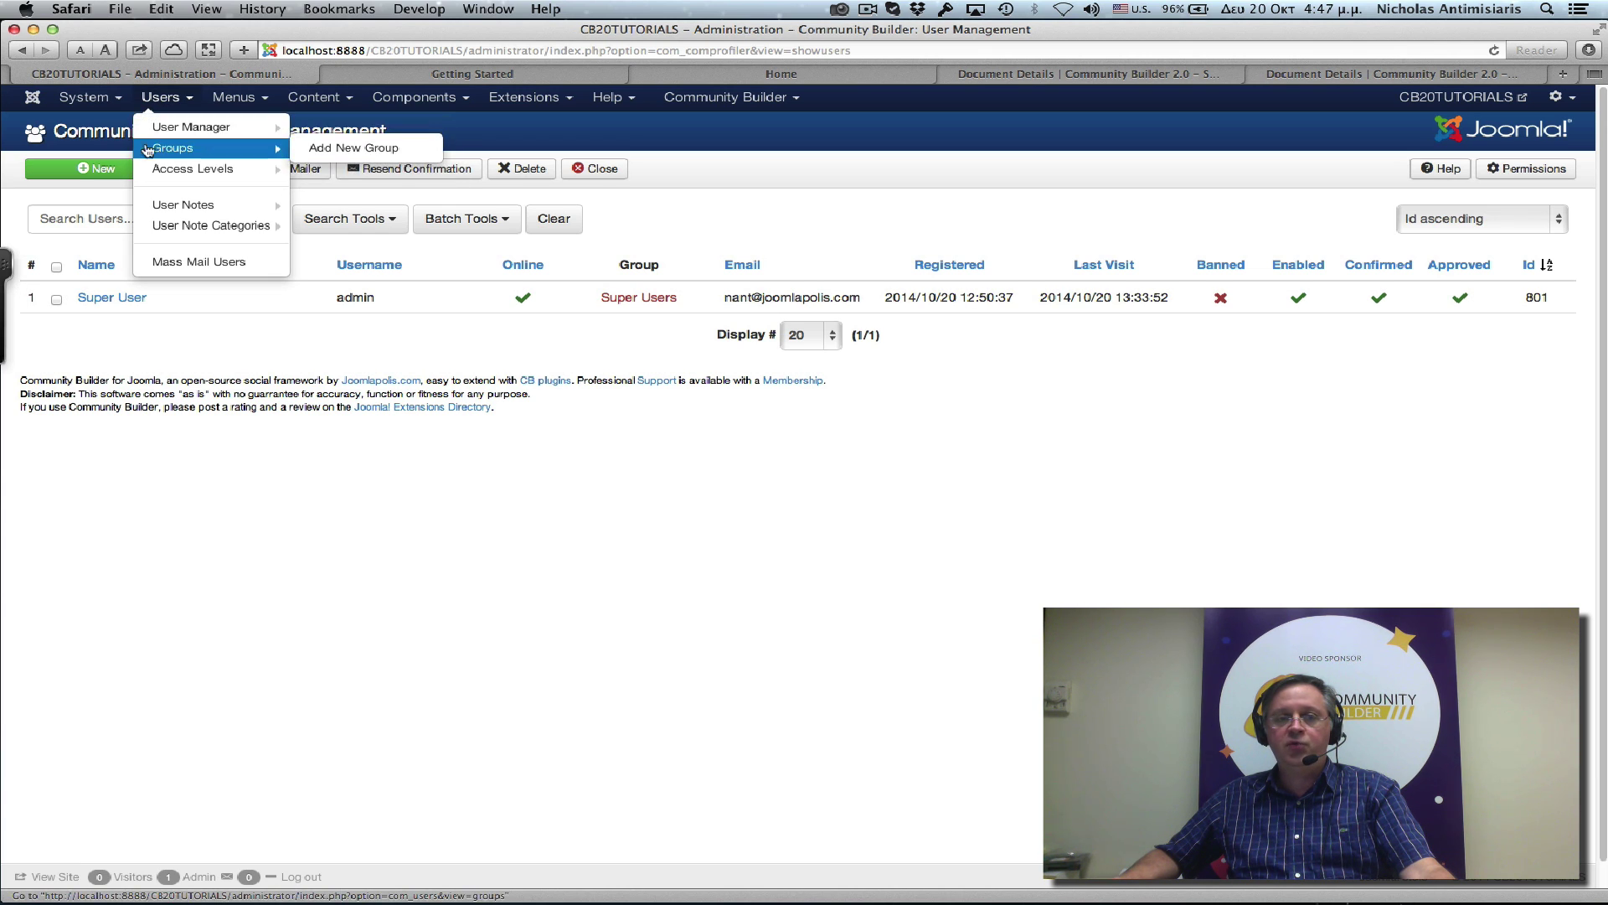
{"action": "left_click", "coordinate": [234, 97]}
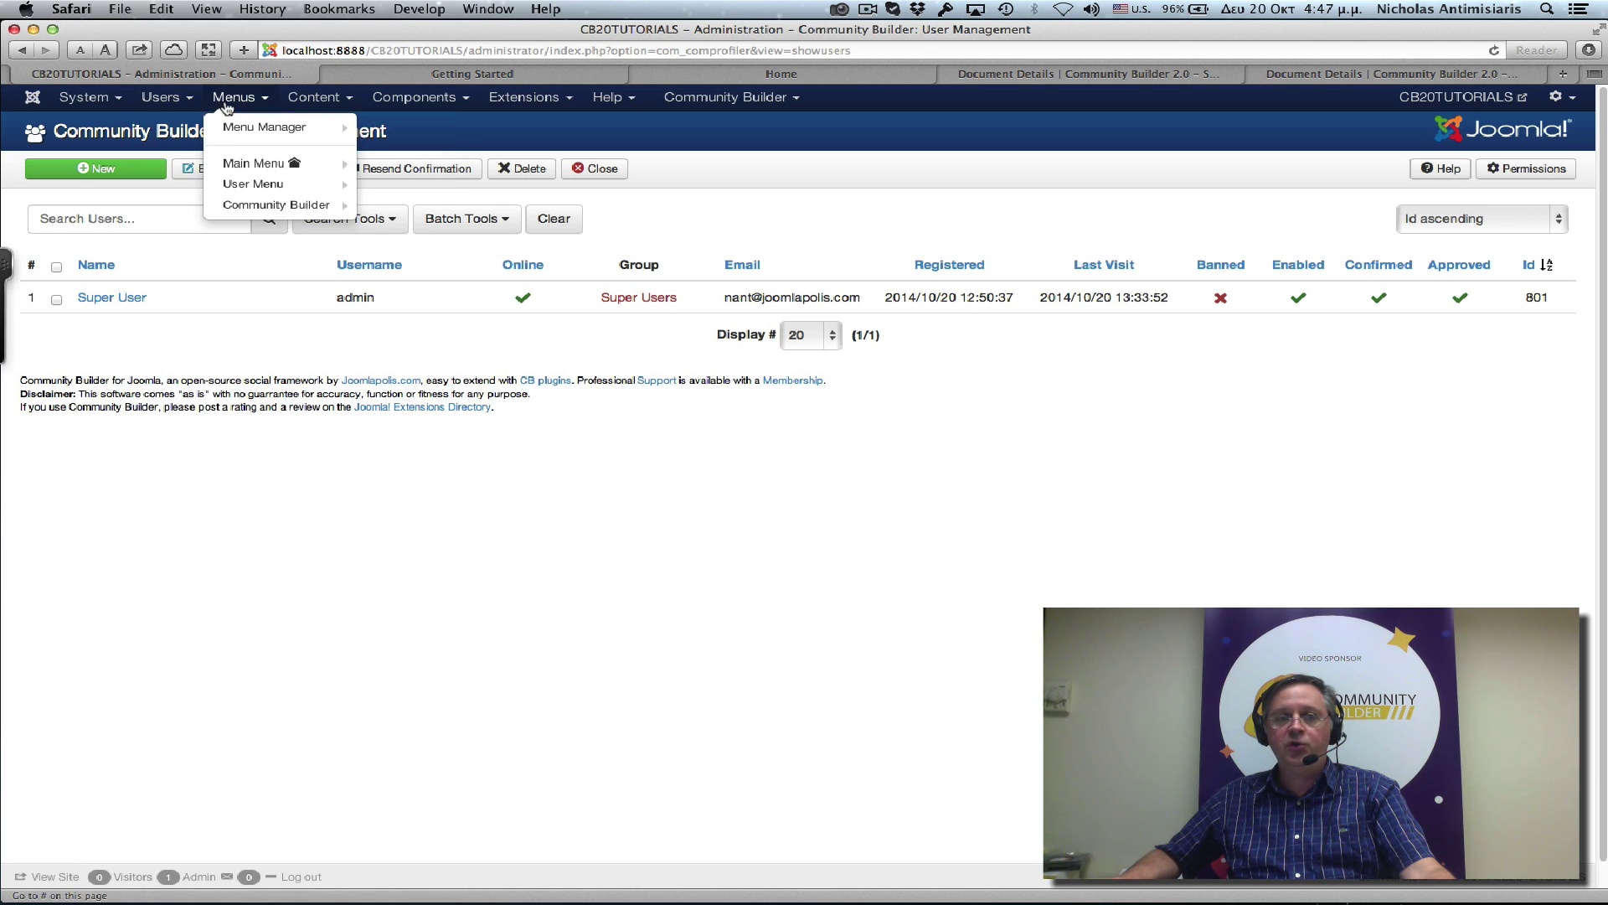
{"action": "left_click", "coordinate": [287, 352]}
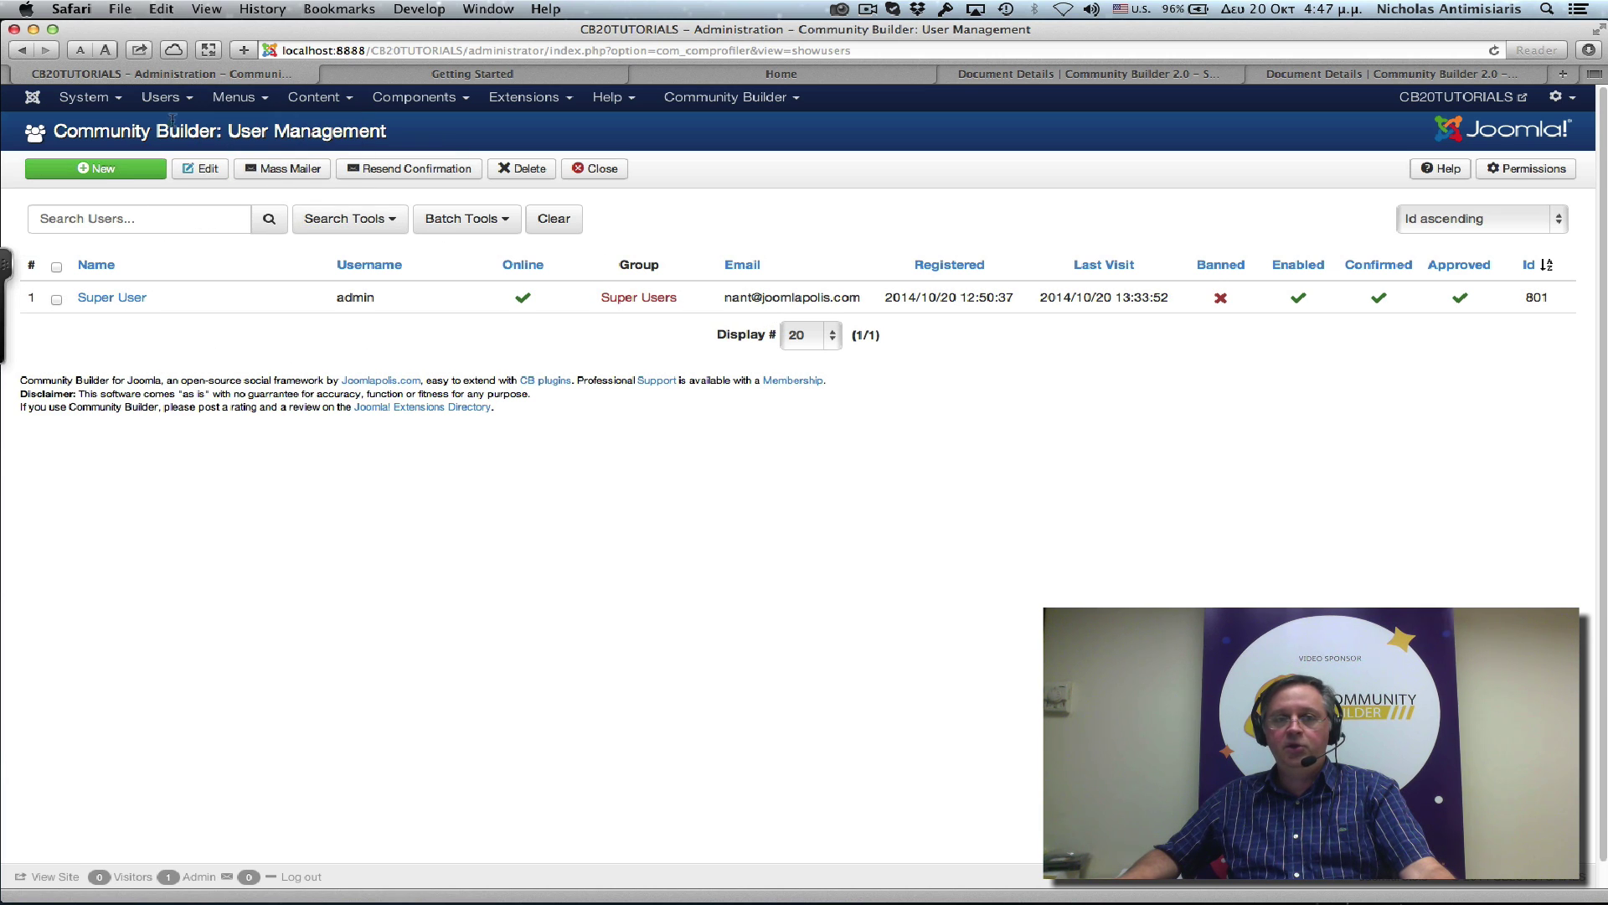
Give the Super User account First Name 'Super' and Last Name 'Admin', and save.
{"action": "left_click", "coordinate": [130, 303]}
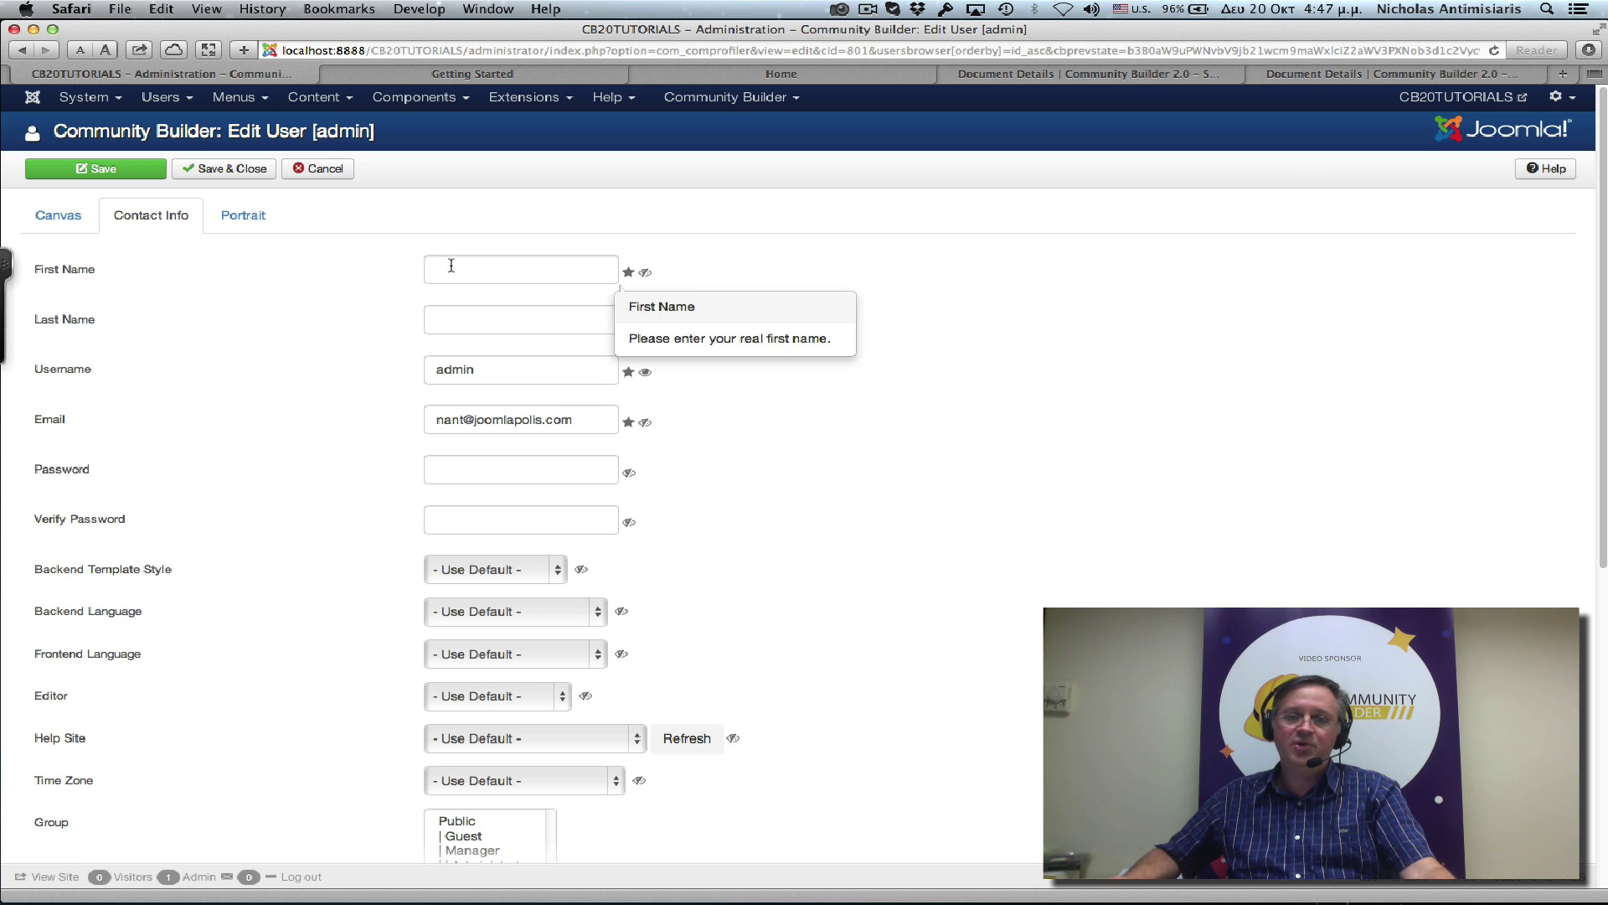
{"action": "left_click", "coordinate": [526, 269]}
{"action": "type", "text": "S"}
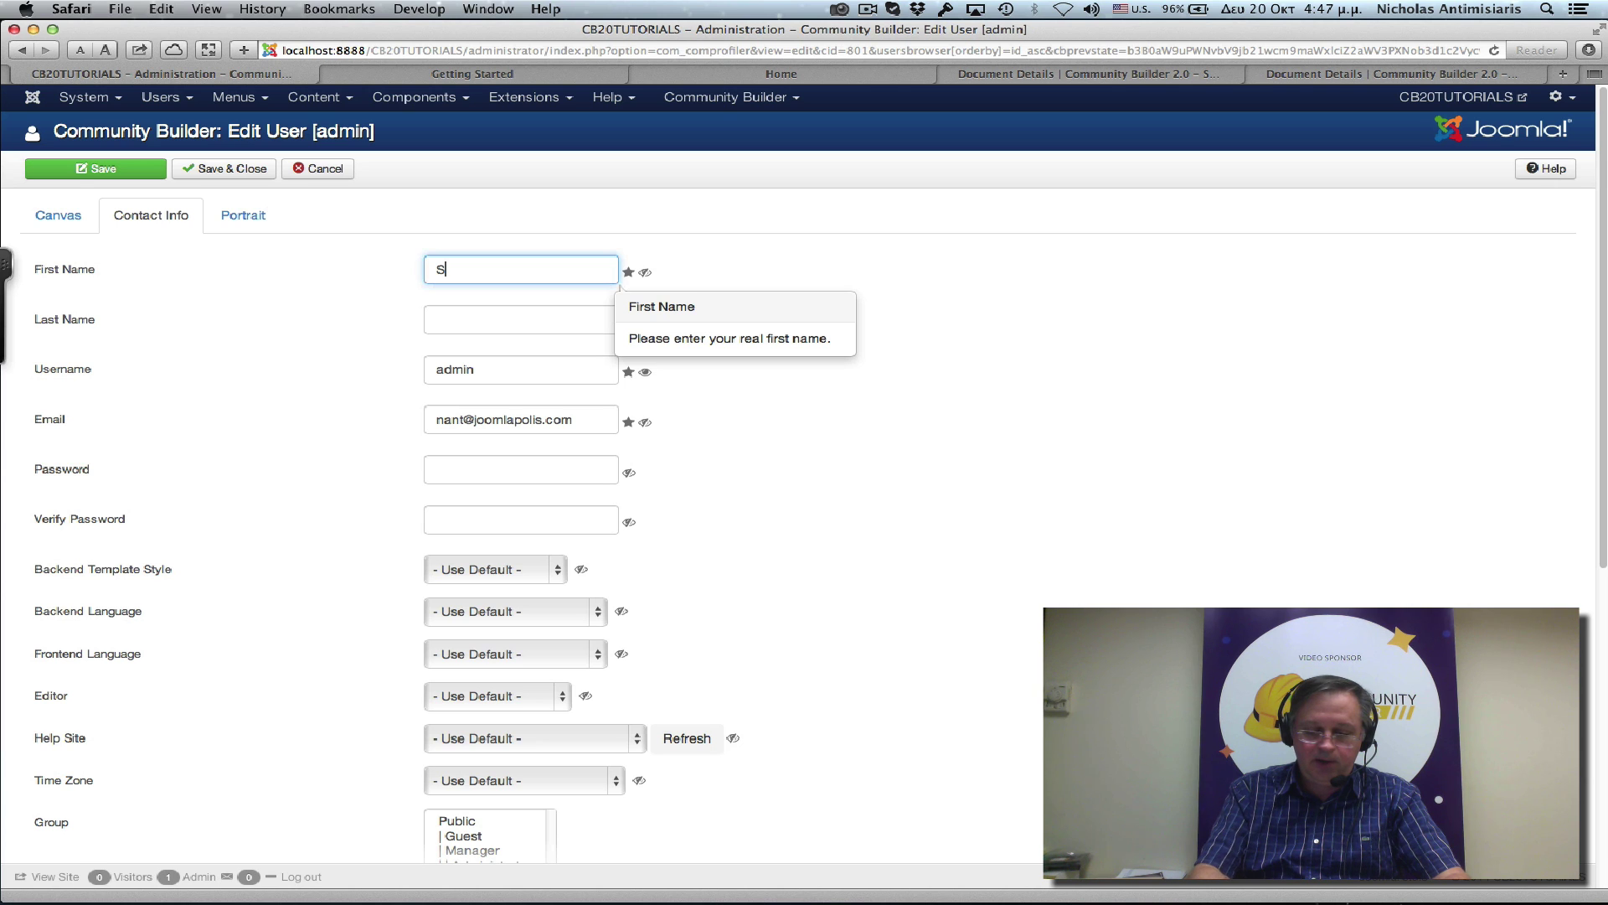
{"action": "type", "text": "uper"}
{"action": "key", "text": "Tab"}
{"action": "type", "text": "Admin"}
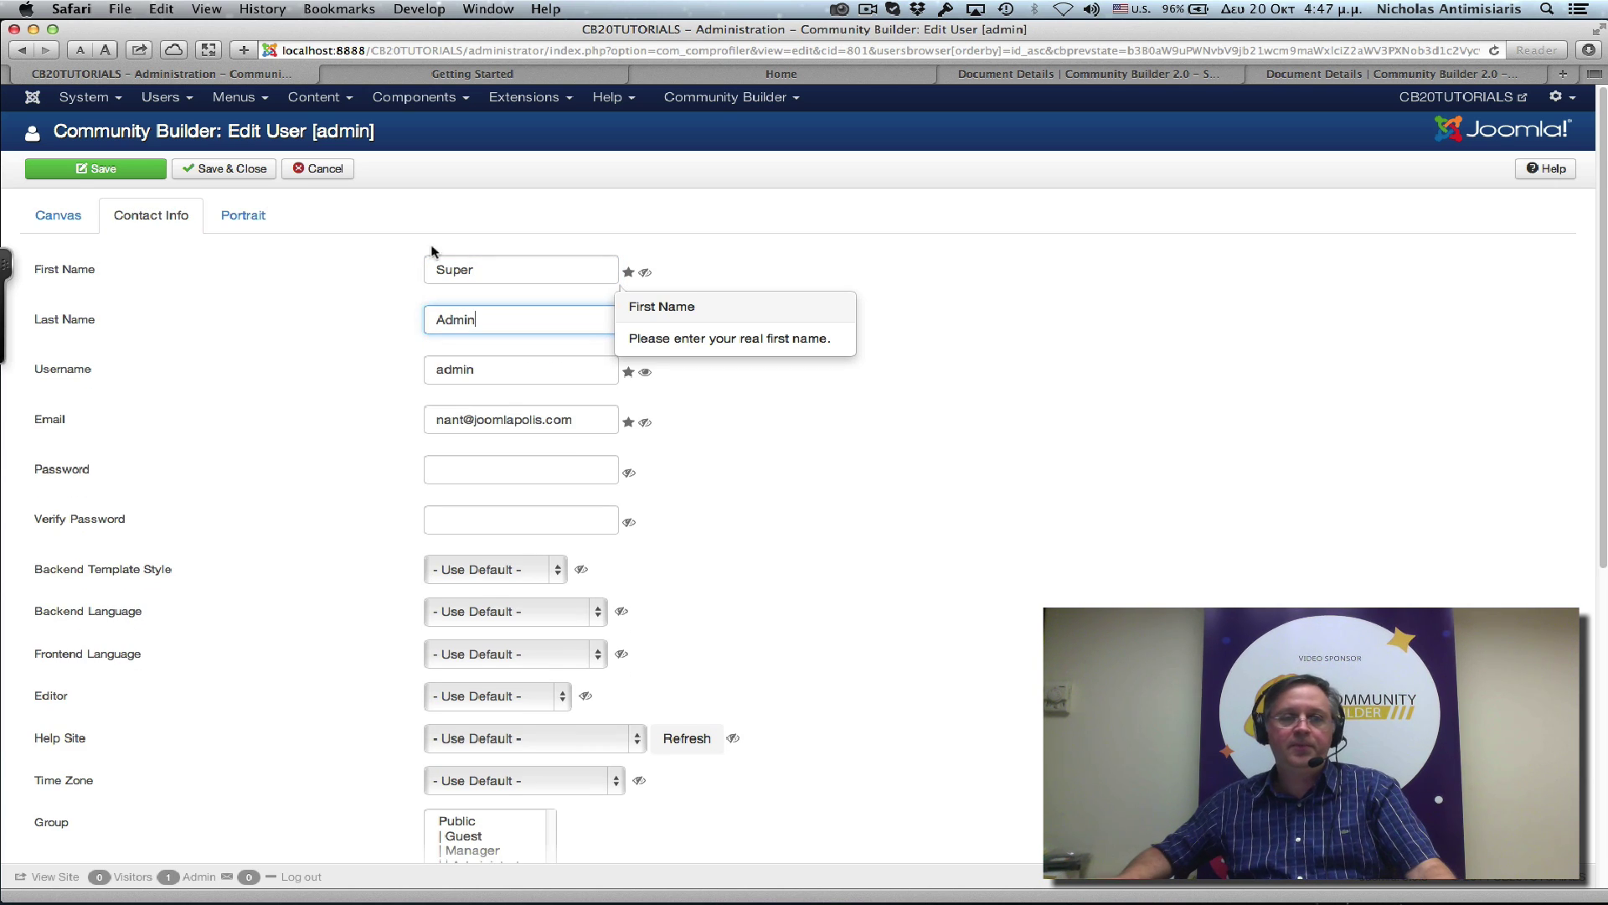
{"action": "left_click", "coordinate": [224, 169]}
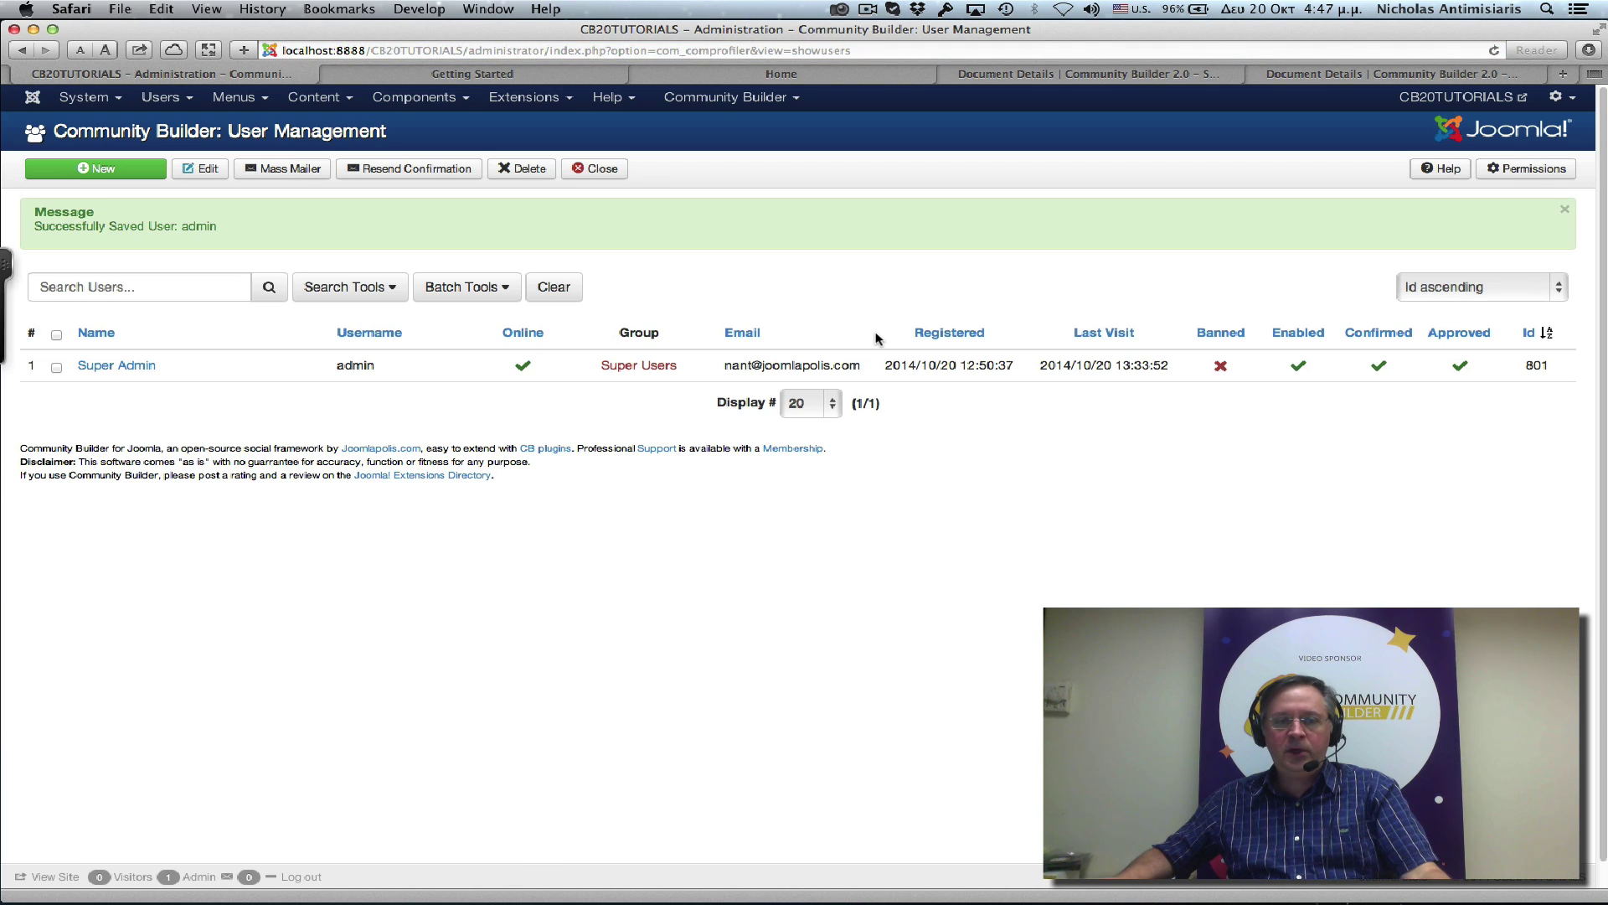
Open System > Control Panel and check that Logged-in Users lists Super Admin.
{"action": "left_click", "coordinate": [96, 100]}
{"action": "left_click", "coordinate": [100, 125]}
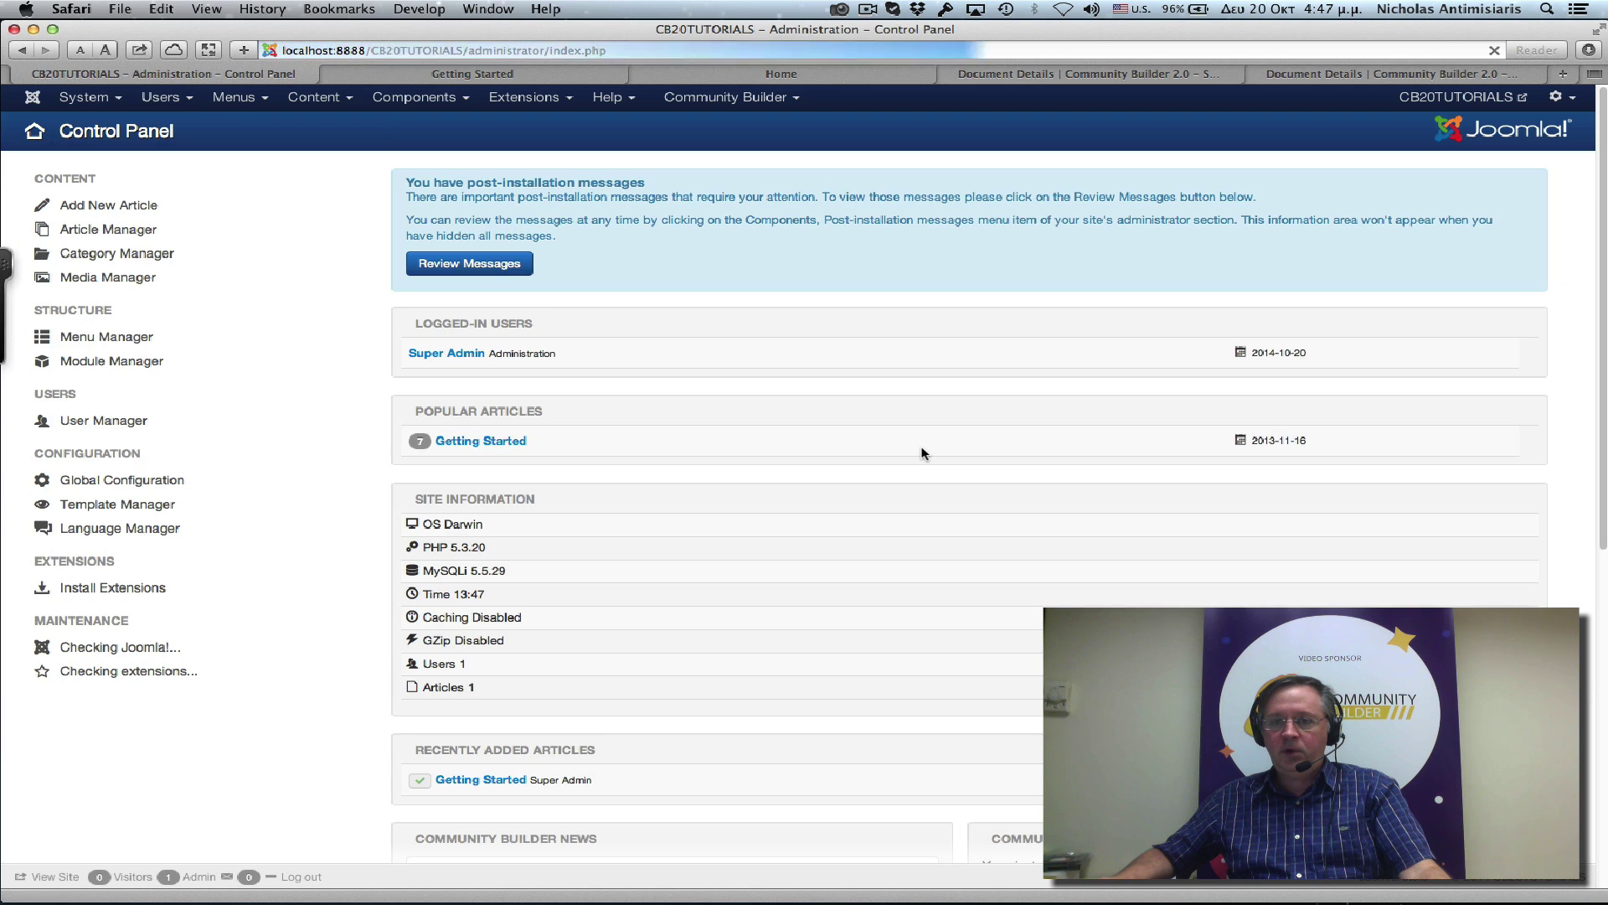
{"action": "scroll", "coordinate": [919, 465], "scroll_direction": "down", "scroll_amount": 8}
{"action": "scroll", "coordinate": [917, 474], "scroll_direction": "up", "scroll_amount": 8}
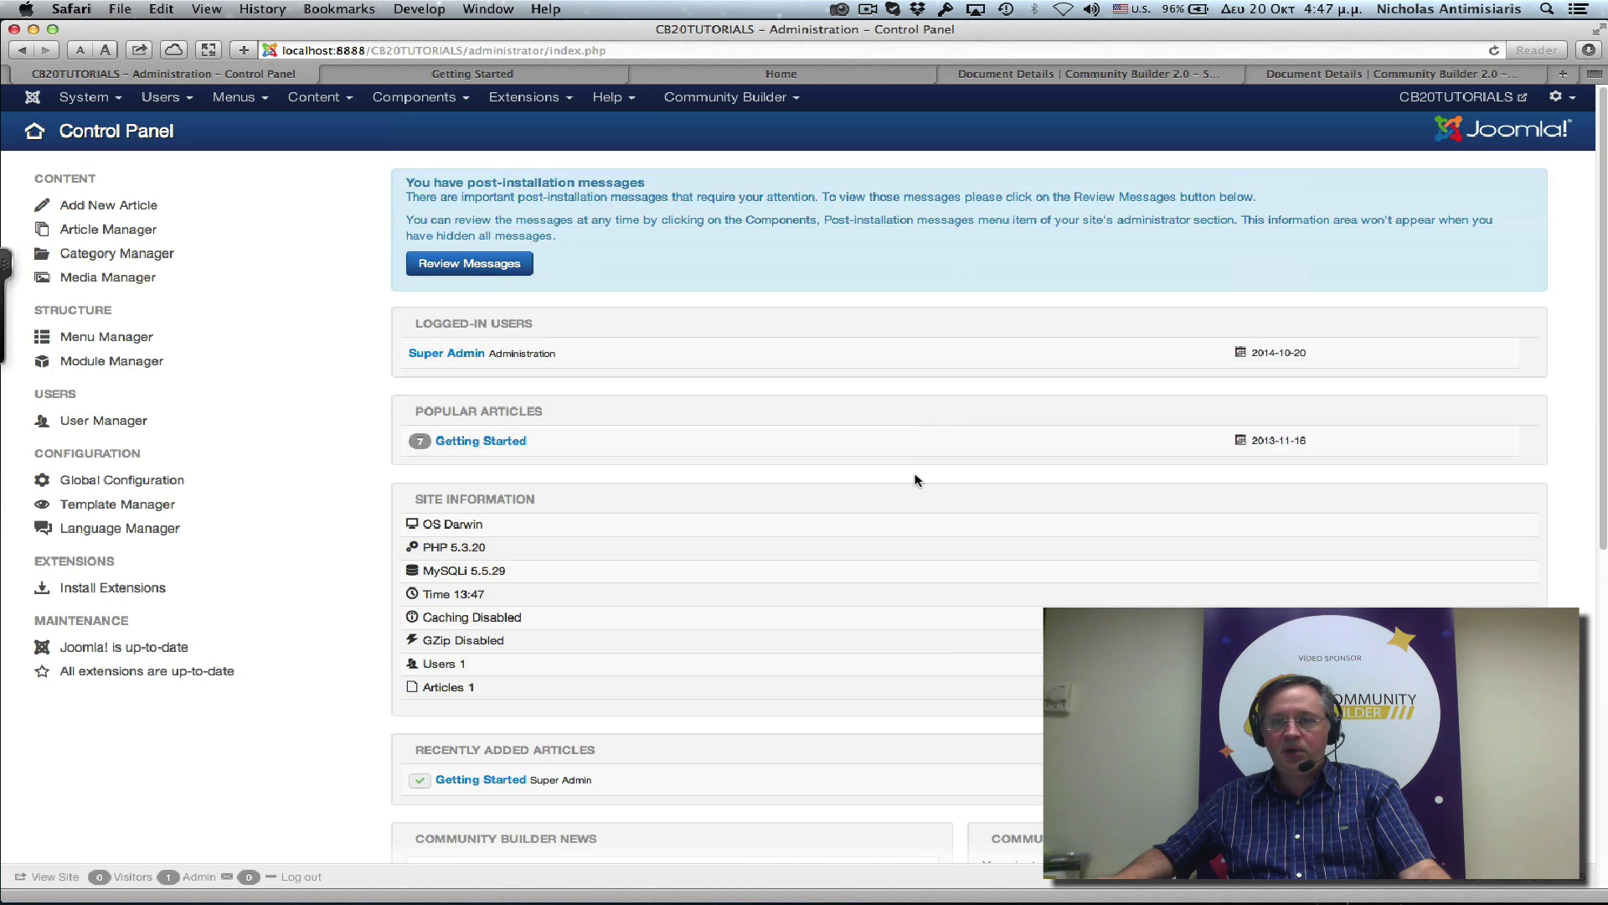